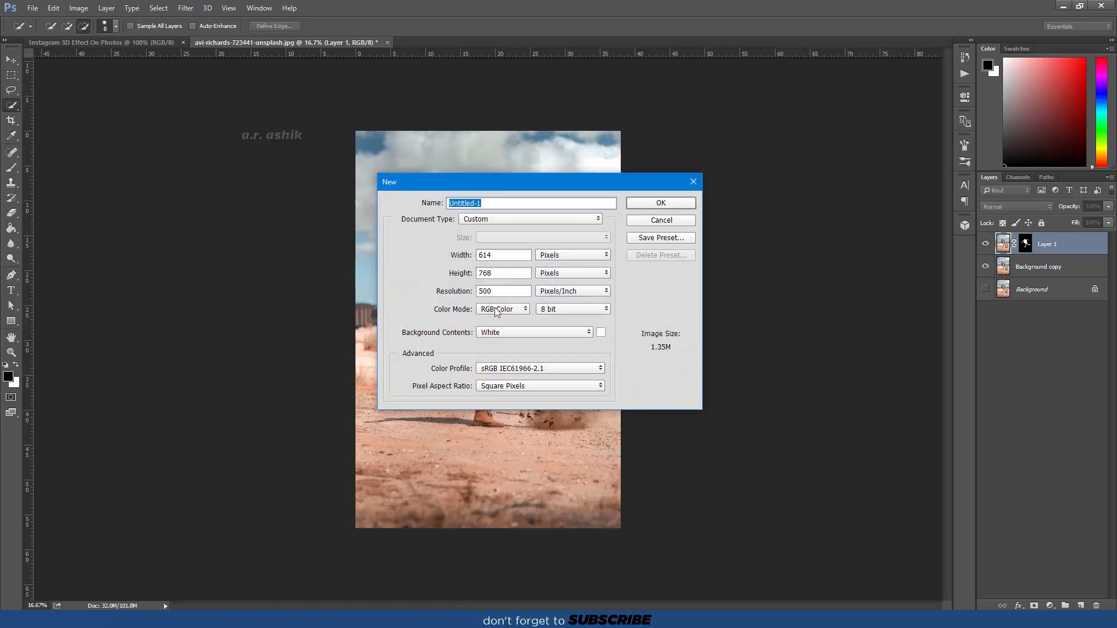
Create a new 614 × 768 pixel, 500 pixels/inch RGB document named Instagram 3D Effect with a white background.
click(492, 257)
key(Tab)
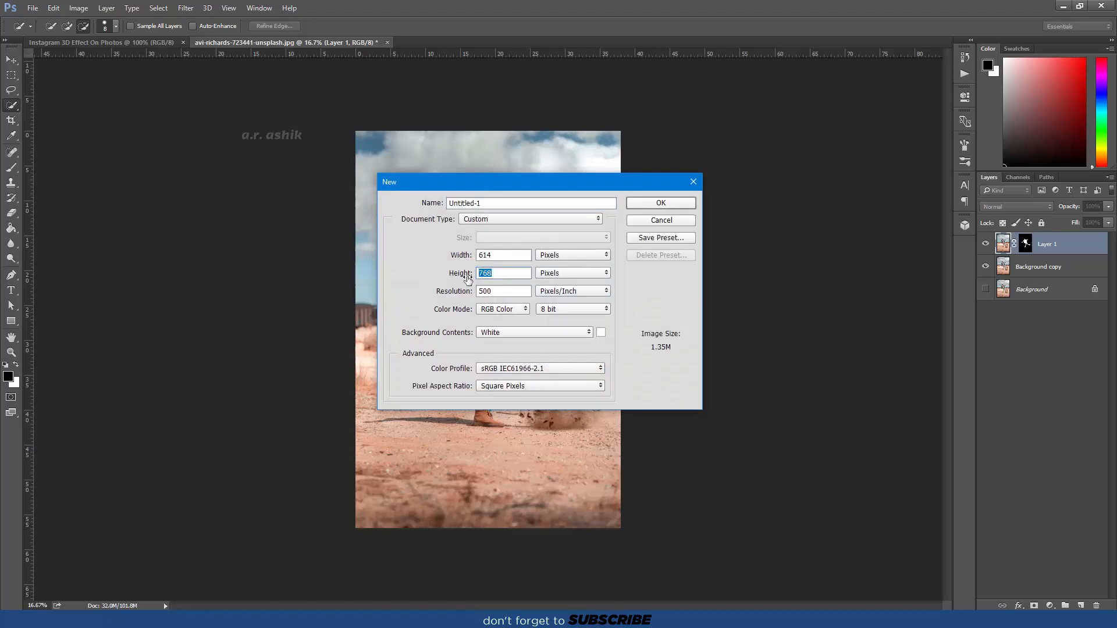
drag(493, 205, 351, 214)
text(Instagram 3D Effect)
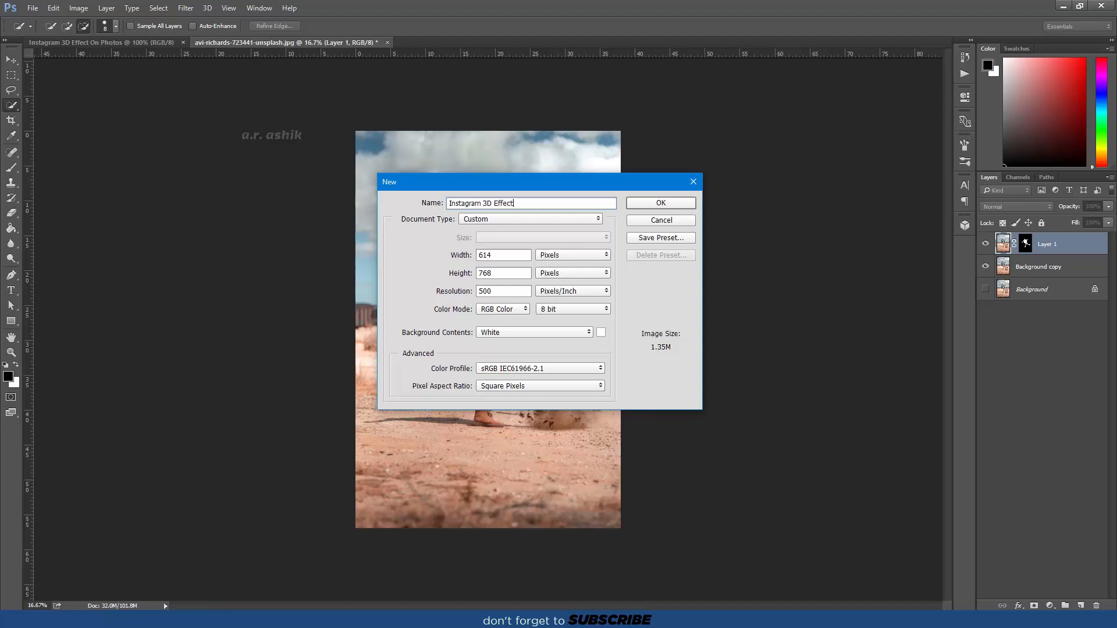
key(Return)
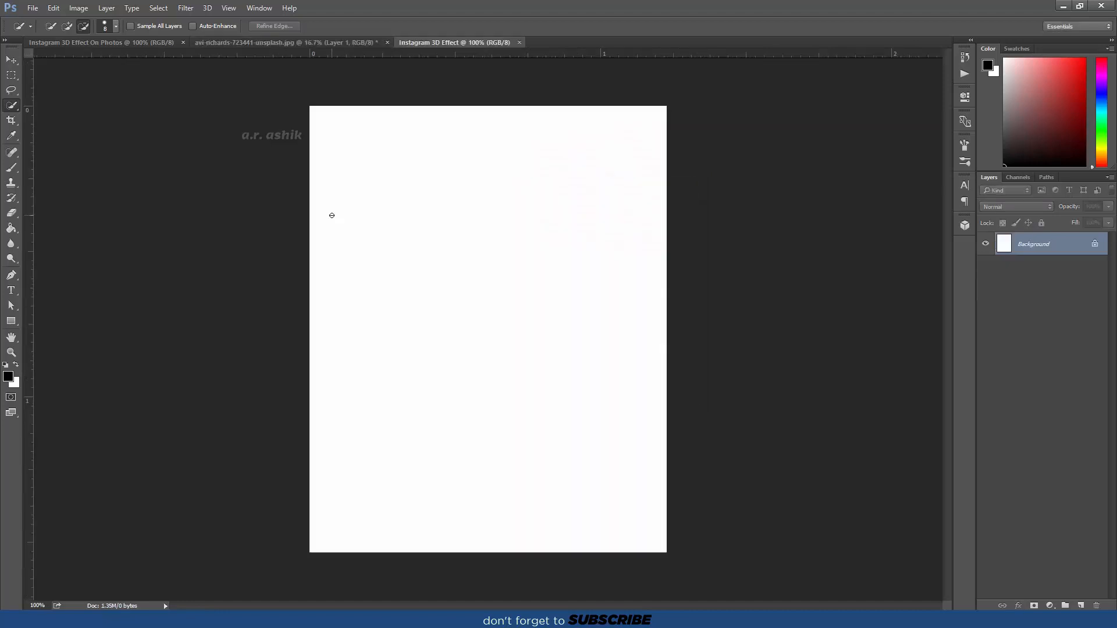
Open the Instagram Template image and the Instagram Screen PSD, compare them, and close the template image.
click(203, 618)
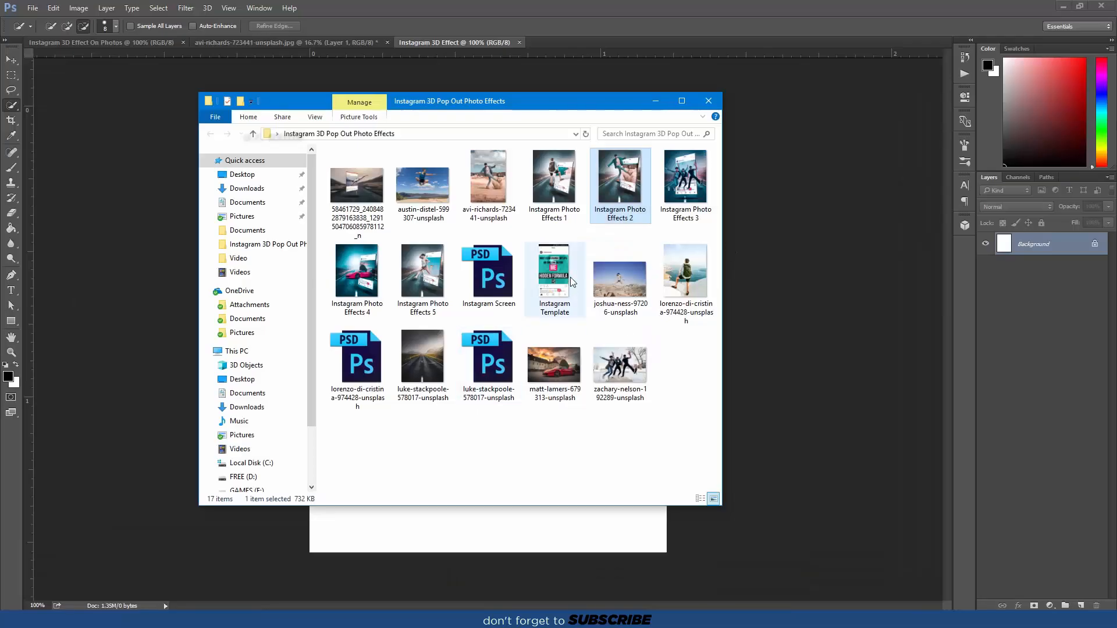
drag(572, 283, 607, 13)
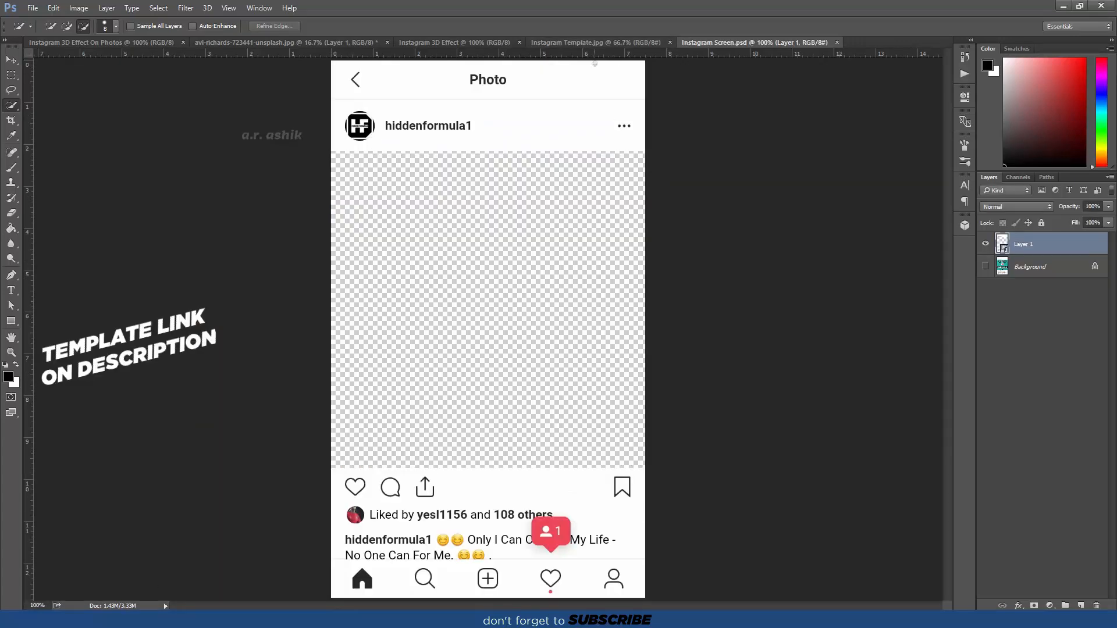
click(596, 43)
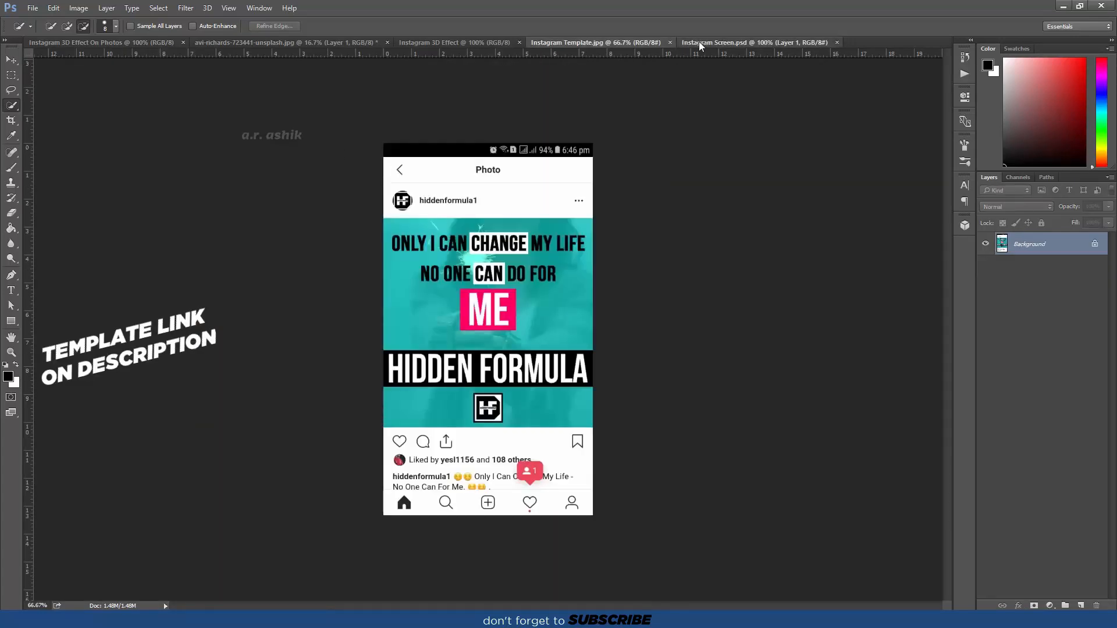
click(699, 42)
click(669, 42)
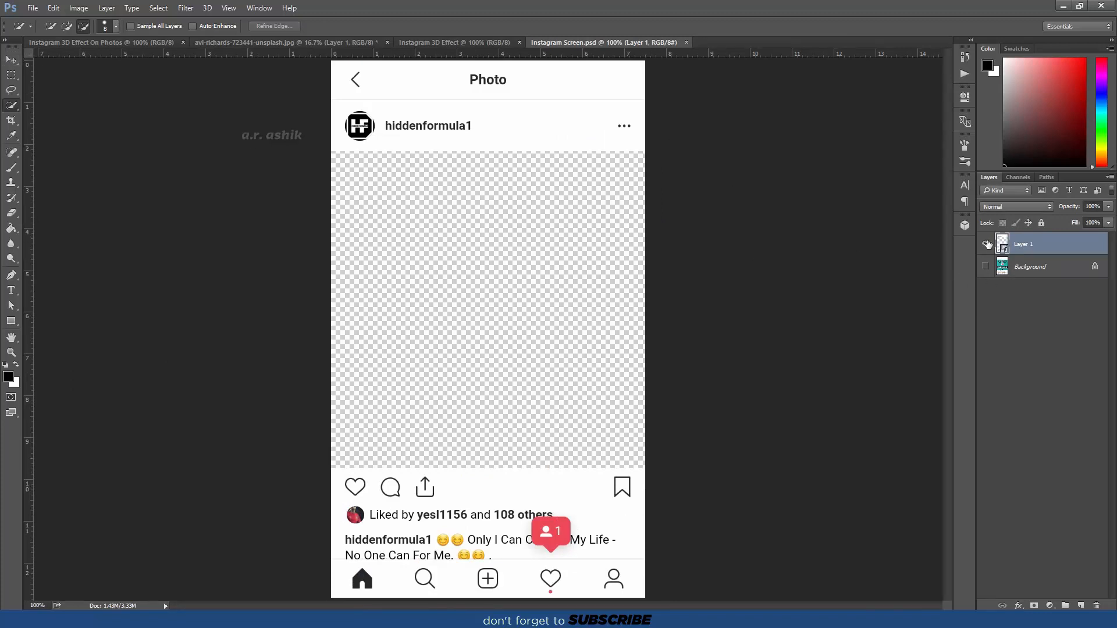
Copy the Instagram screen layer into the Instagram 3D Effect document and scale it down to about 10%.
click(11, 60)
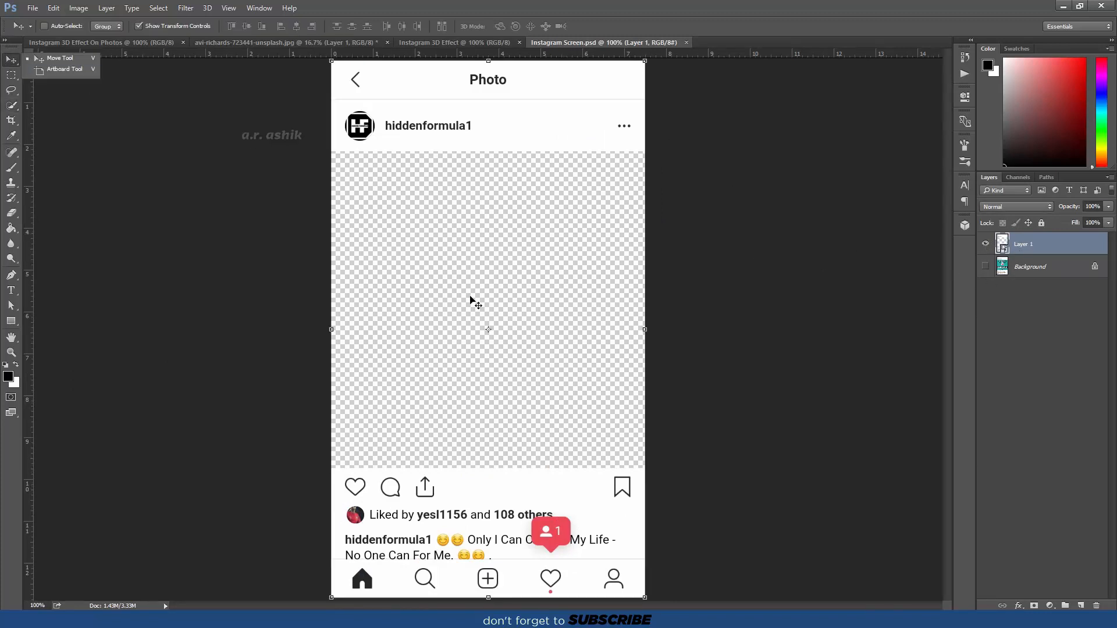
drag(473, 301, 536, 319)
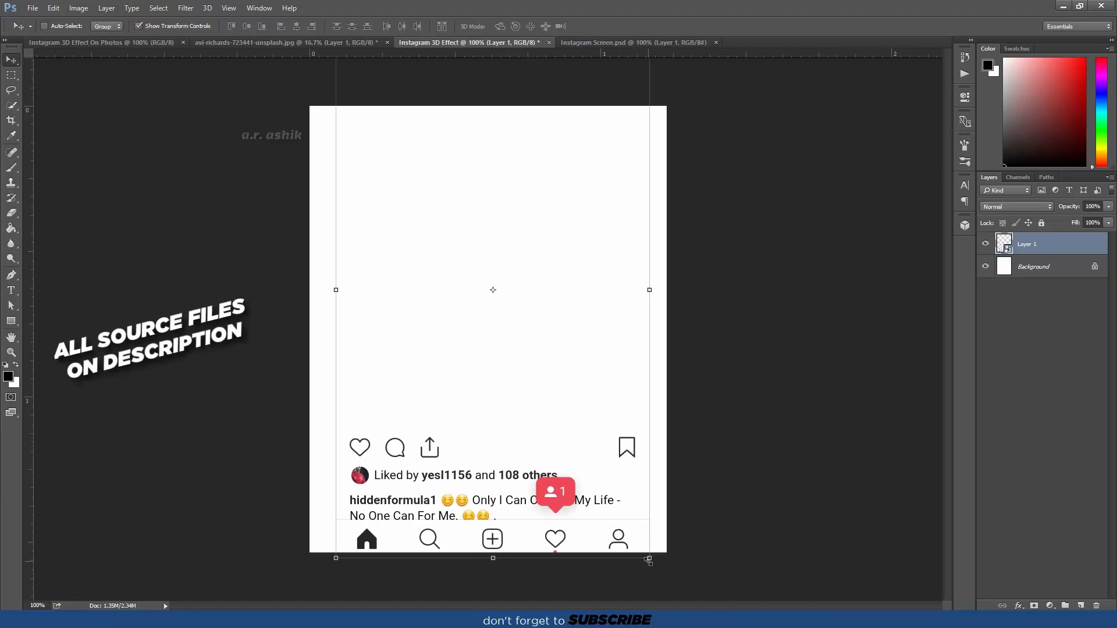
click(649, 558)
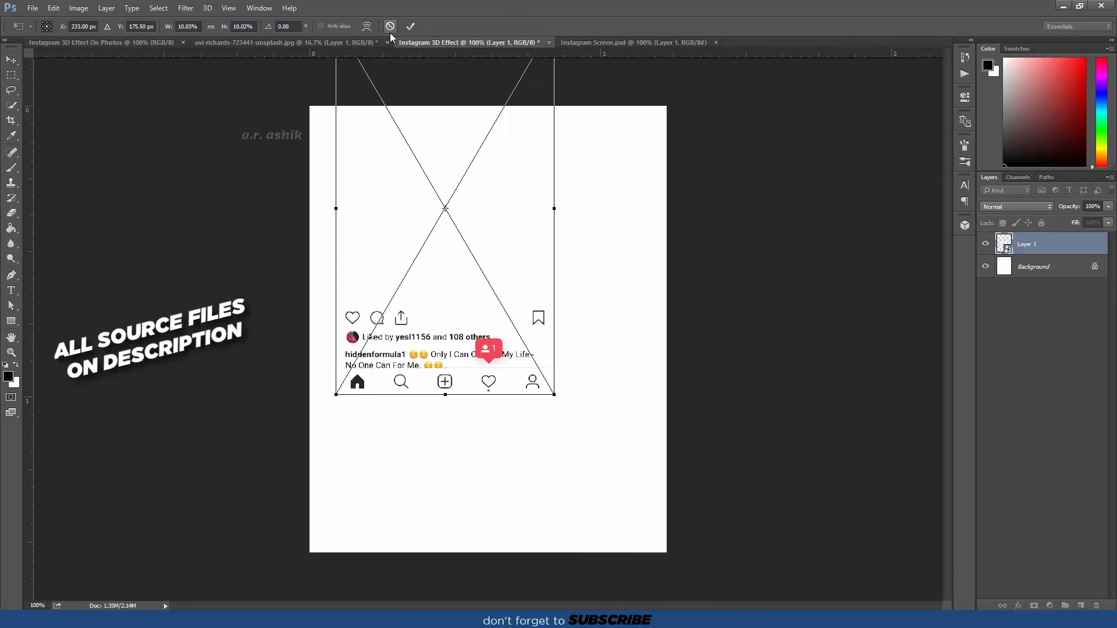
key(Return)
Place the empty road photo in the document, hide the Instagram screen layer, and enlarge the photo slightly past the canvas edges.
key(alt+Tab)
drag(422, 361, 805, 386)
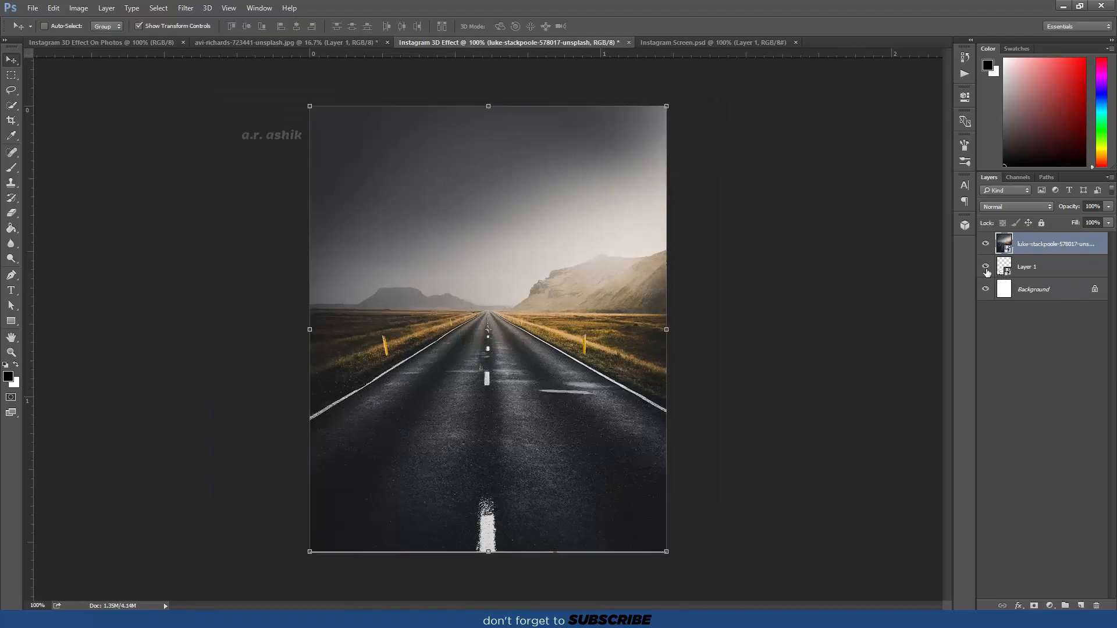
key(ctrl+t)
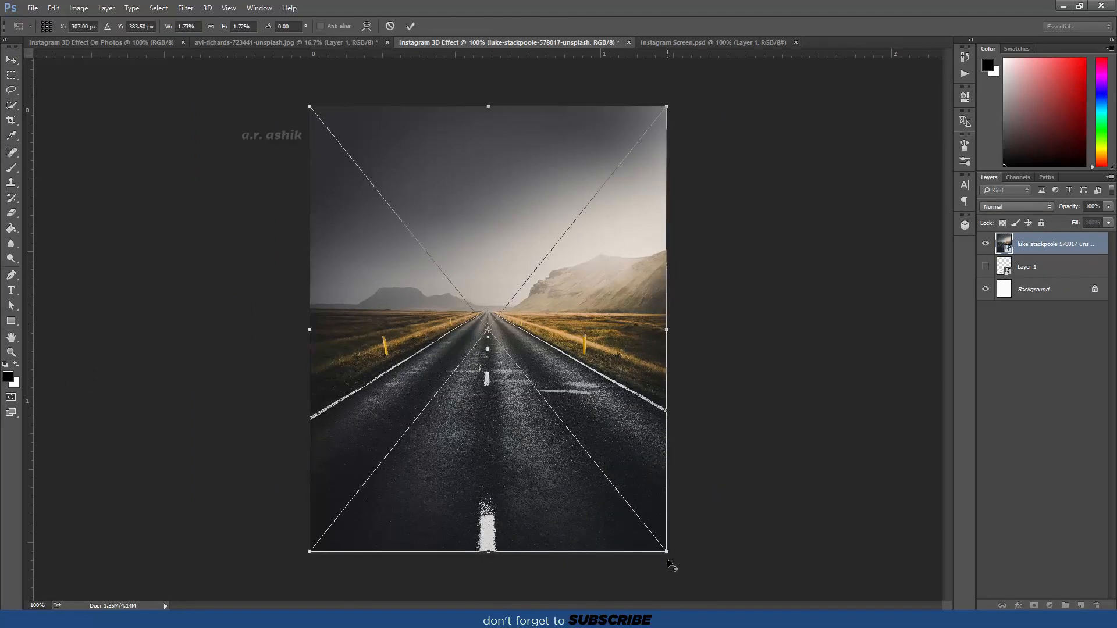
drag(666, 551, 677, 579)
key(Return)
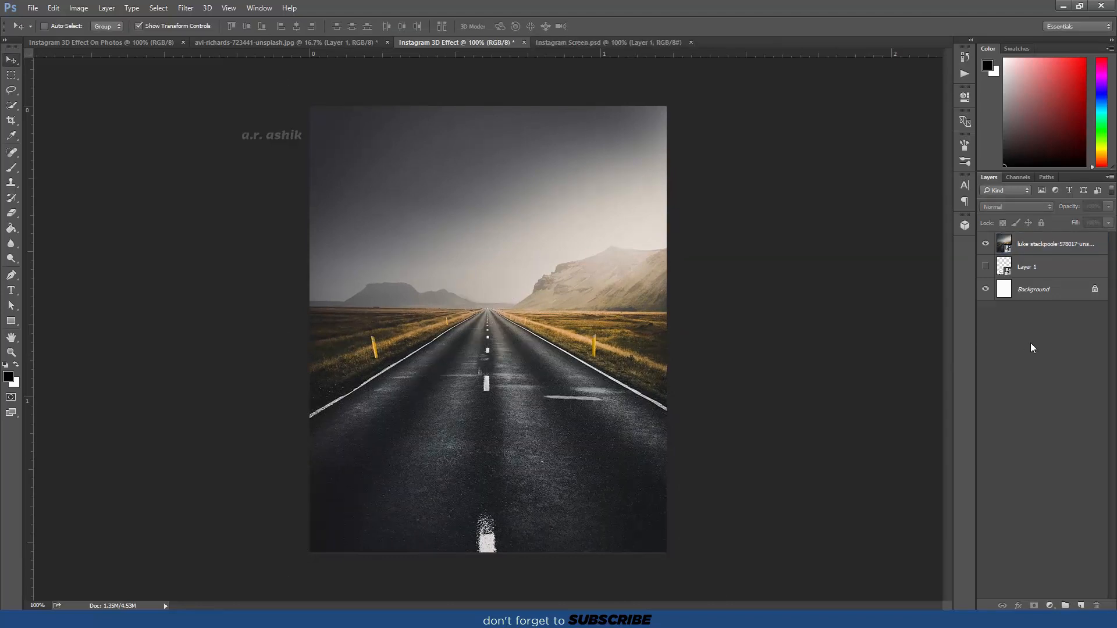
Duplicate the road photo layer and start a 15 px Tilt-Shift blur on the copy.
right_click(1035, 247)
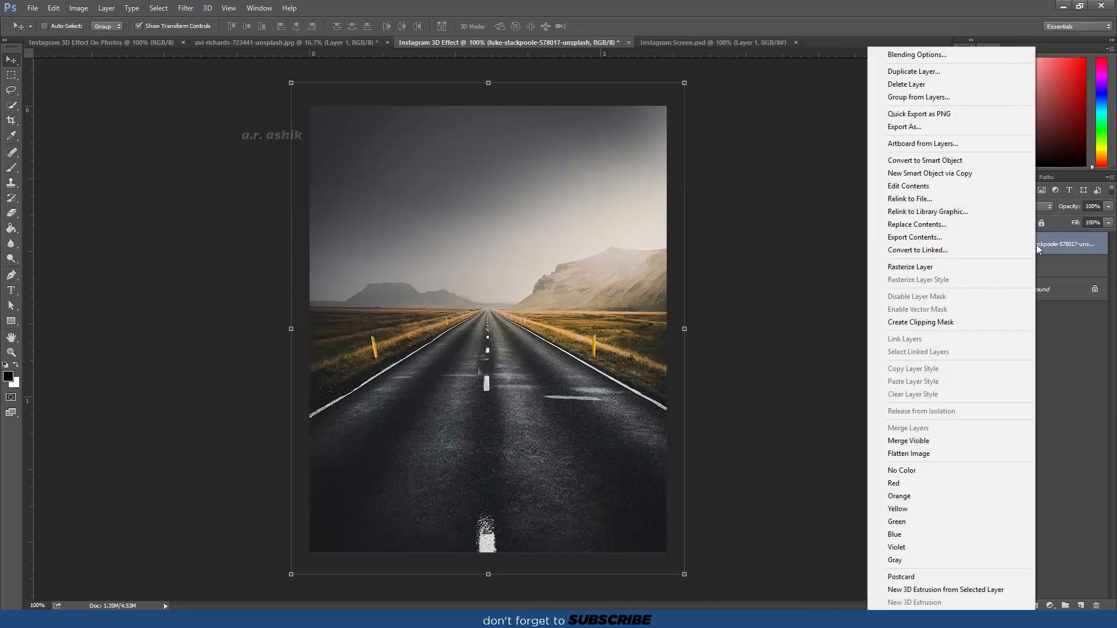
click(1032, 244)
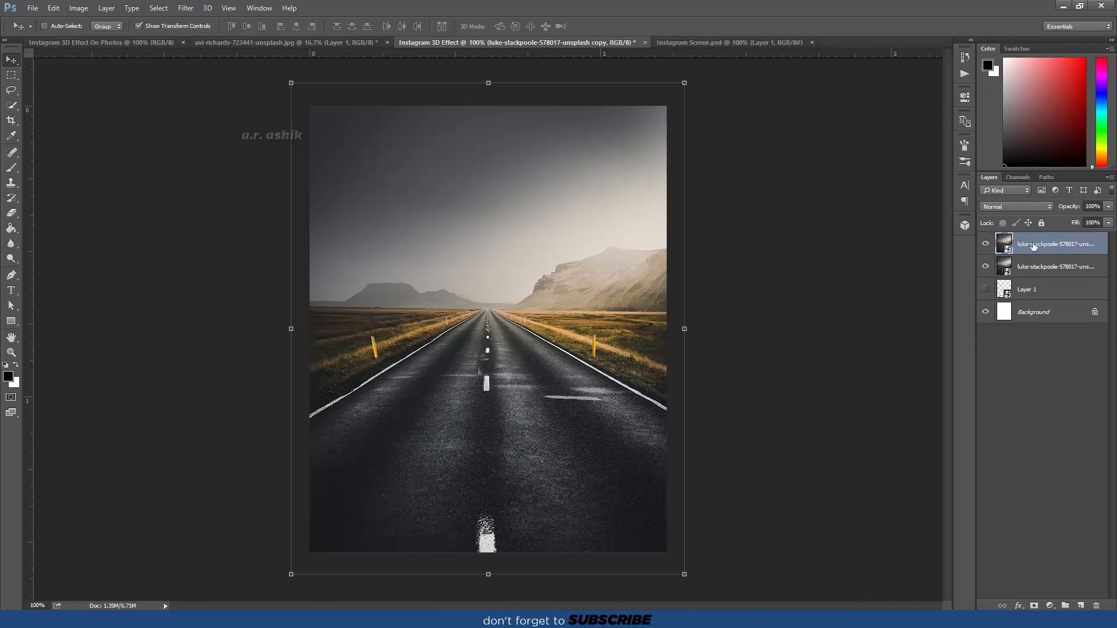
click(185, 8)
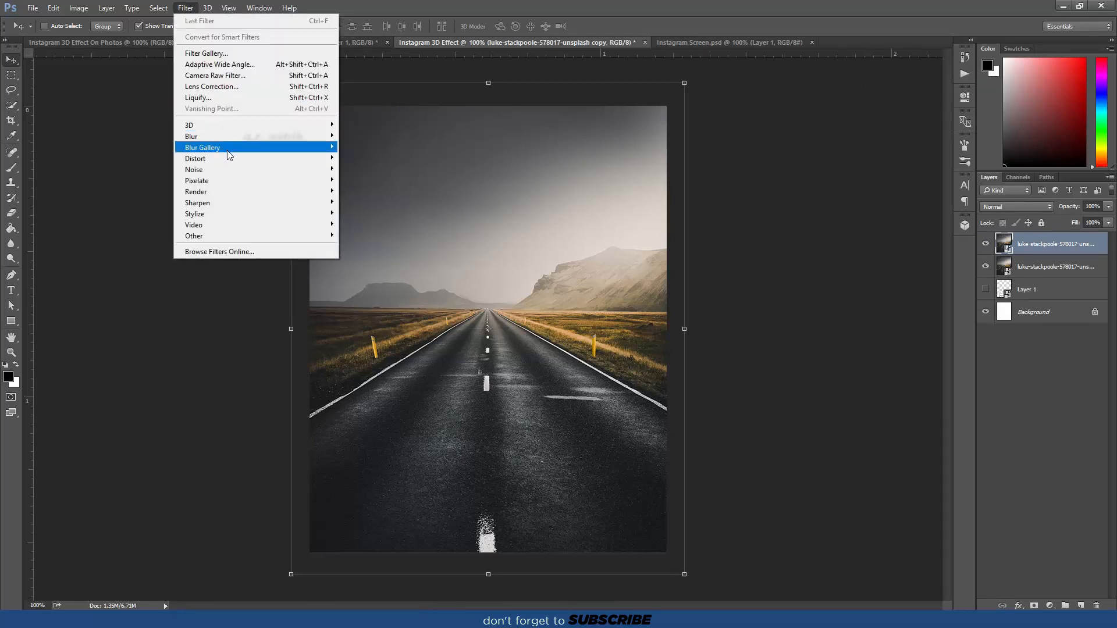
mouse_move(227, 151)
click(361, 169)
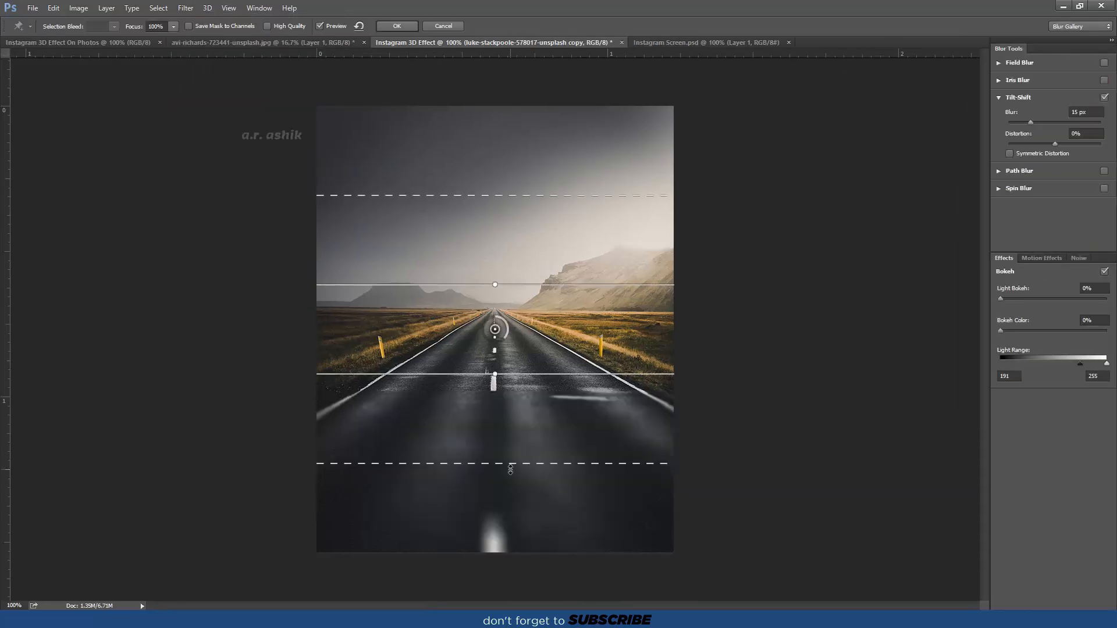
Narrow the tilt-shift focus band to the middle of the road, blurring the mountains and foreground, and apply the filter.
drag(510, 470, 504, 588)
drag(519, 374, 519, 389)
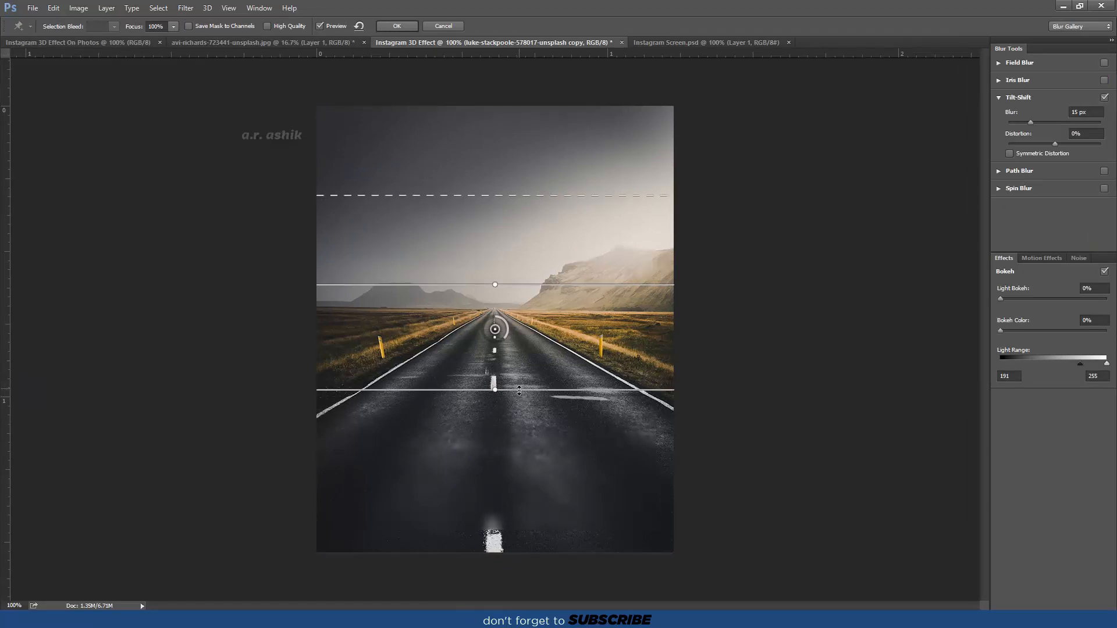
drag(512, 285, 510, 327)
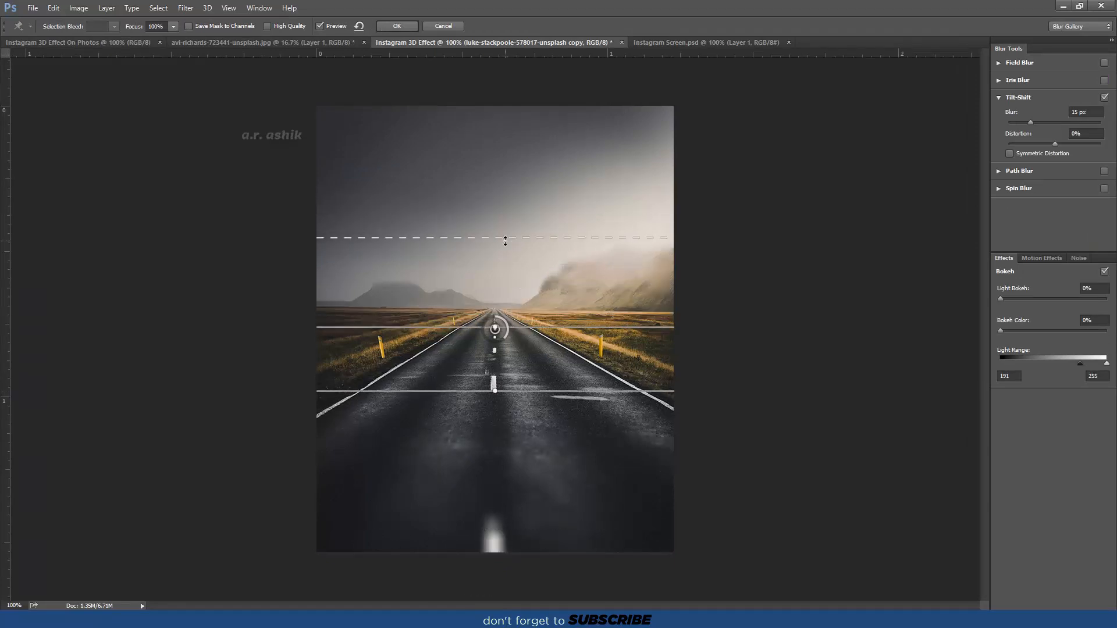
drag(505, 240, 511, 254)
drag(530, 346, 528, 353)
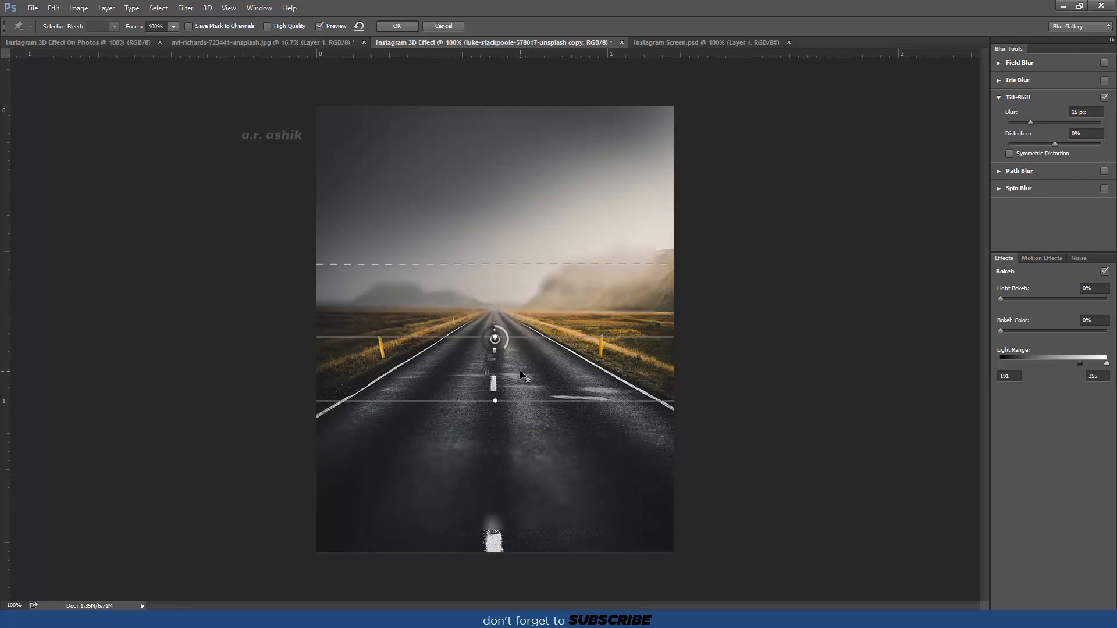
drag(517, 262, 515, 250)
drag(520, 335, 520, 329)
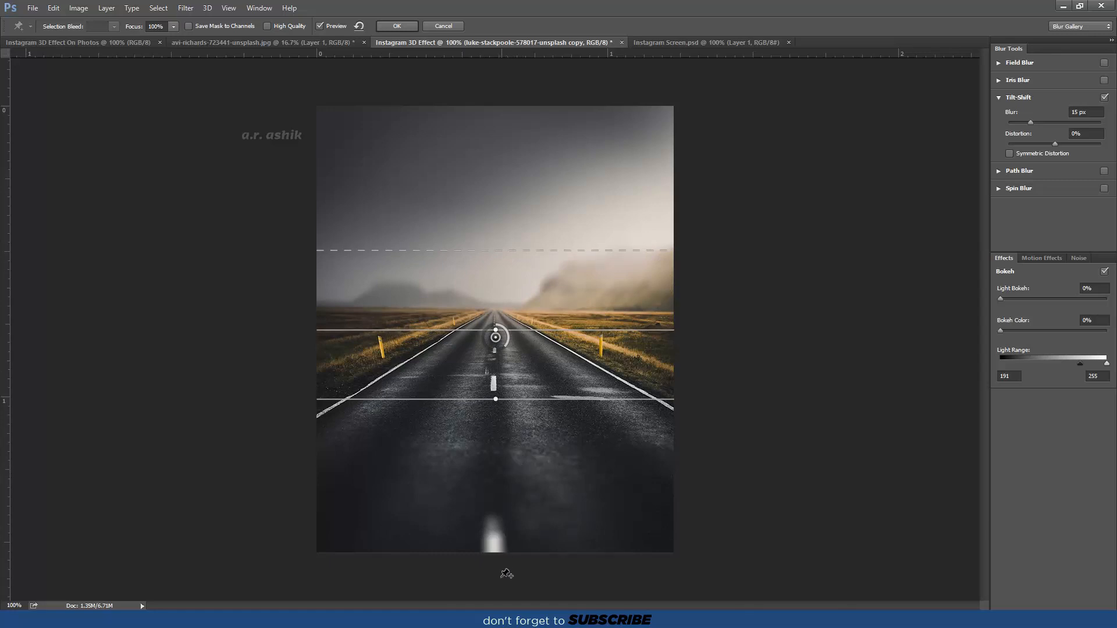
drag(513, 399, 513, 370)
drag(505, 582, 504, 604)
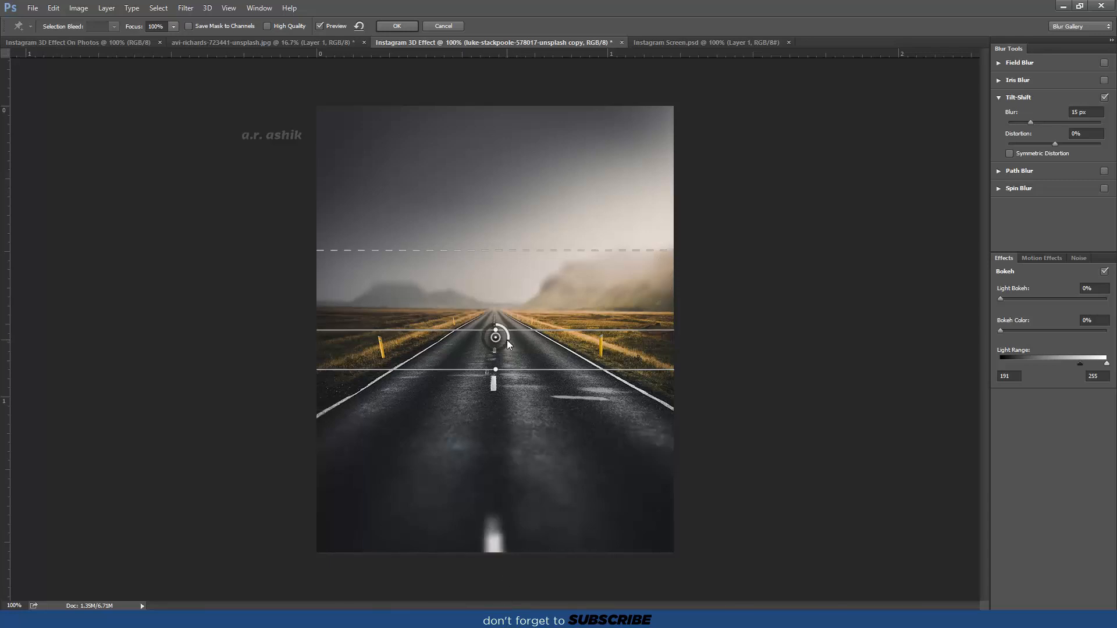
click(396, 26)
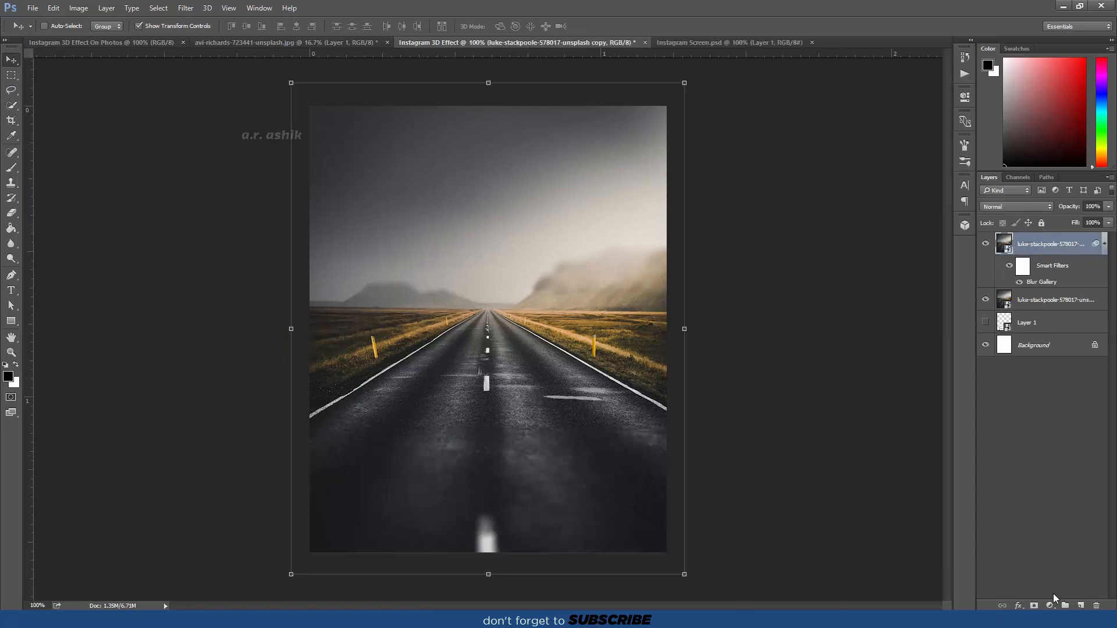
Add a new layer and paint the lower part of the road white with a soft brush of 136 px and 0% hardness.
click(1080, 606)
click(11, 168)
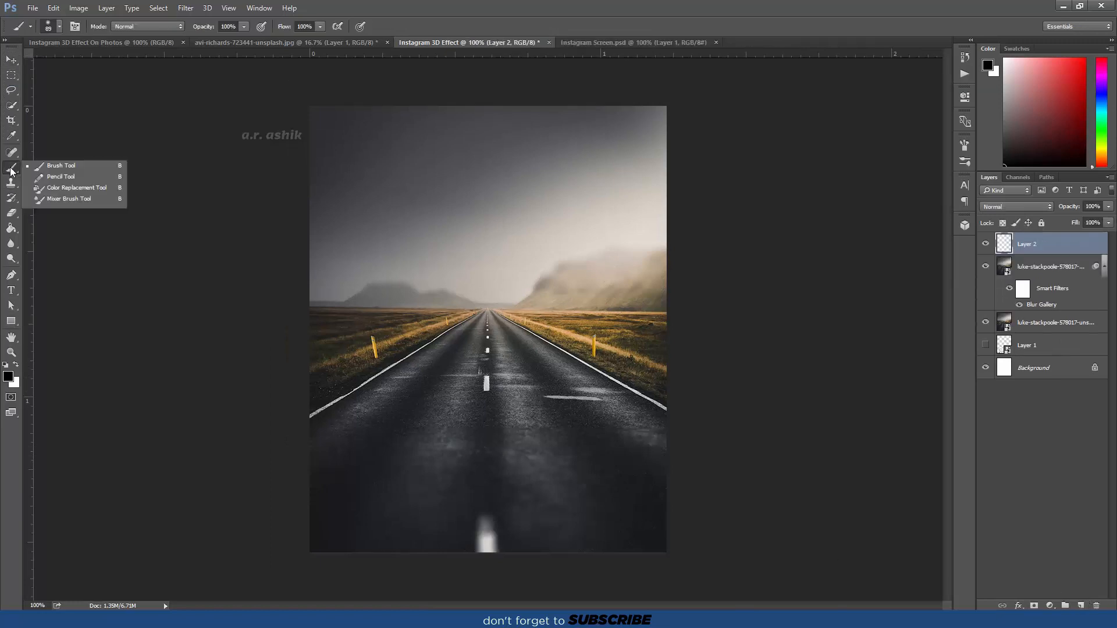
click(17, 364)
right_click(361, 437)
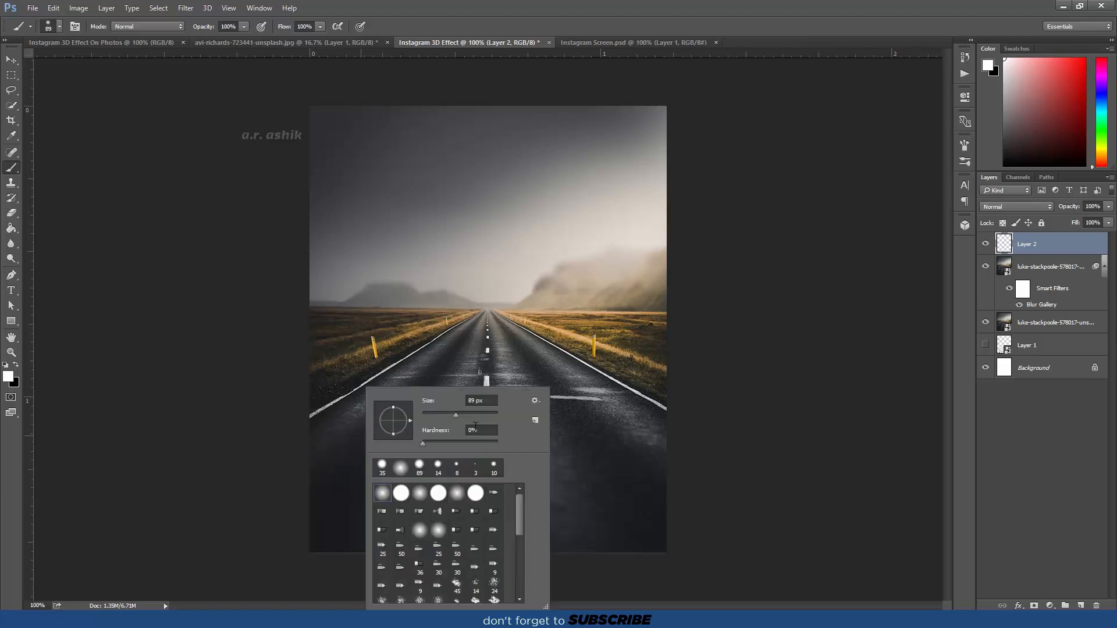
key(Return)
mouse_move(317, 469)
mouse_down()
mouse_move(607, 538)
mouse_move(626, 507)
mouse_move(570, 483)
mouse_move(491, 488)
mouse_move(528, 501)
mouse_move(663, 449)
mouse_move(310, 493)
mouse_up()
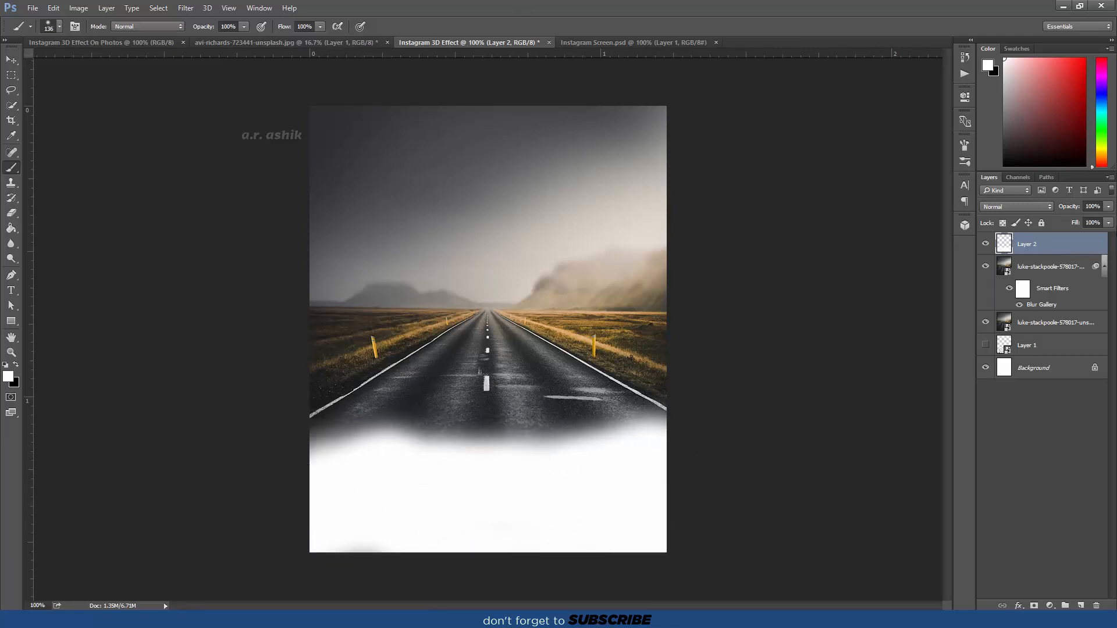
Try different blend modes on the white-painted layer, settle on Overlay, and lower its opacity to 94%.
click(1023, 206)
key(Down)
key(Down)
key(Return)
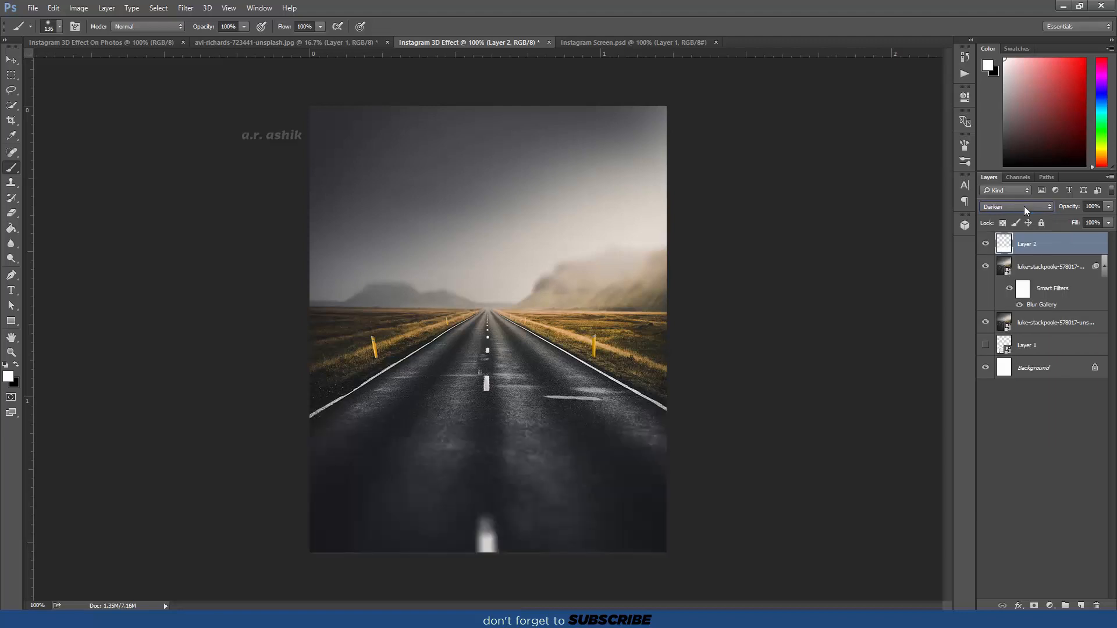
key(Down)
key(Down)
key(Down)
key(Down)
key(Down)
key(Down)
key(Down)
key(Down)
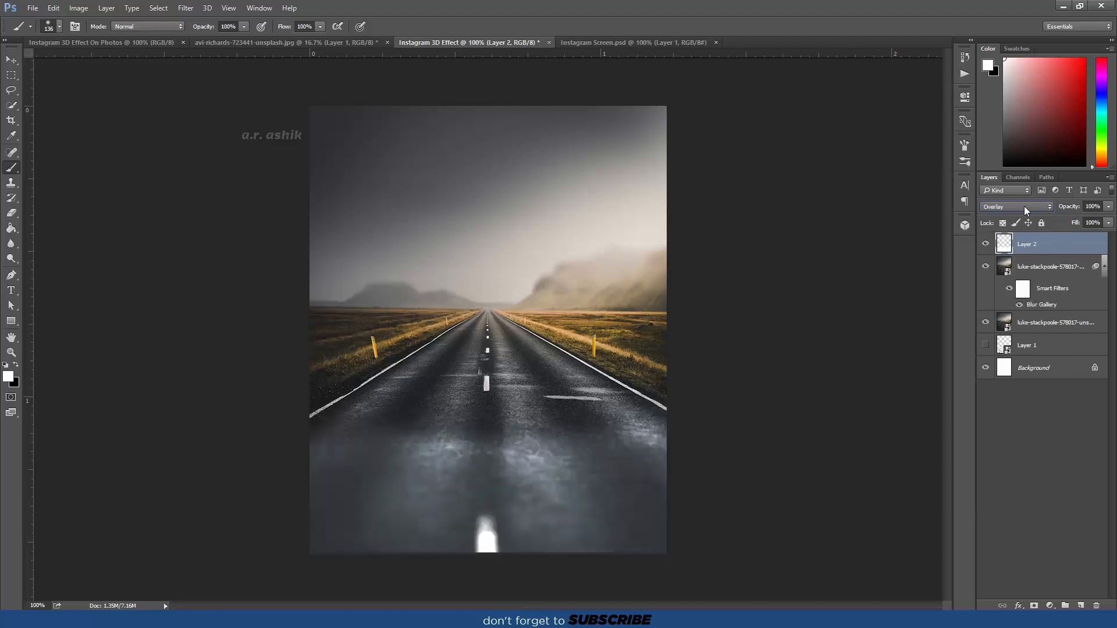
key(Down)
key(Down)
key(Down)
key(Down)
key(Down)
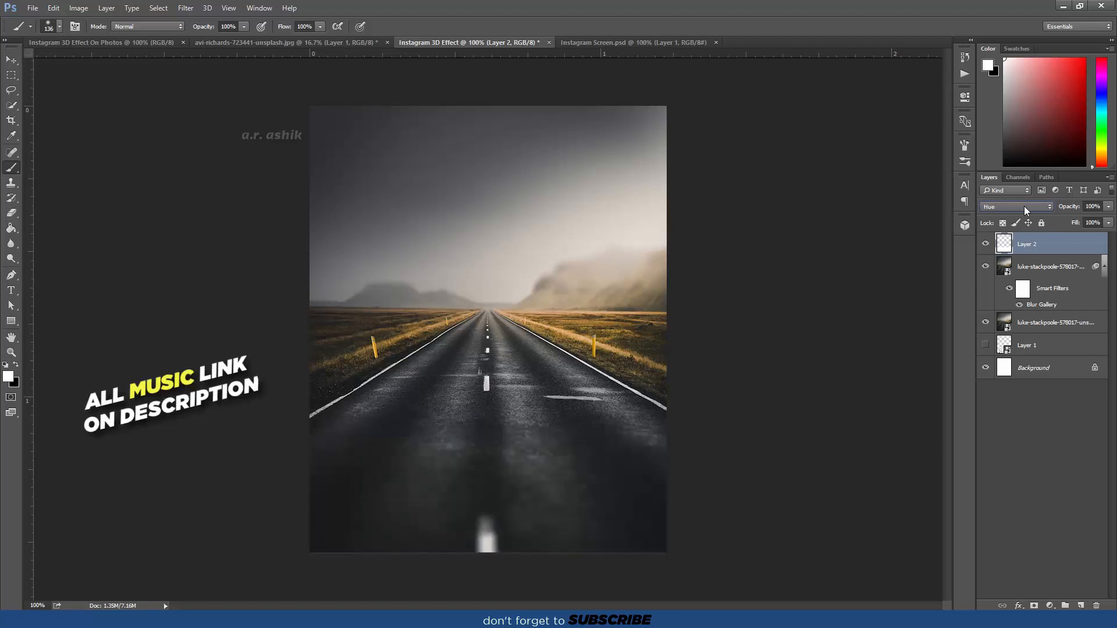
key(Down)
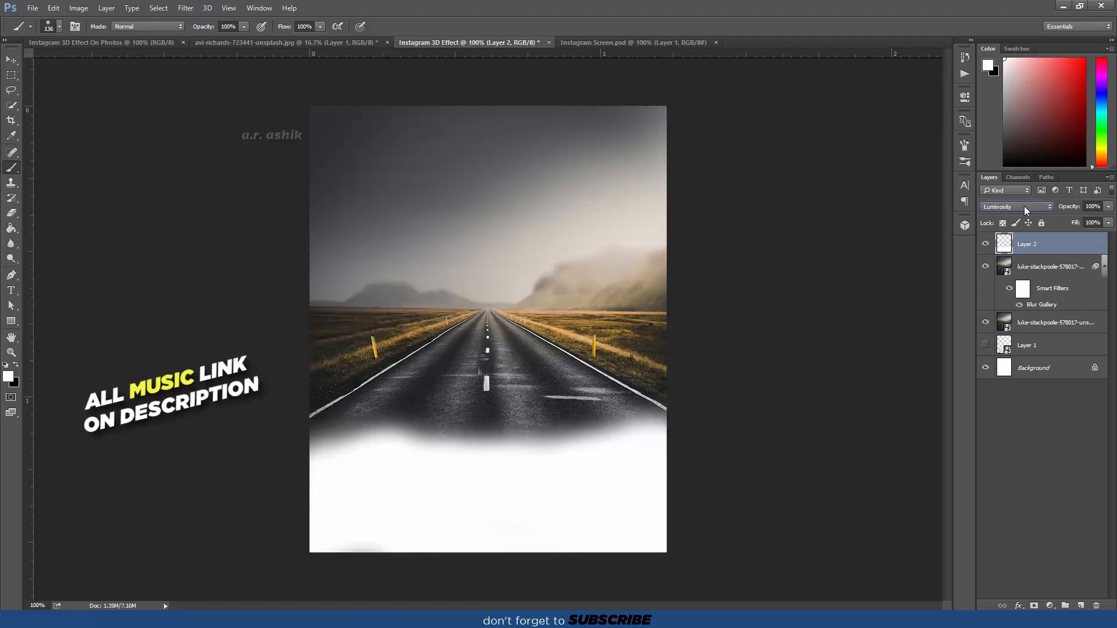
key(Up)
key(Up)
key(Up)
key(Up)
key(Up)
key(Up)
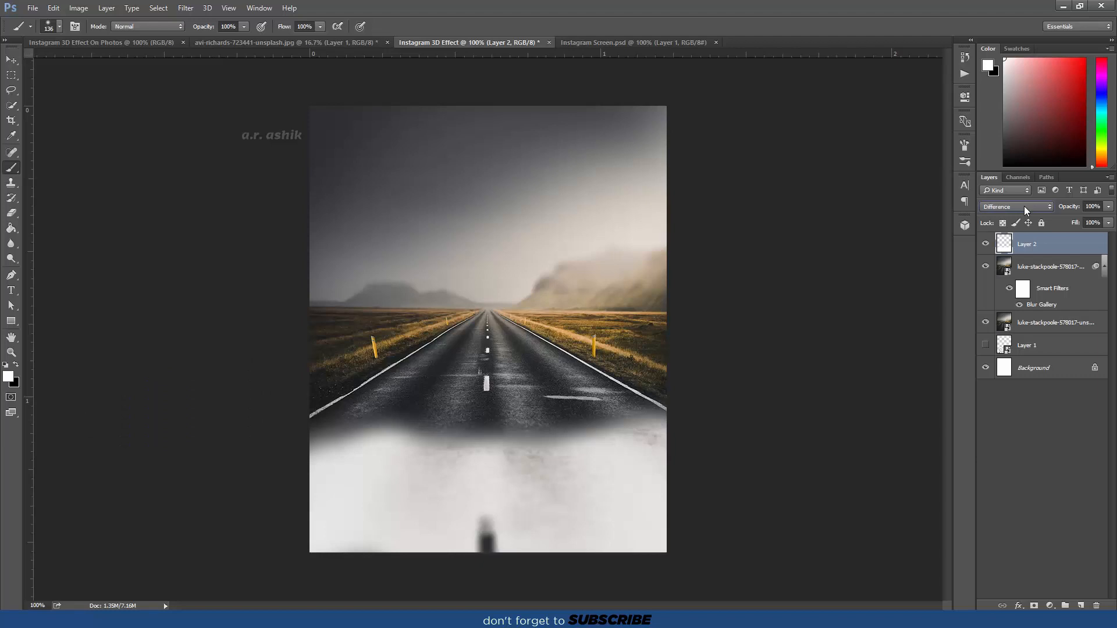
key(Up)
key(Up)
key(Up)
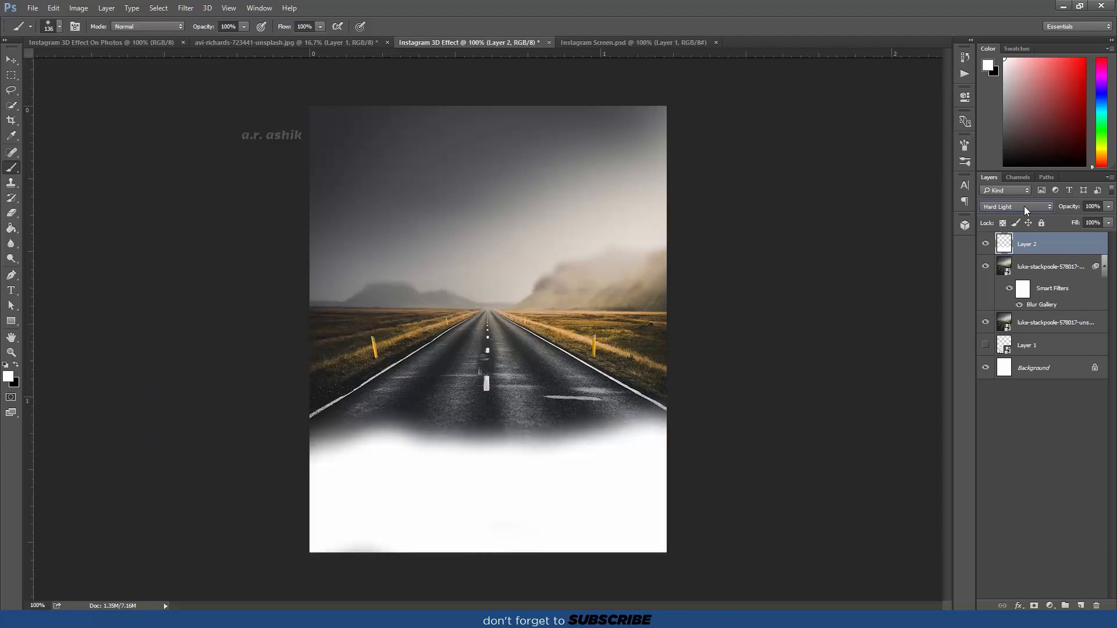
key(Up)
key(Up)
key(Down)
key(Up)
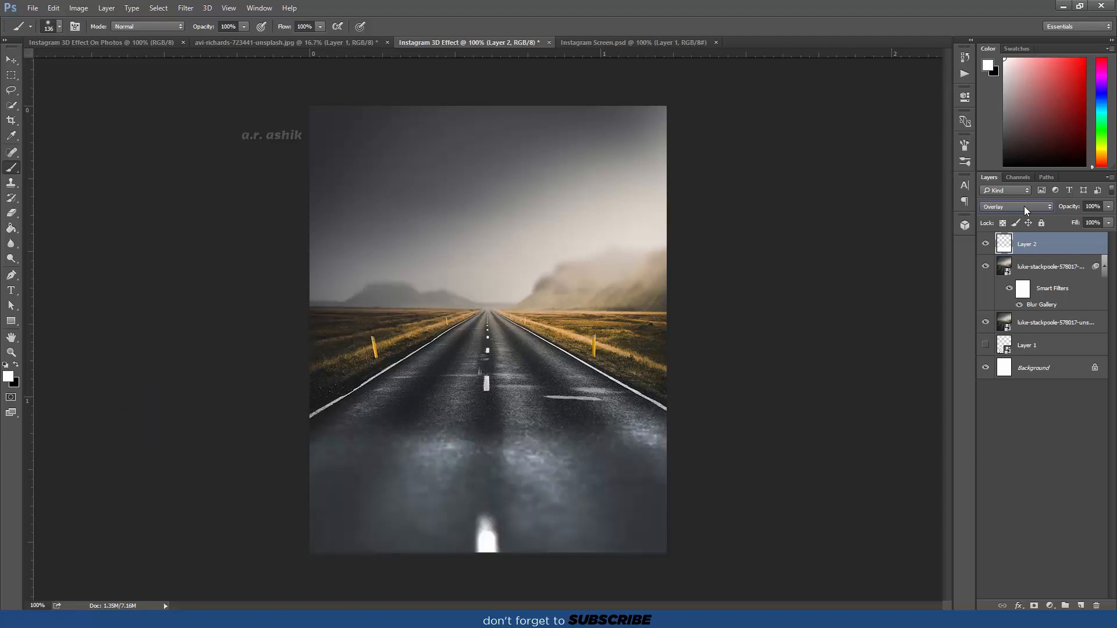
drag(1065, 207, 1057, 207)
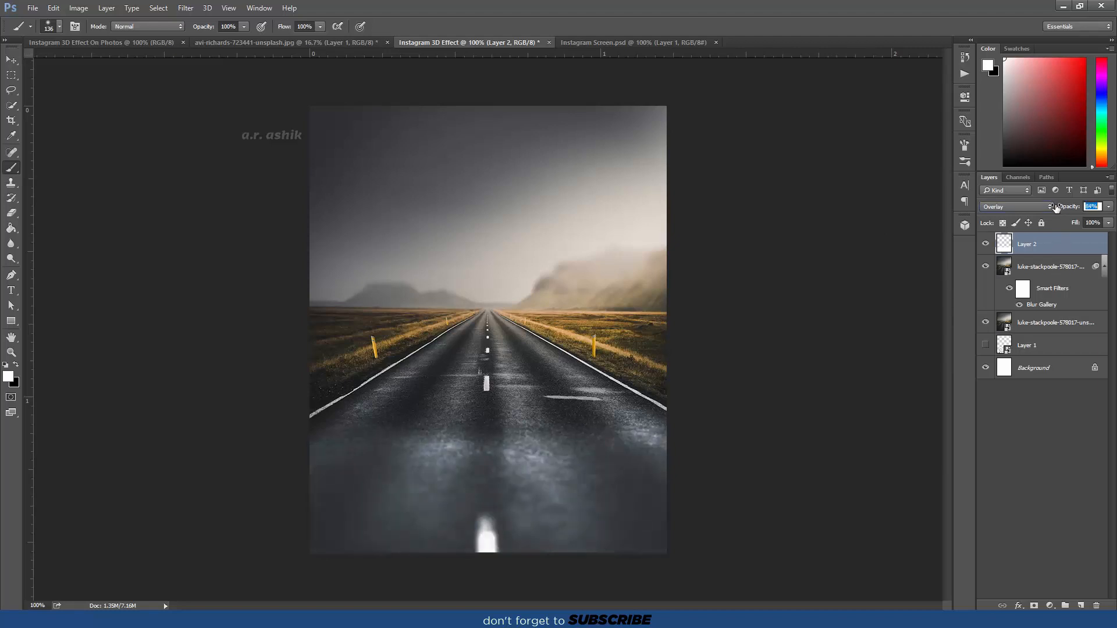
click(1045, 438)
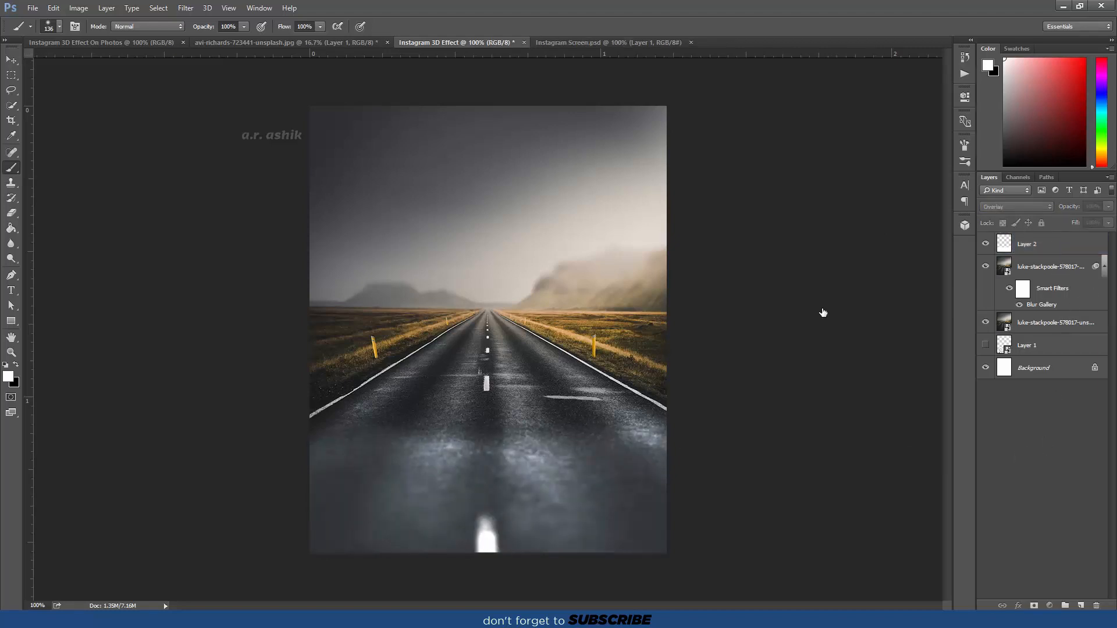
Paint more soft white strokes across the lower road on the Overlay layer and slightly lower its opacity.
click(1062, 245)
mouse_move(447, 447)
mouse_down()
mouse_move(464, 461)
mouse_move(553, 457)
mouse_move(508, 464)
mouse_up()
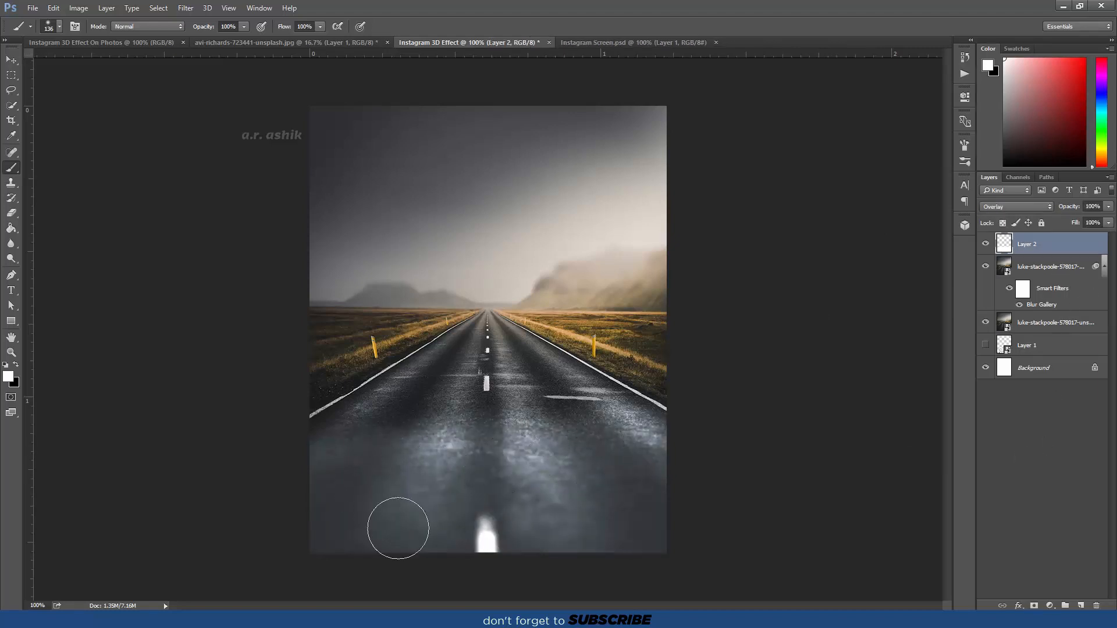
drag(1068, 208, 1061, 208)
click(1040, 438)
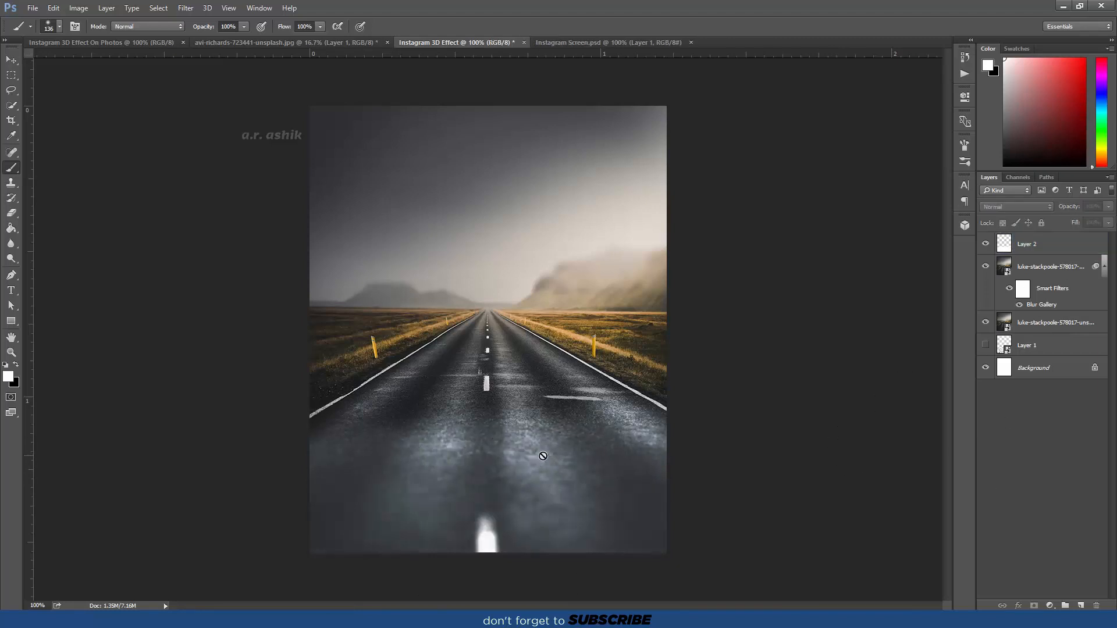
Bring the hidden Instagram screen layer to the top, show it, and scale it to about 9.55% over the right half of the road.
drag(1048, 352, 1036, 238)
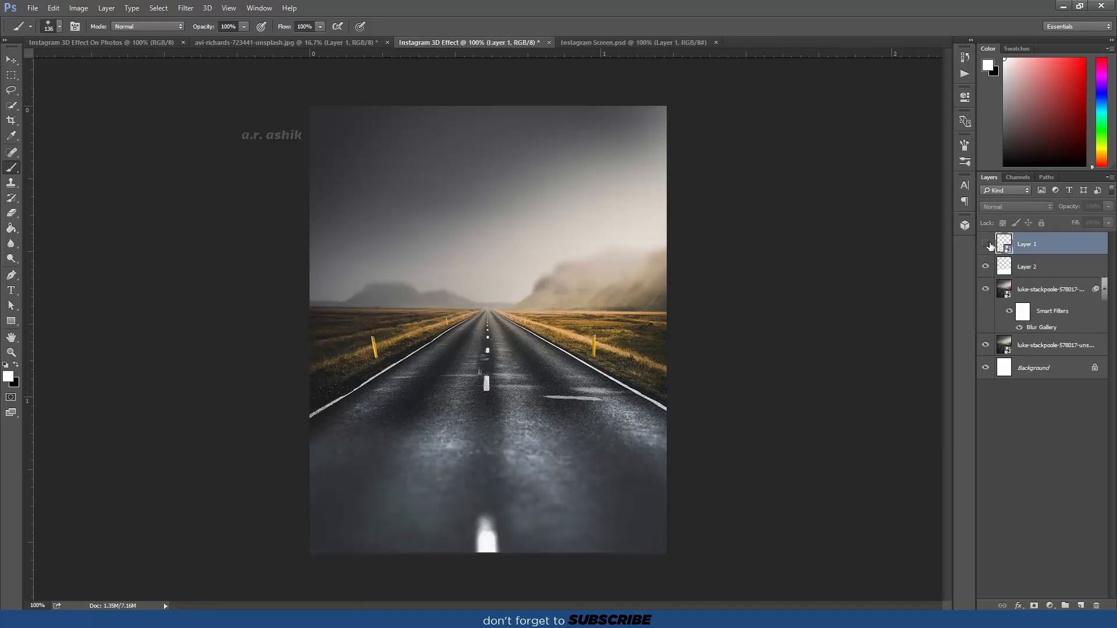
click(984, 244)
key(ctrl+t)
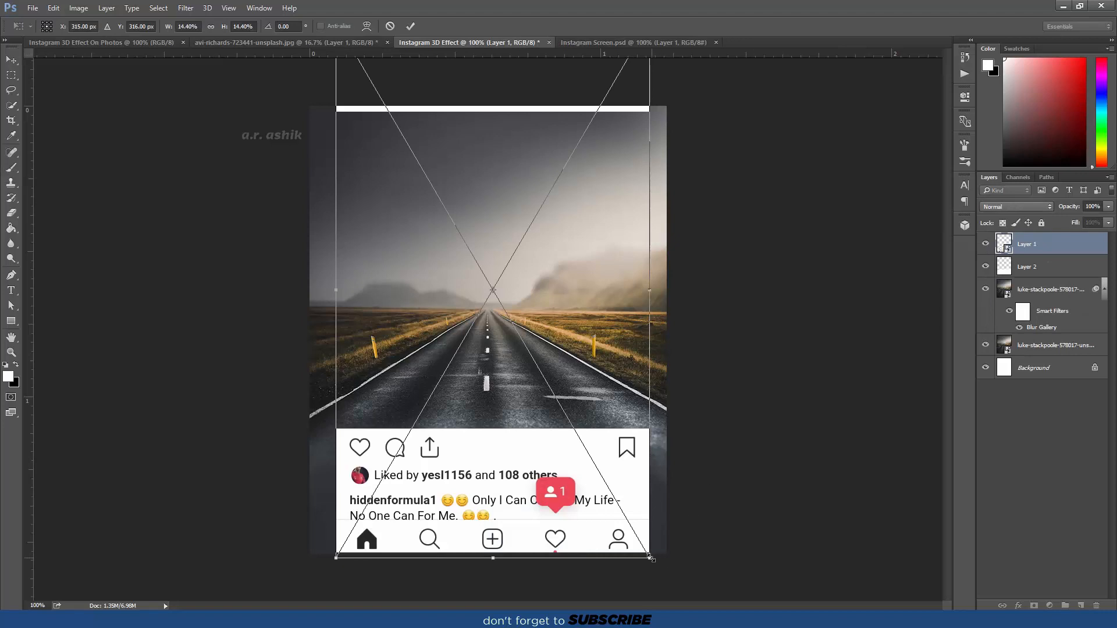
drag(652, 559, 597, 468)
drag(557, 402, 608, 453)
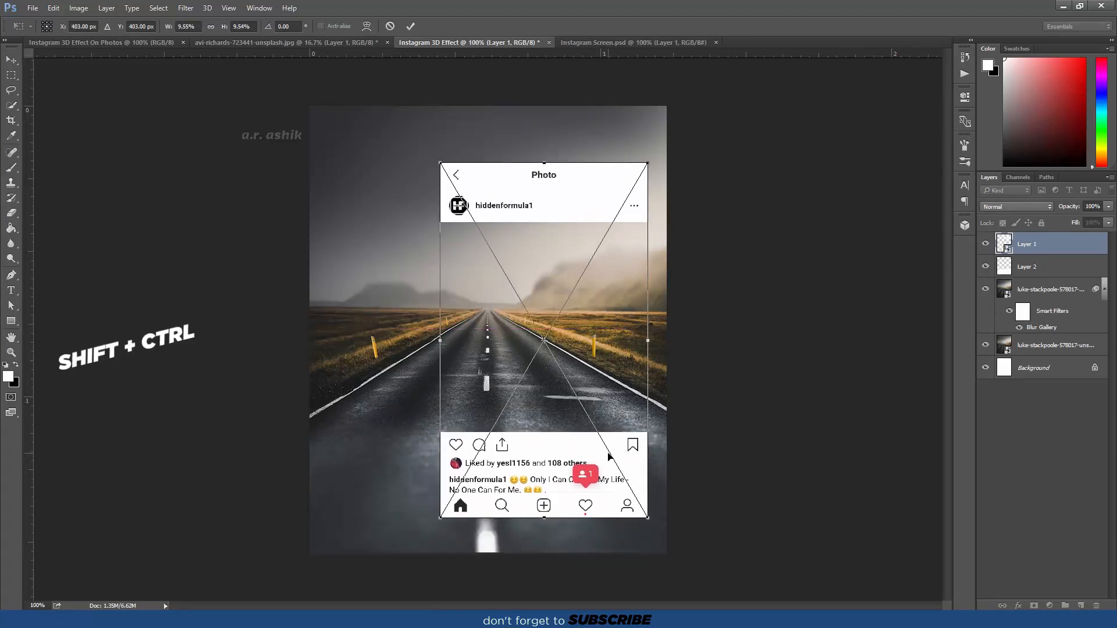
key(Return)
key(b)
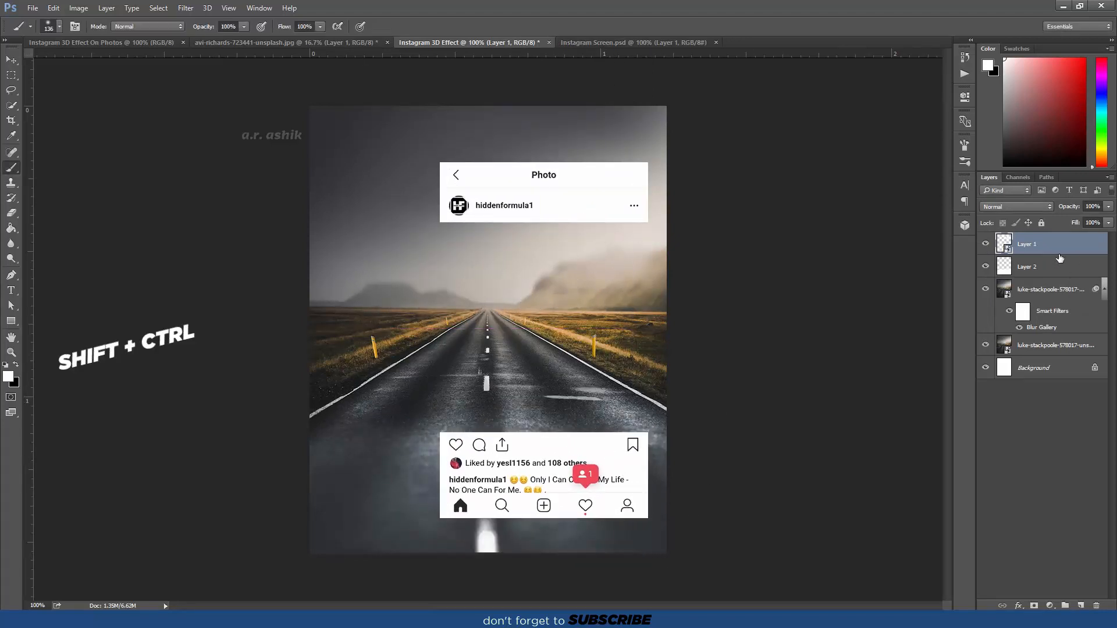
Distort the Instagram frame's corners into a tilted perspective shape, narrowing and rotating it about -4° on the right side of the road.
key(ctrl+t)
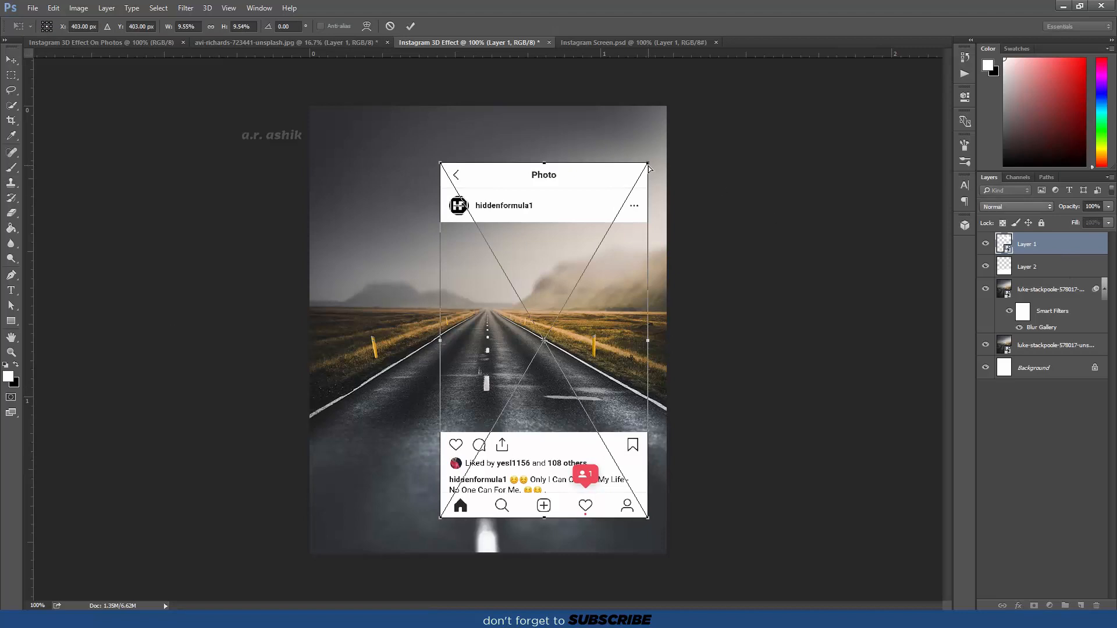
drag(649, 166, 649, 129)
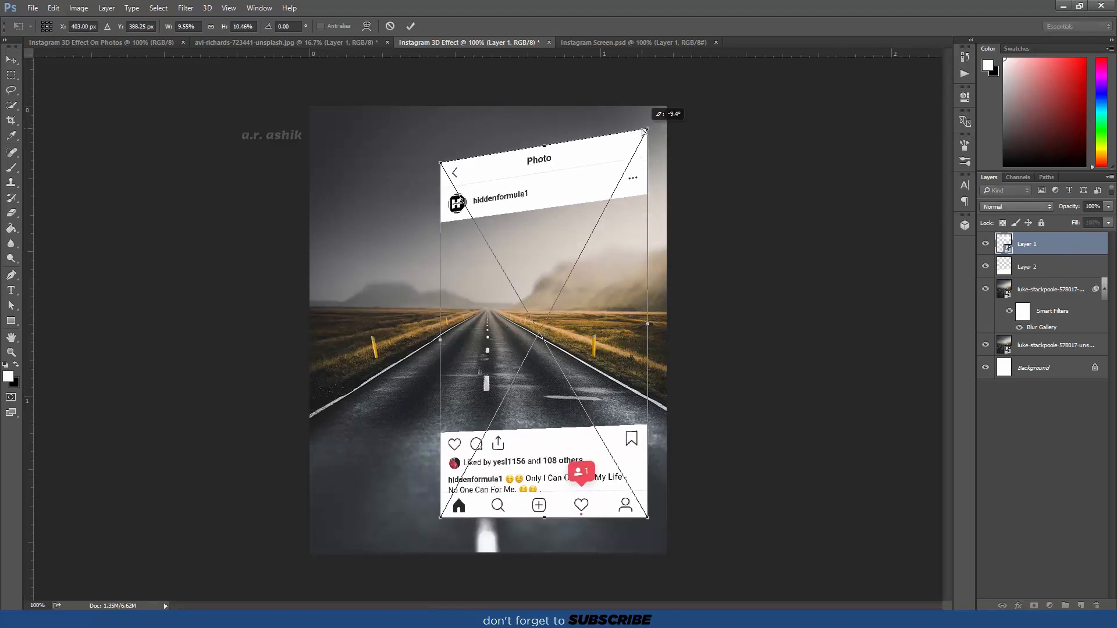
drag(648, 519, 643, 467)
mouse_move(689, 507)
mouse_down()
mouse_move(659, 517)
mouse_move(668, 514)
mouse_up()
drag(618, 463, 615, 472)
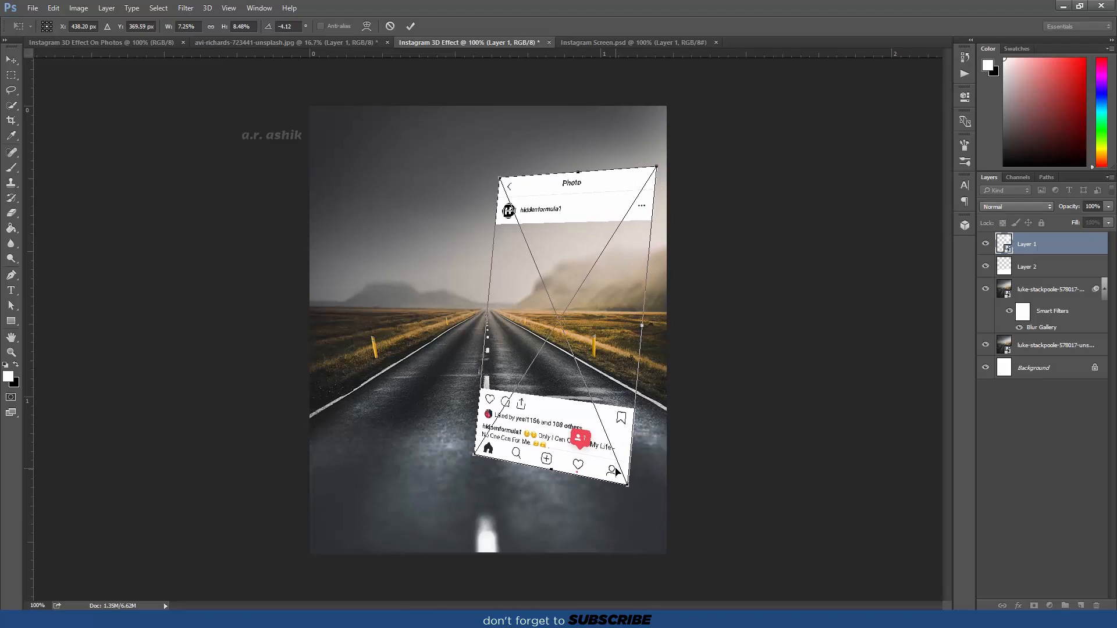
key(Return)
key(b)
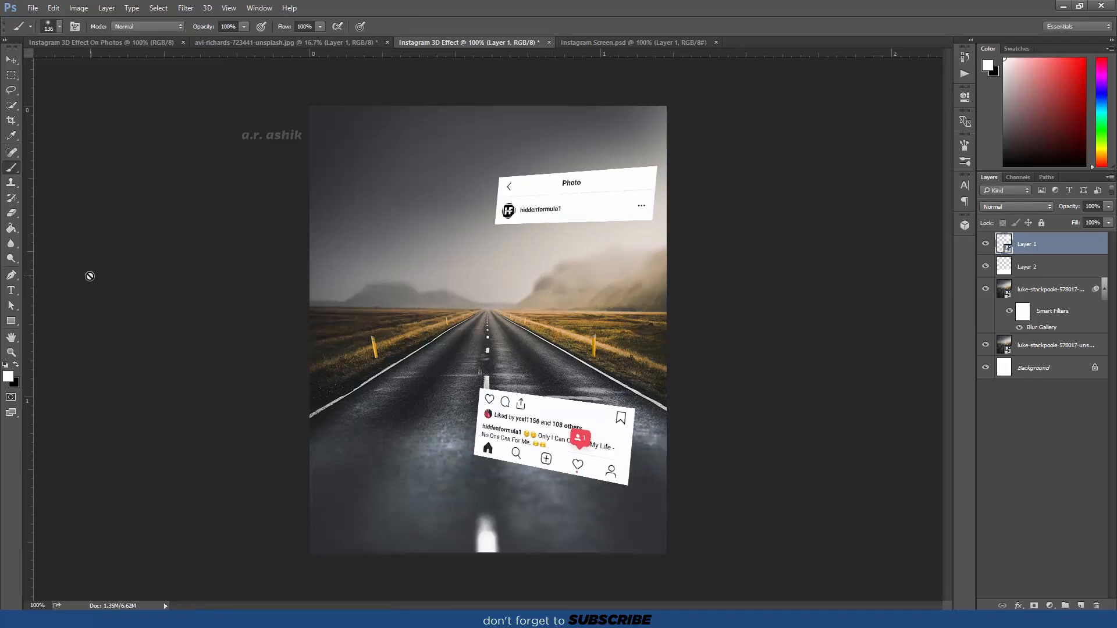
Draw a rectangle shape of about 220 × 216 px over the Instagram frame and fill it with black (000000).
click(11, 321)
mouse_move(502, 290)
mouse_down()
mouse_move(622, 372)
mouse_move(631, 415)
mouse_up()
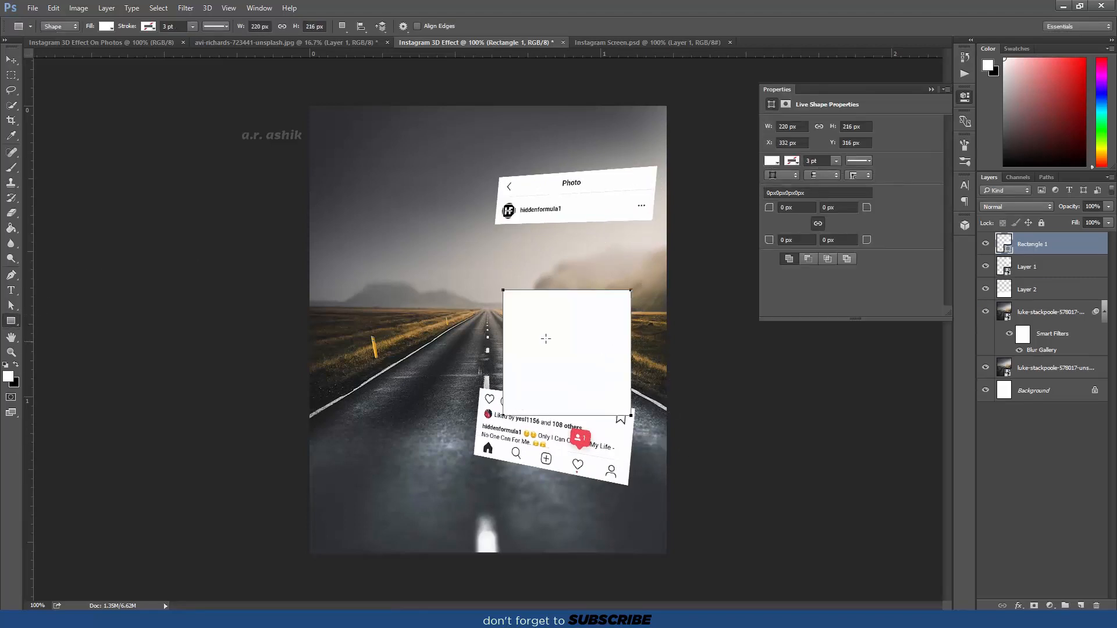
double_click(1010, 251)
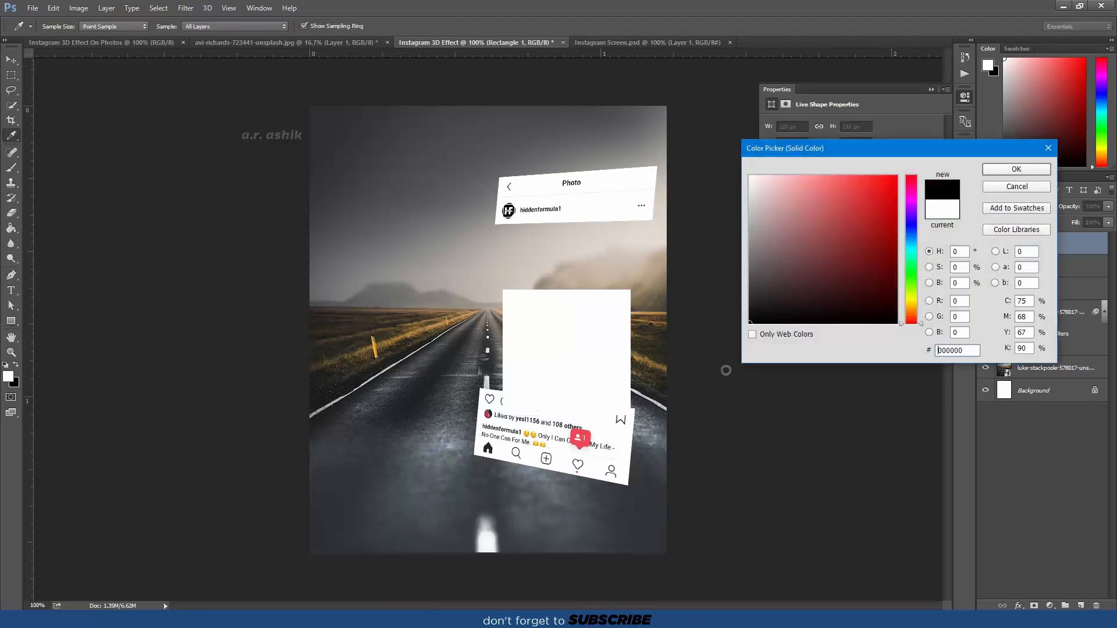
click(726, 368)
key(Return)
Move the black rectangle with the Direct Selection tool so its upper-left corner meets the lower-left corner of the frame's header.
click(12, 306)
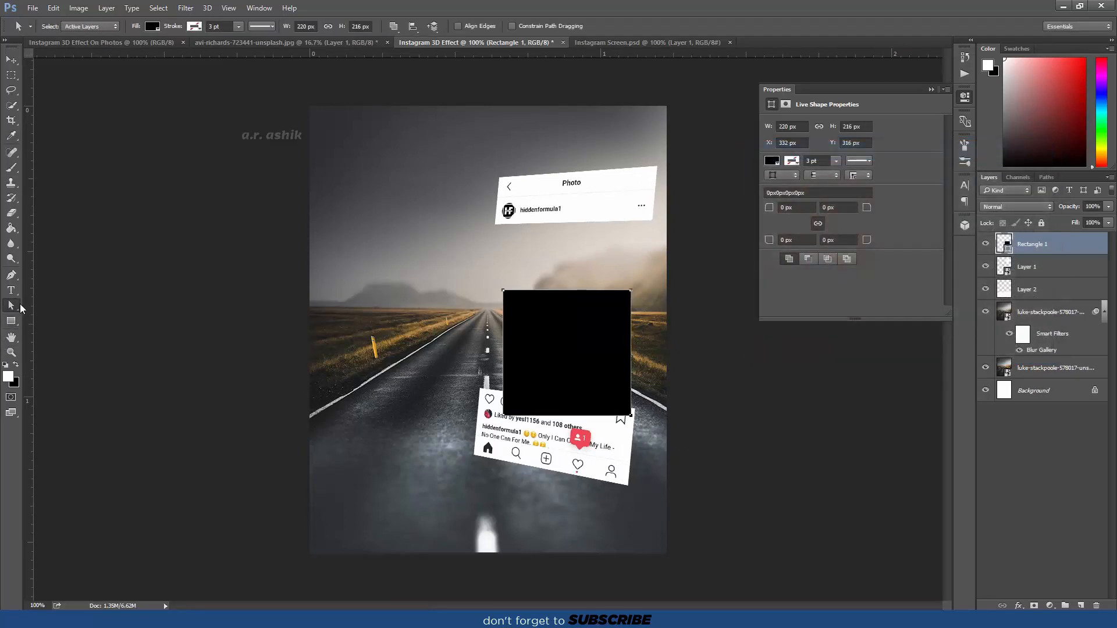
right_click(18, 306)
click(54, 316)
scroll(544, 271, up, 3)
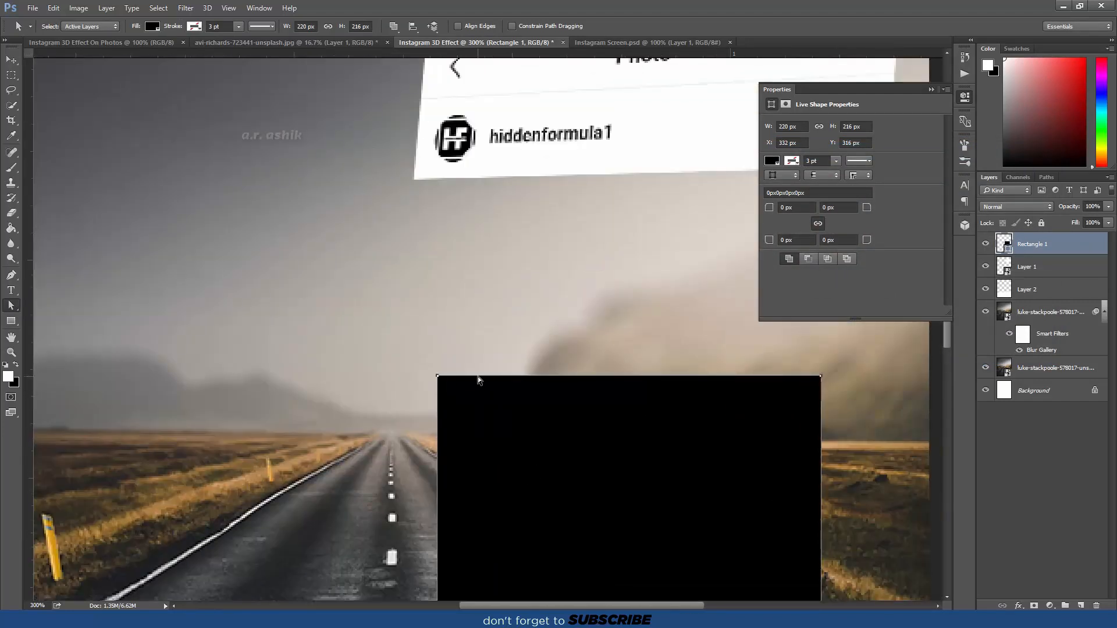
drag(477, 377, 454, 182)
click(929, 90)
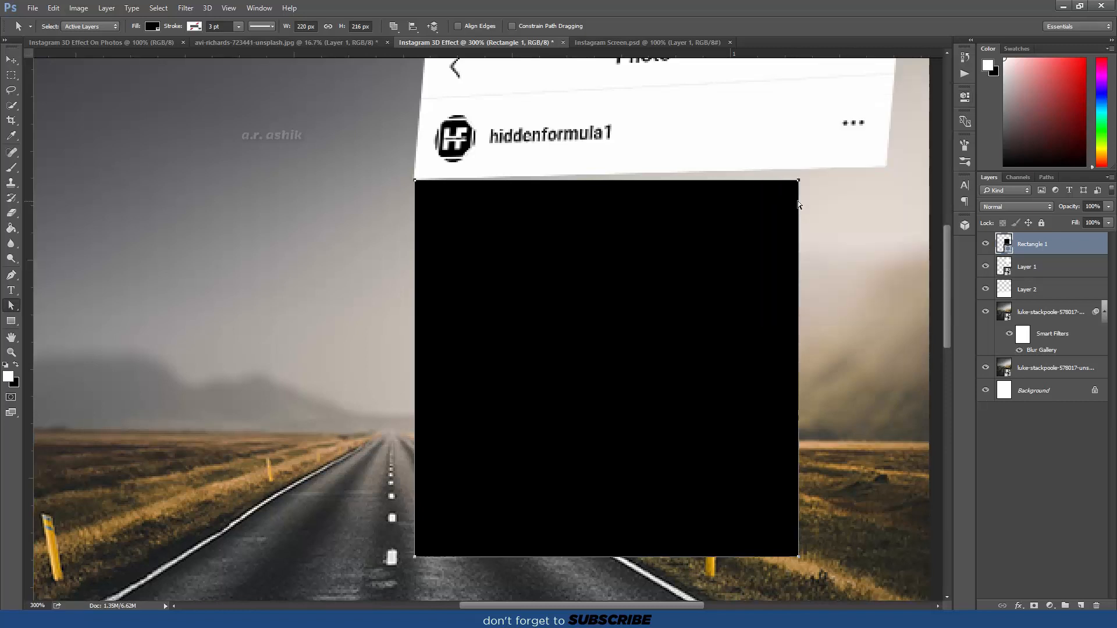
Fit the black rectangle's corners to the Instagram frame's photo opening and place its layer beneath the frame layer.
drag(797, 180, 884, 167)
key(ctrl+z)
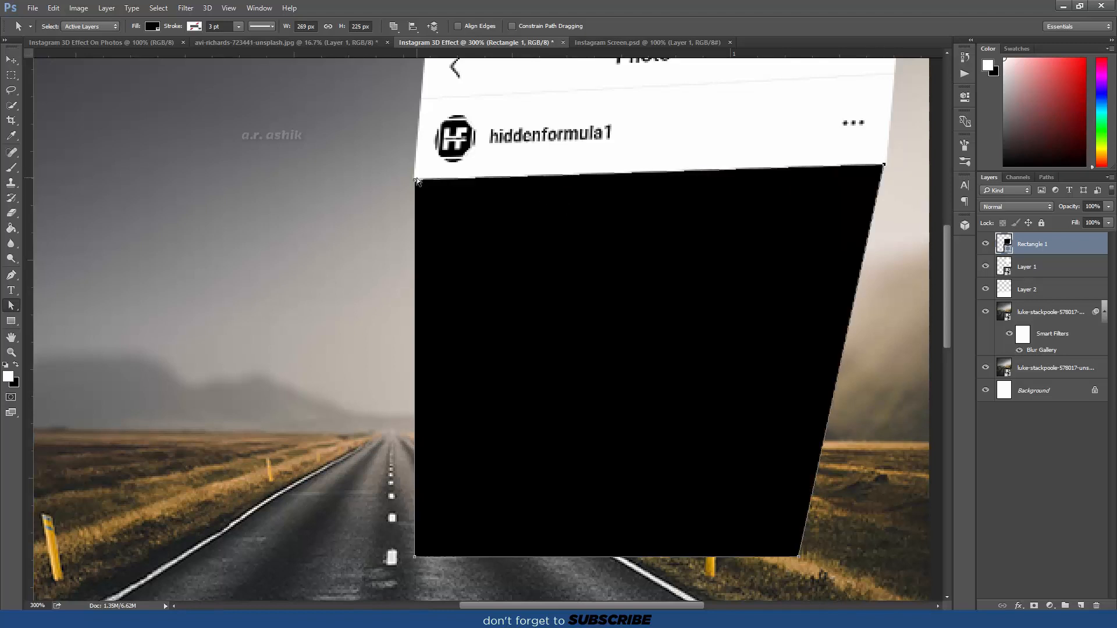
drag(414, 178, 415, 174)
key(space)
drag(529, 332, 562, 175)
drag(415, 342, 401, 520)
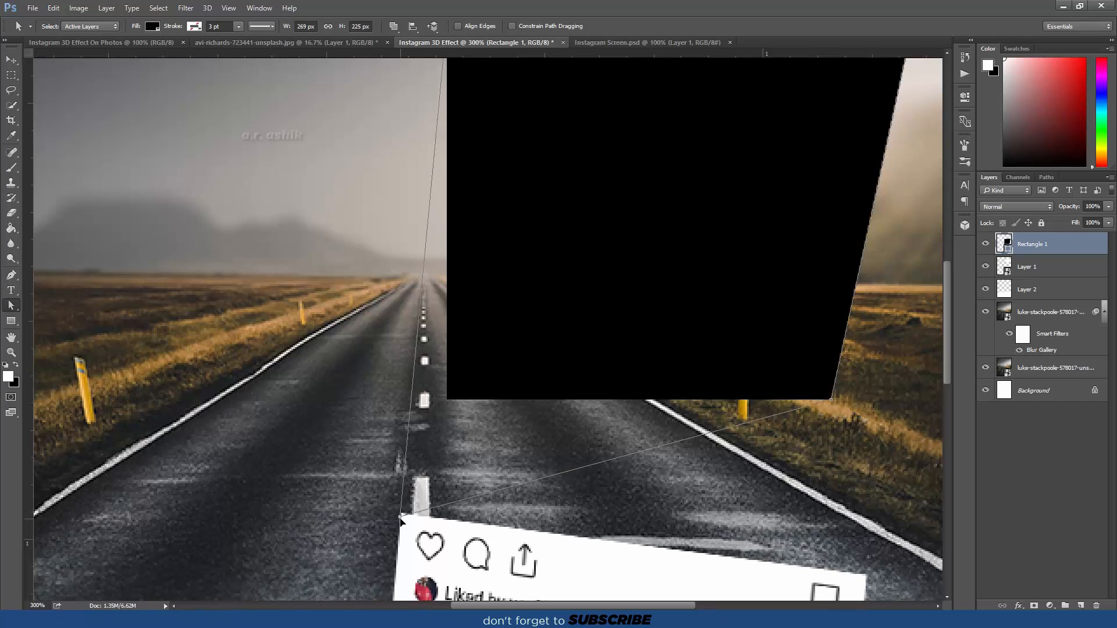
drag(832, 399, 867, 574)
drag(1064, 254, 1064, 278)
click(1024, 476)
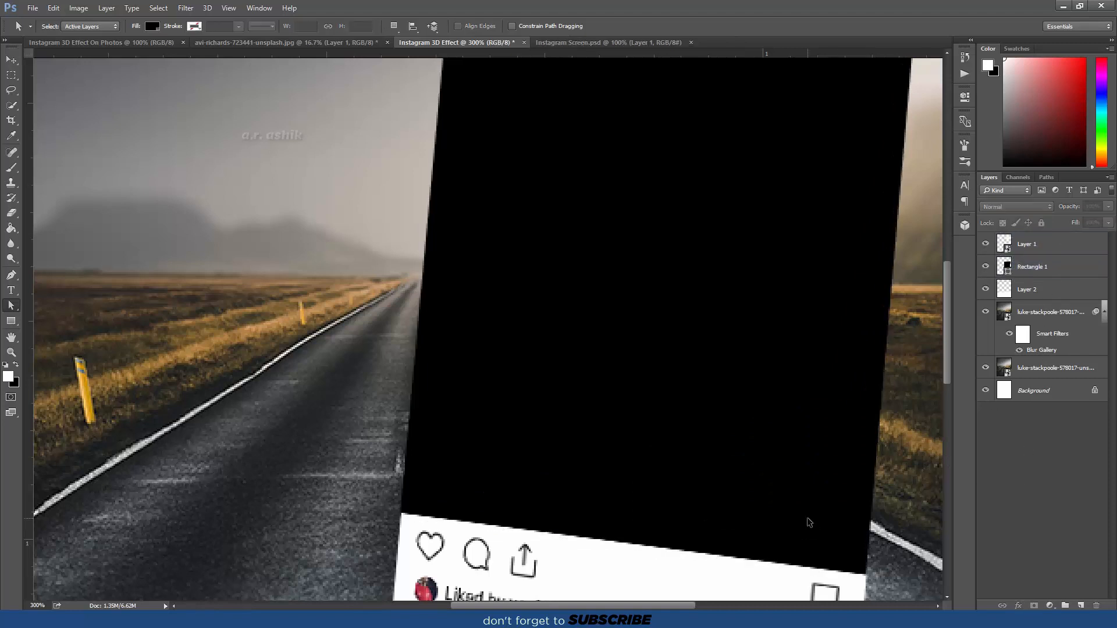
key(ctrl+1)
In the avi-richards photo document, group Layer 1 with Background copy and bring the group into the Instagram 3D Effect document.
click(231, 43)
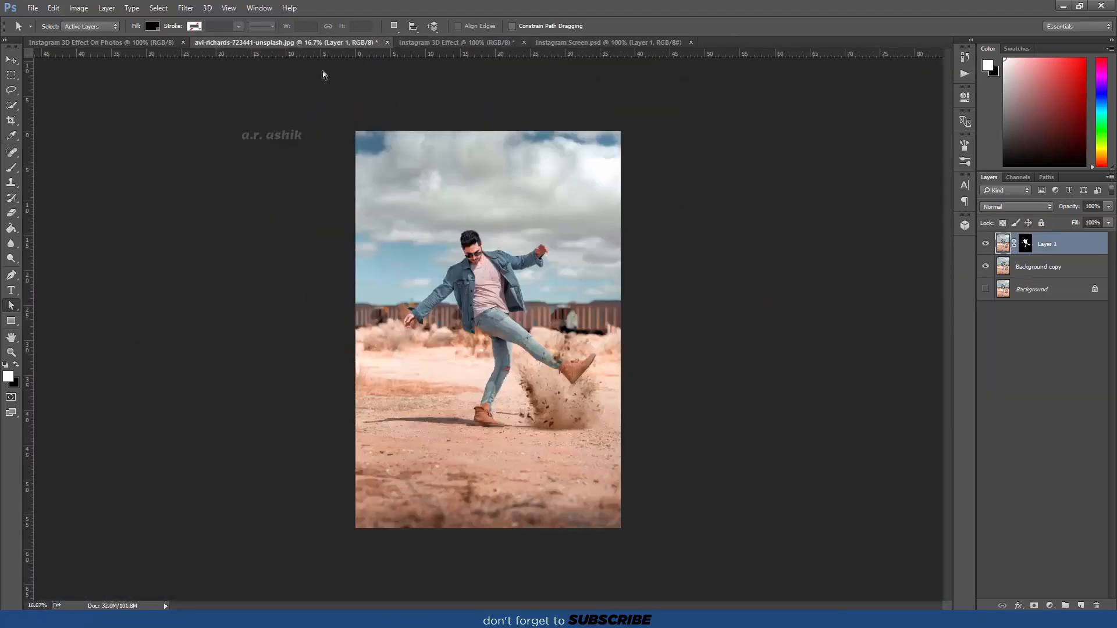
shift+click(1060, 269)
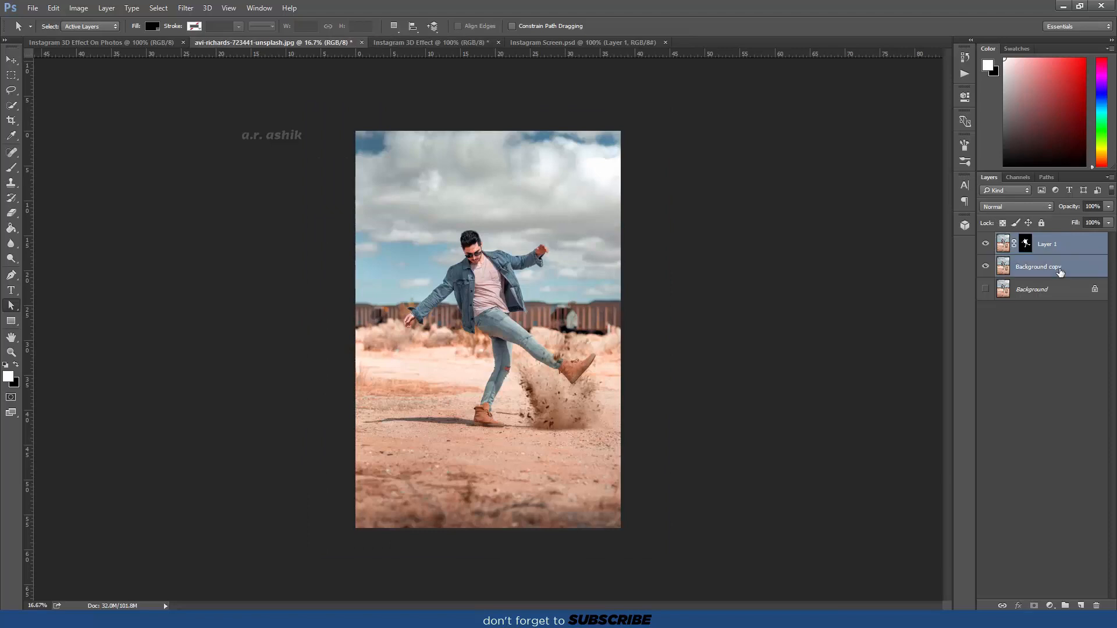
key(ctrl+g)
click(18, 61)
drag(440, 333, 518, 291)
Scale the kicking man's photo group to 24.80% and position it to cover the whole canvas.
key(ctrl+minus)
key(ctrl+minus)
key(ctrl+minus)
key(ctrl+minus)
key(ctrl+minus)
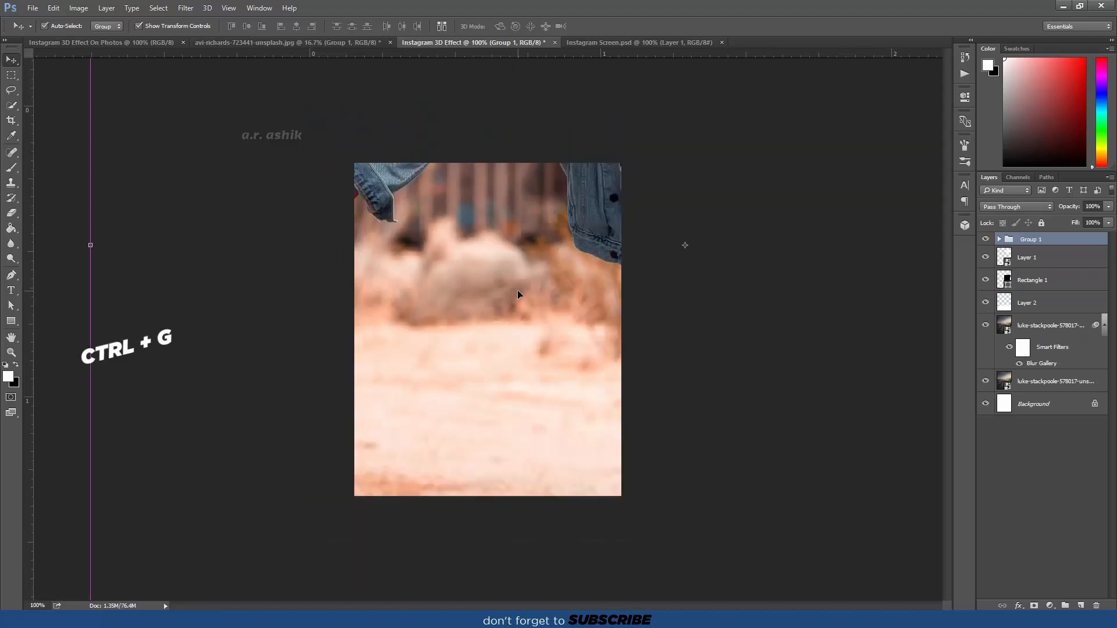
drag(667, 511, 509, 349)
key(ctrl+0)
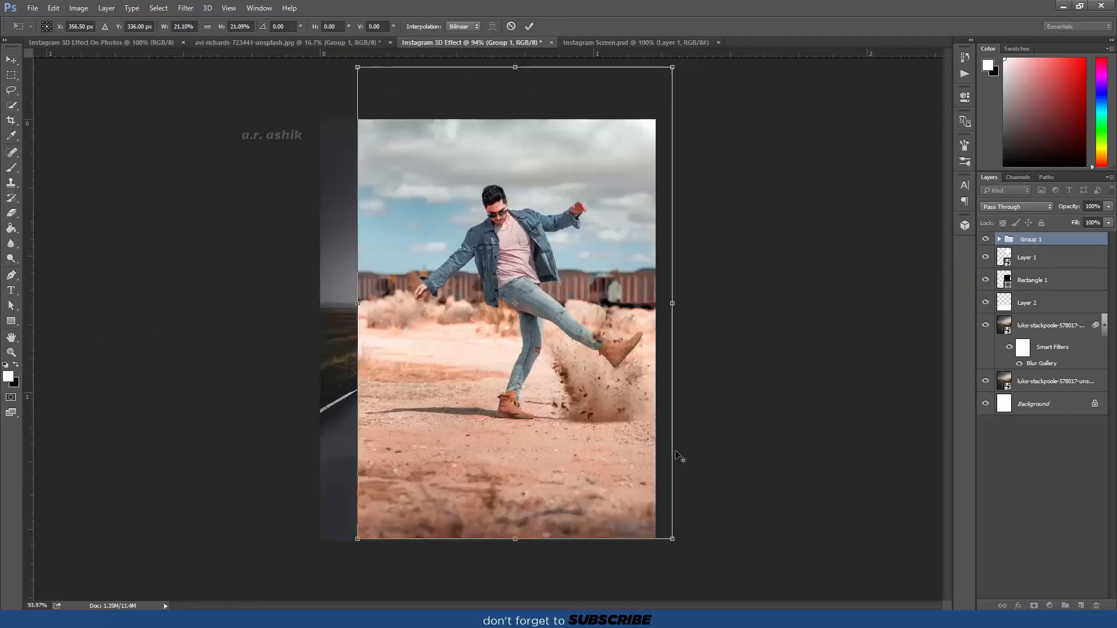
drag(673, 539, 680, 547)
drag(615, 468, 588, 456)
drag(647, 531, 674, 568)
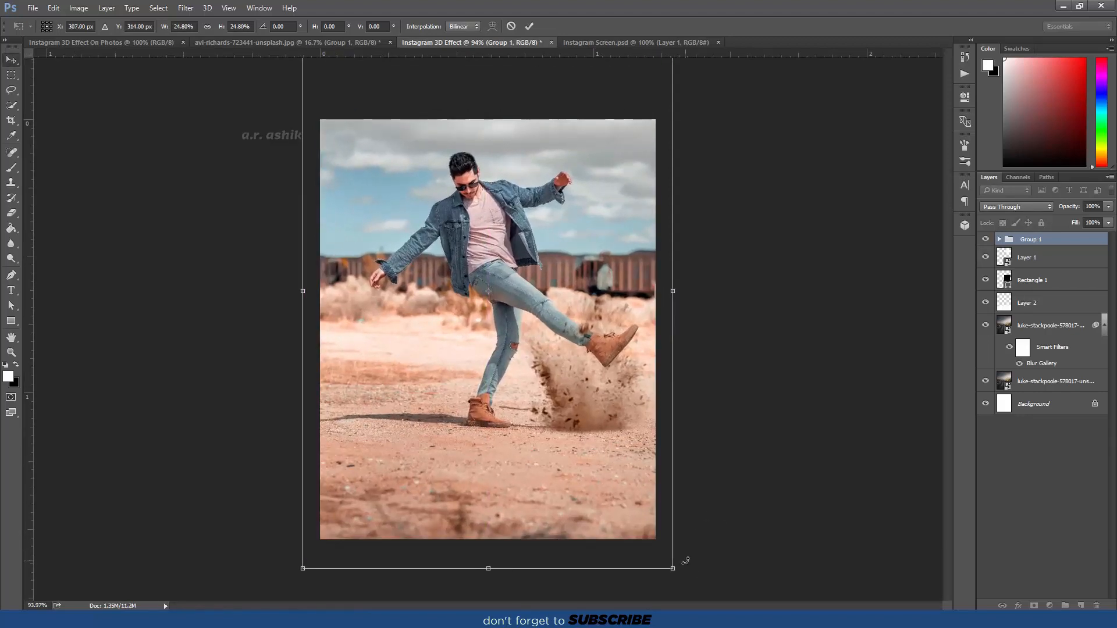
key(Return)
With the man's photo group hidden, group the Instagram frame and black rectangle layers and move that group slightly down.
click(984, 239)
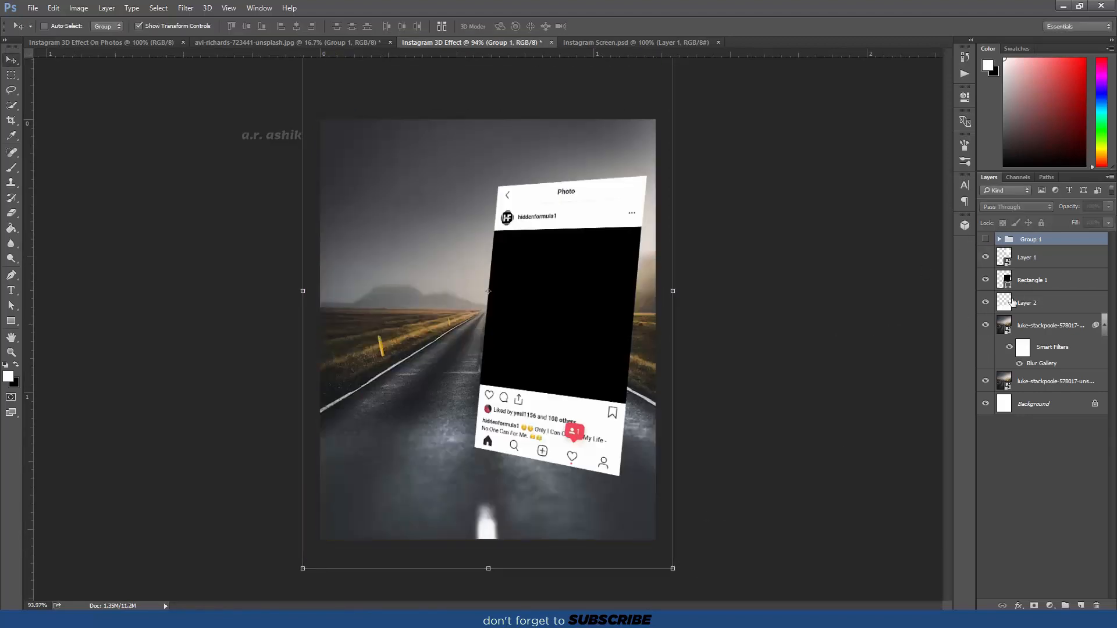
click(1030, 265)
drag(610, 370, 615, 378)
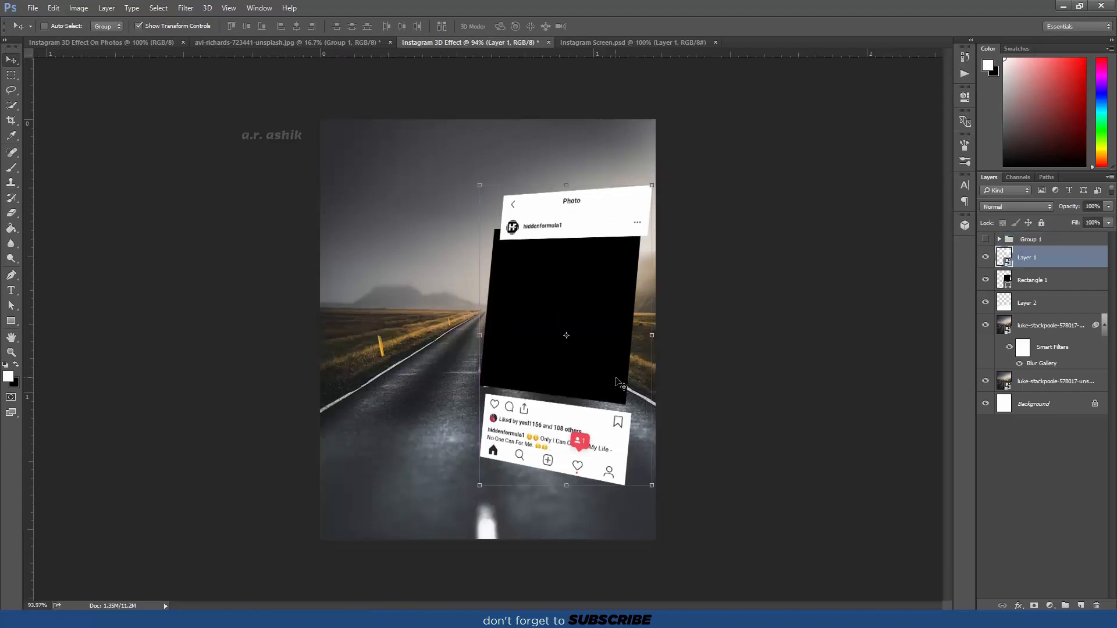
key(ctrl+z)
shift+click(1049, 278)
key(ctrl+g)
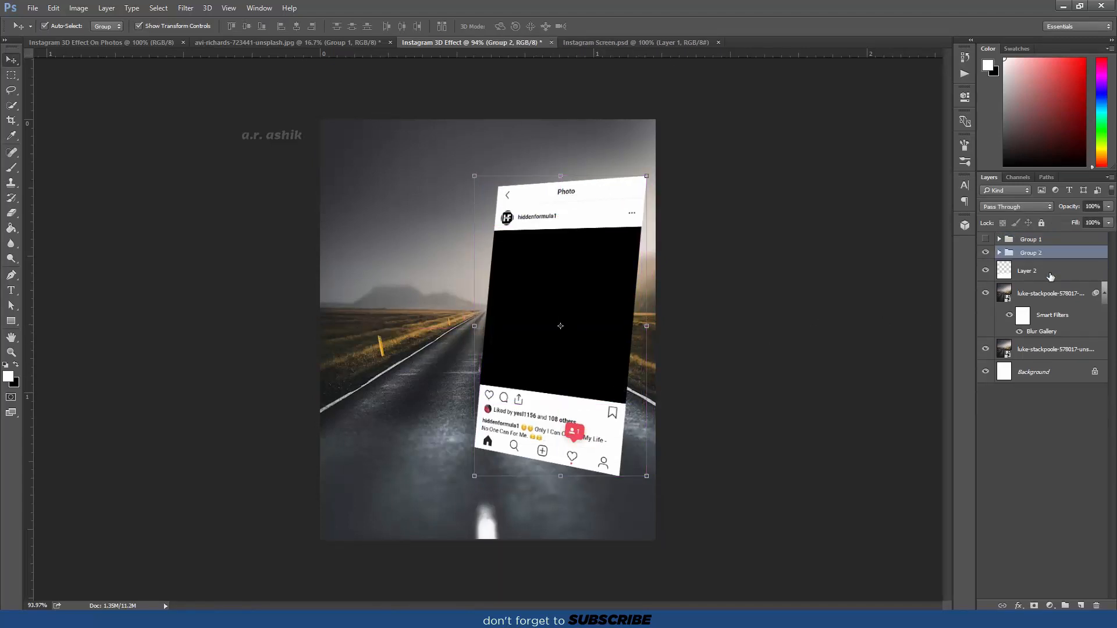
drag(578, 405, 581, 409)
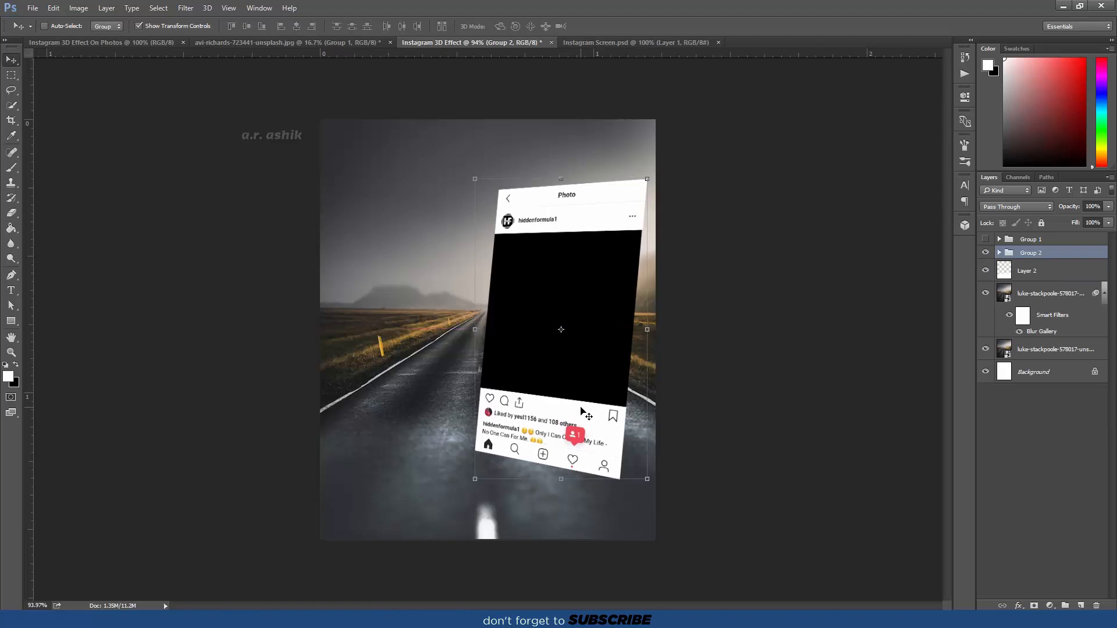
Show the man's photo group again, lower its opacity to 59%, and move it up and left so the kicking foot overlaps the frame.
click(984, 239)
click(1034, 242)
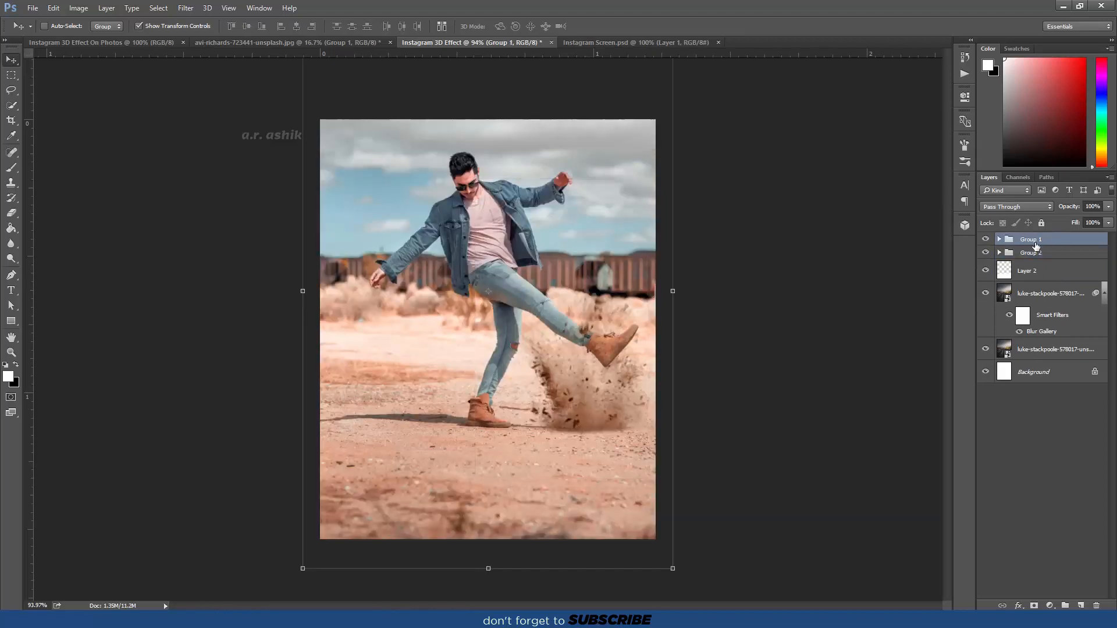
drag(1074, 207, 1050, 208)
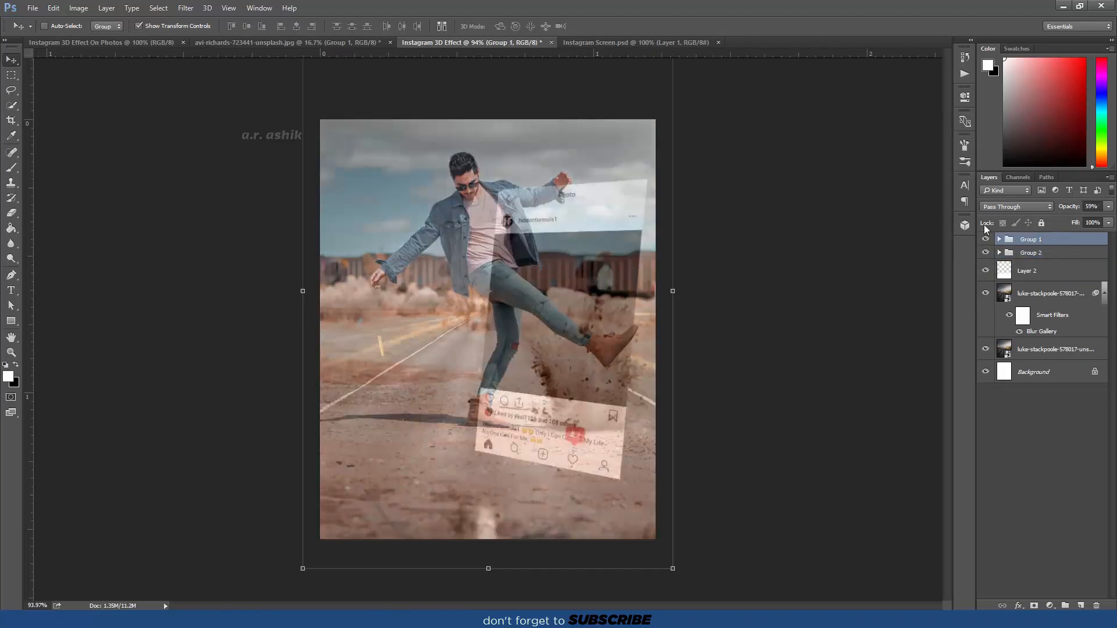
drag(580, 369, 541, 341)
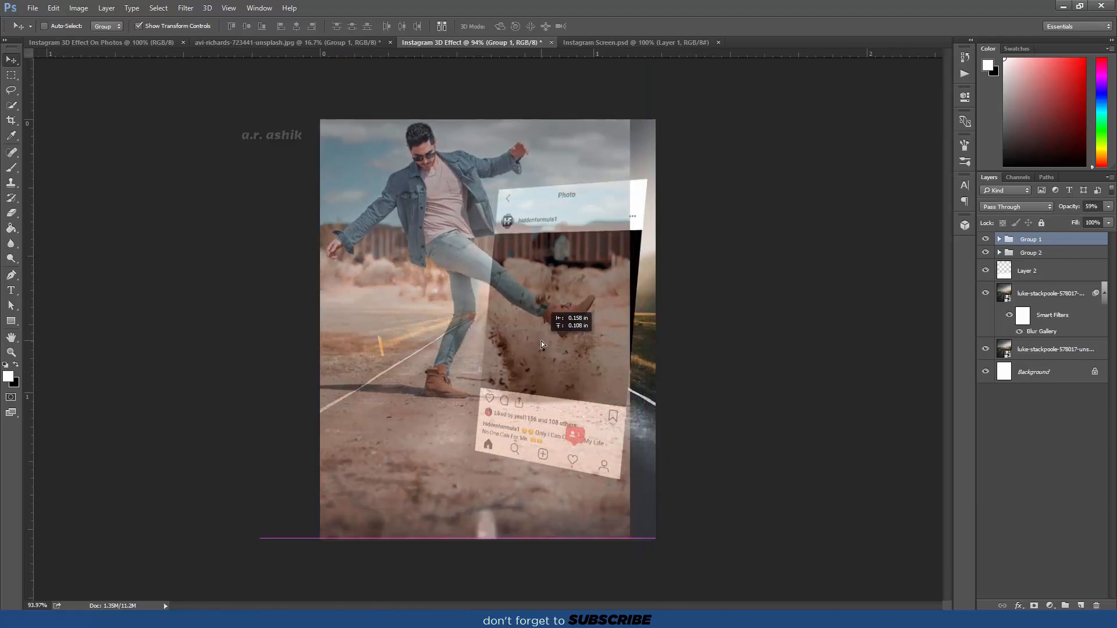
drag(539, 343, 538, 344)
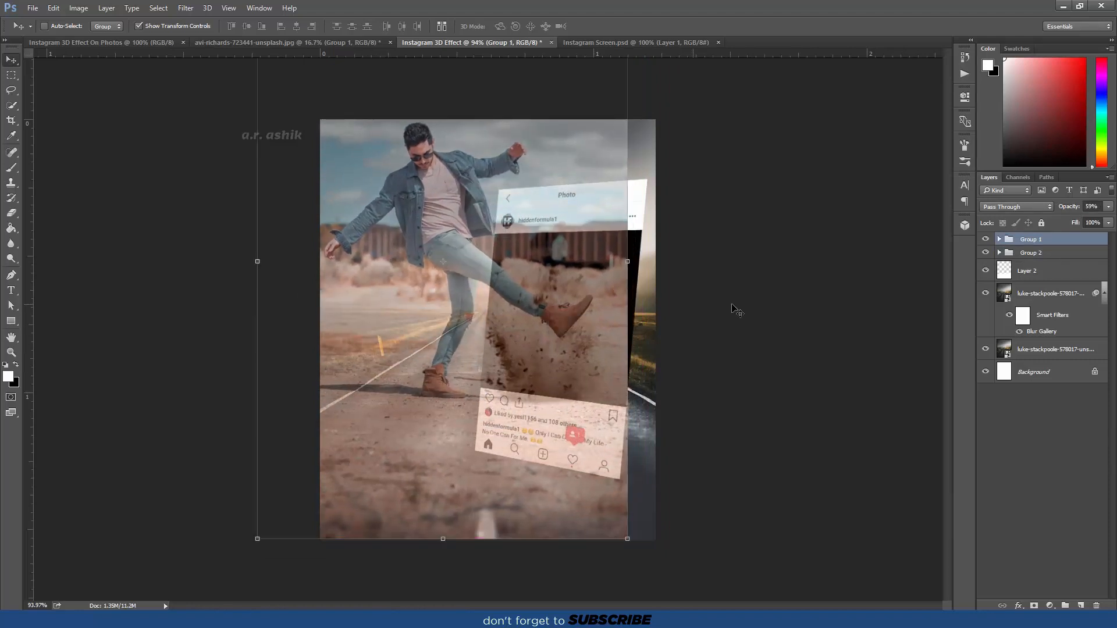
Scale the Instagram frame group down to about 95%, rotate it 1.83° clockwise, and reposition it around the kicking foot.
click(1047, 252)
drag(562, 414, 574, 424)
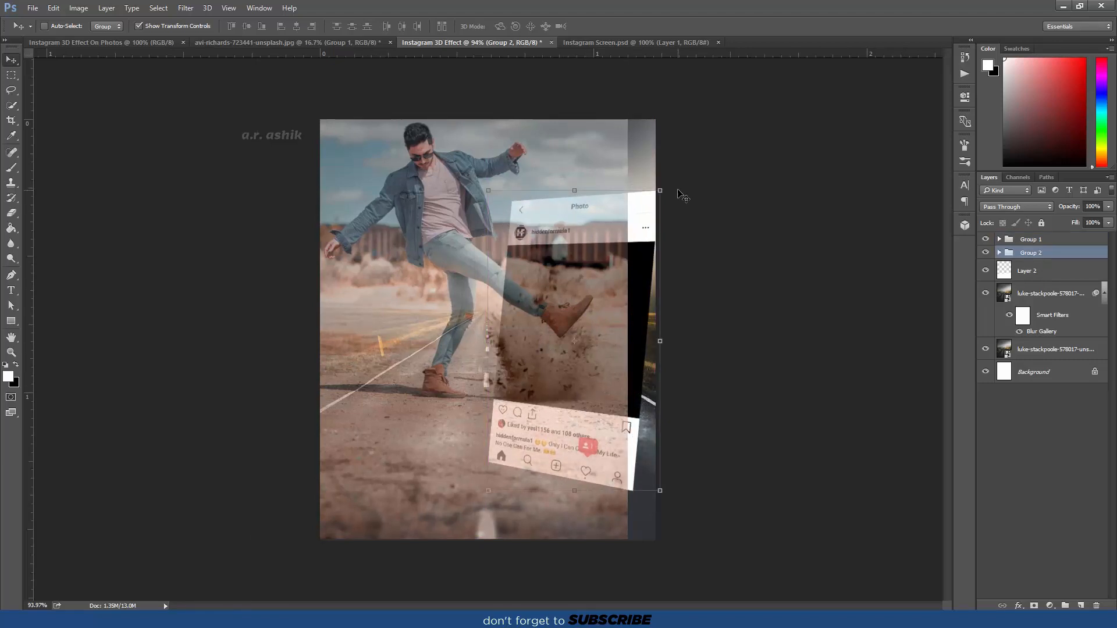
drag(661, 191, 653, 205)
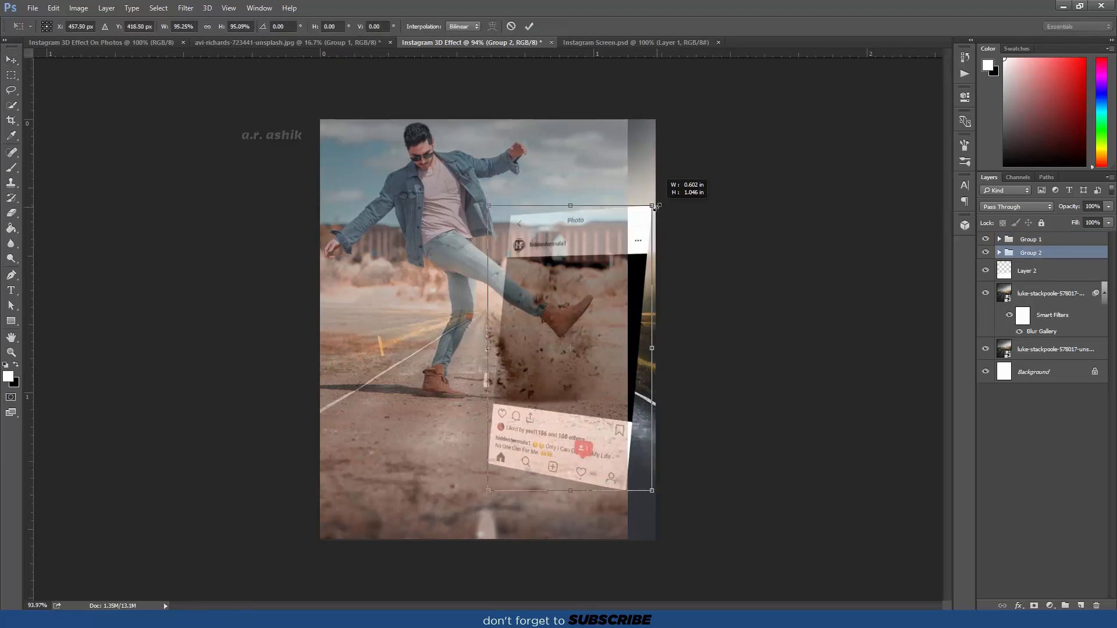
drag(595, 322, 591, 305)
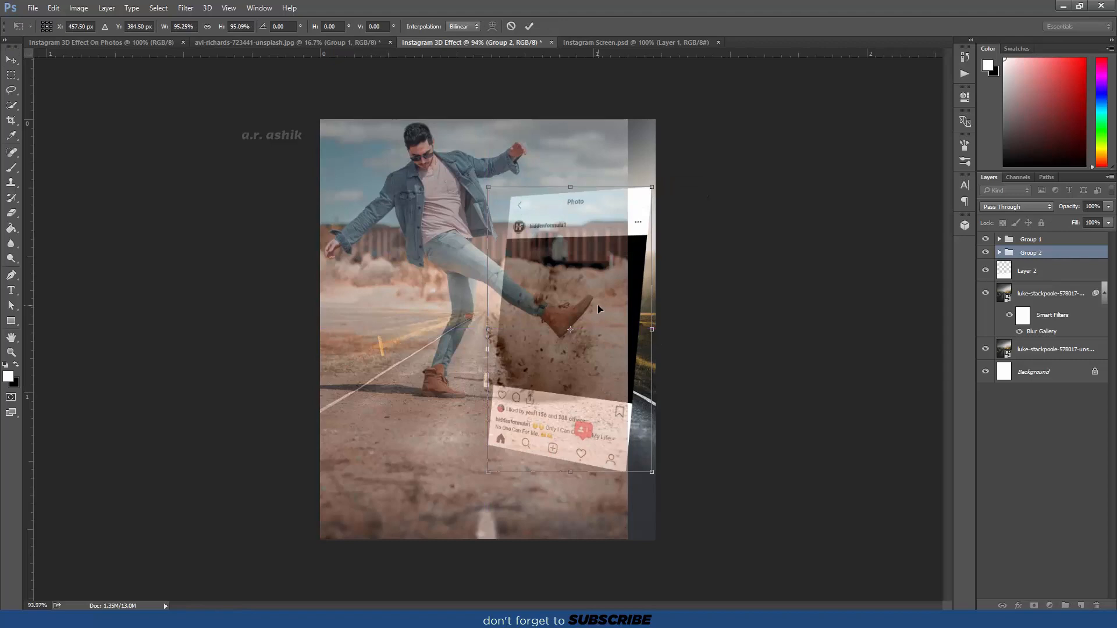
drag(681, 474, 662, 469)
drag(597, 388, 593, 387)
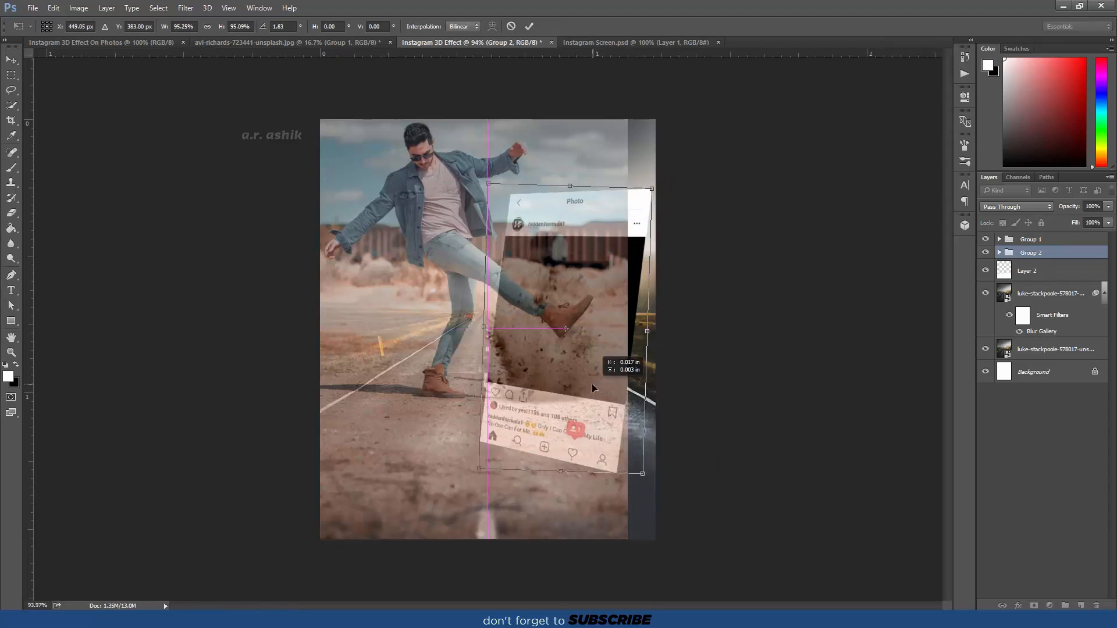
key(Return)
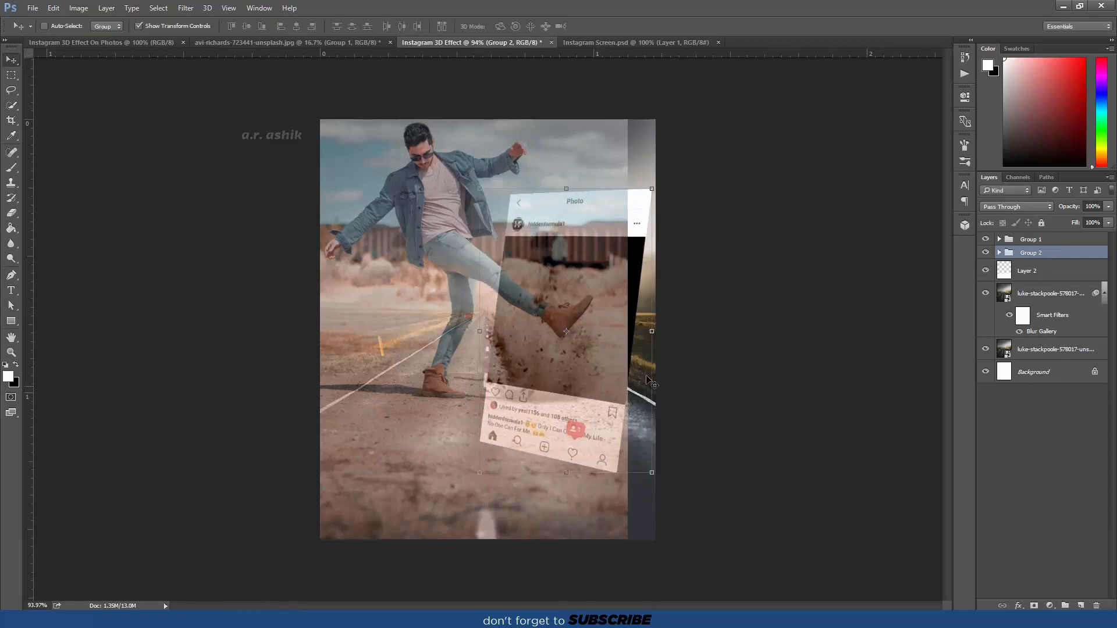
Scale the kicking man's photo group to about 94% and reposition it so the foot lands inside the Instagram frame.
click(1066, 240)
drag(581, 371, 590, 376)
drag(635, 537, 614, 507)
drag(552, 442, 563, 470)
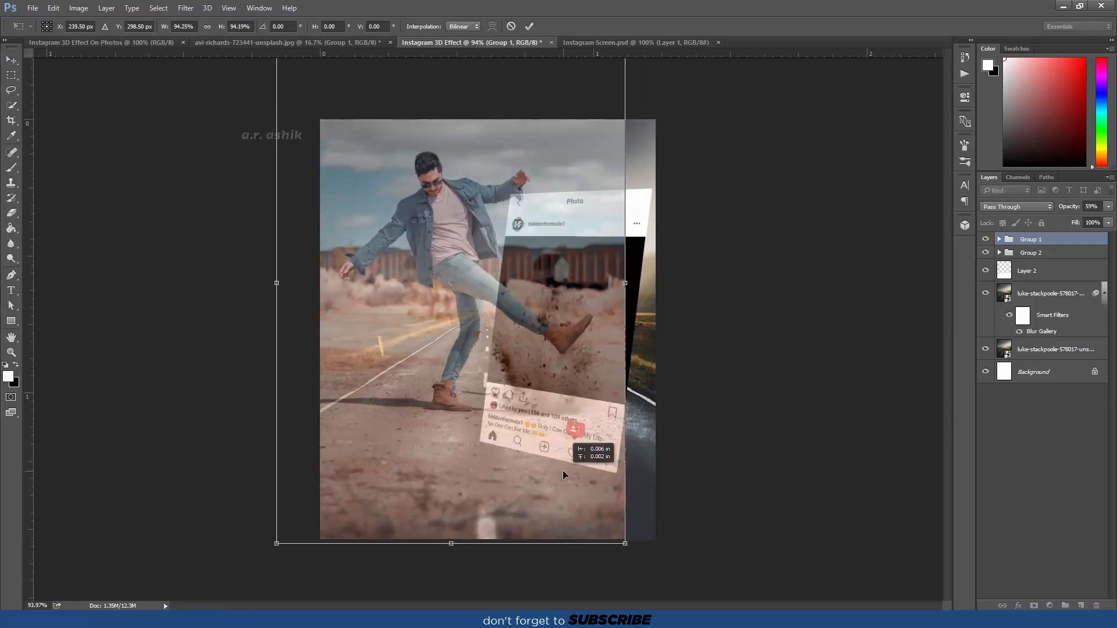
key(Return)
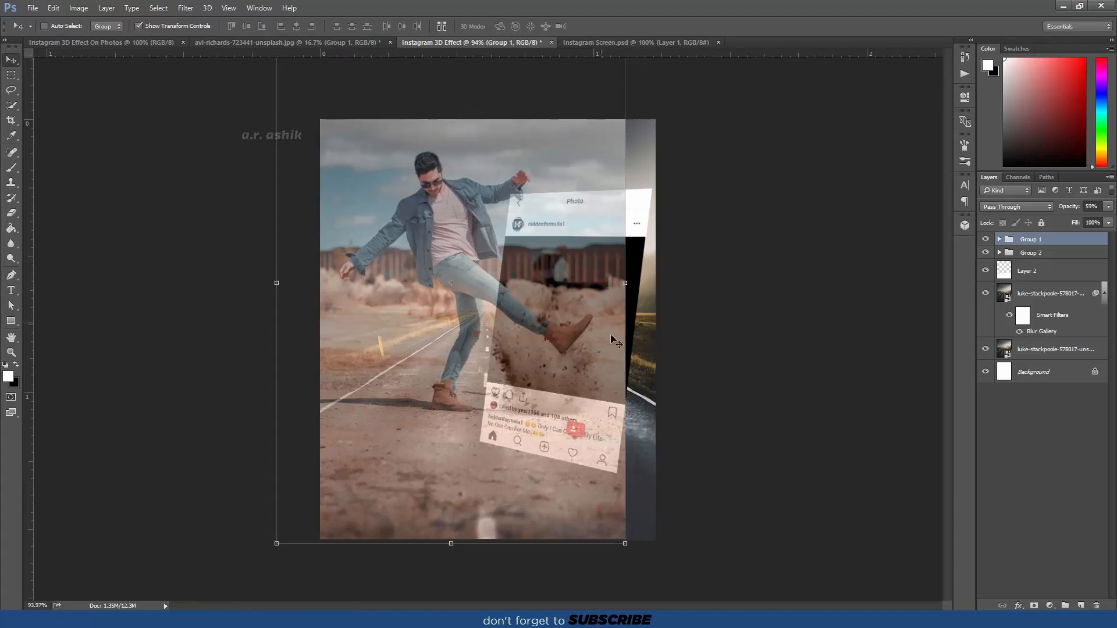
Restore the man's photo group to 100% opacity, and ungroup both the photo group and the Instagram frame group.
key(0)
right_click(1056, 239)
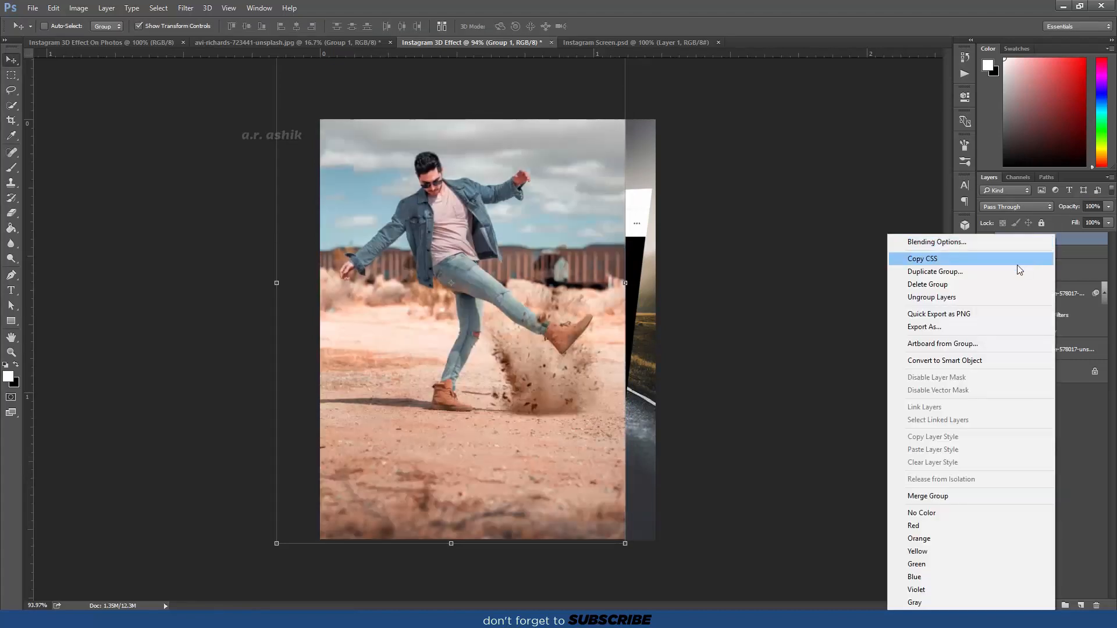
click(952, 297)
right_click(1036, 289)
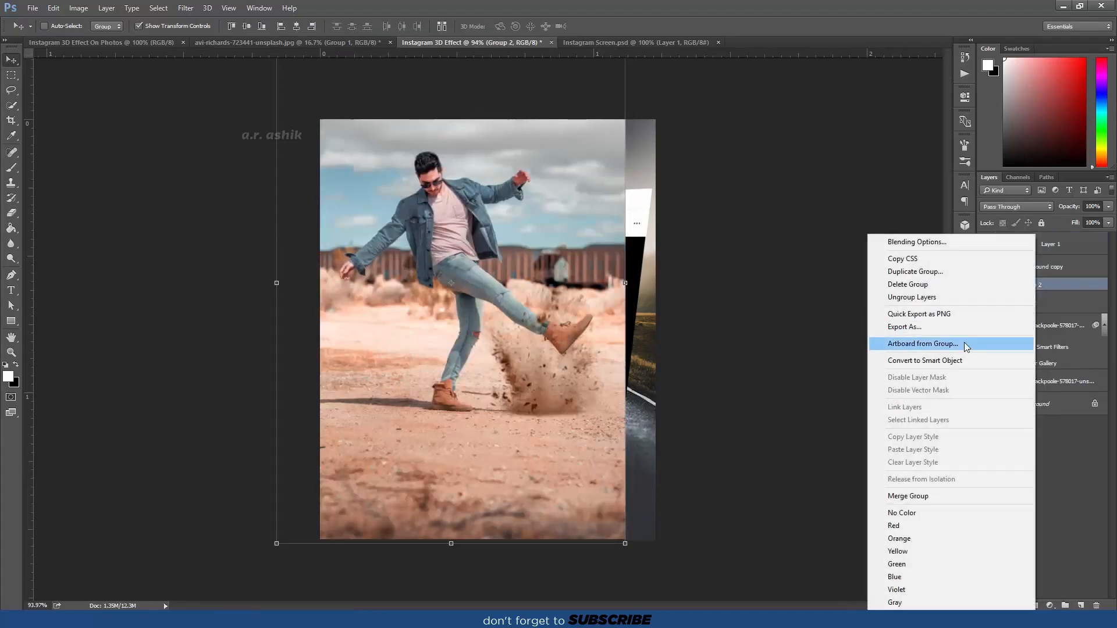
click(922, 297)
Place the Background copy layer between the Instagram frame and Rectangle 1, and clip it to Rectangle 1.
click(1041, 298)
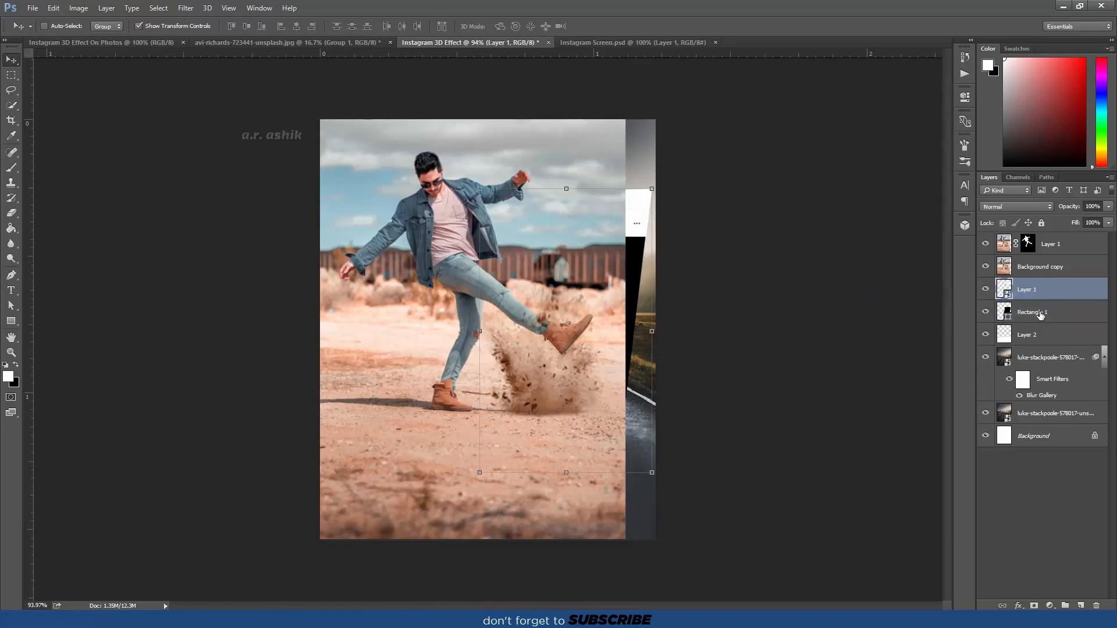
click(1041, 315)
drag(1045, 274, 1044, 302)
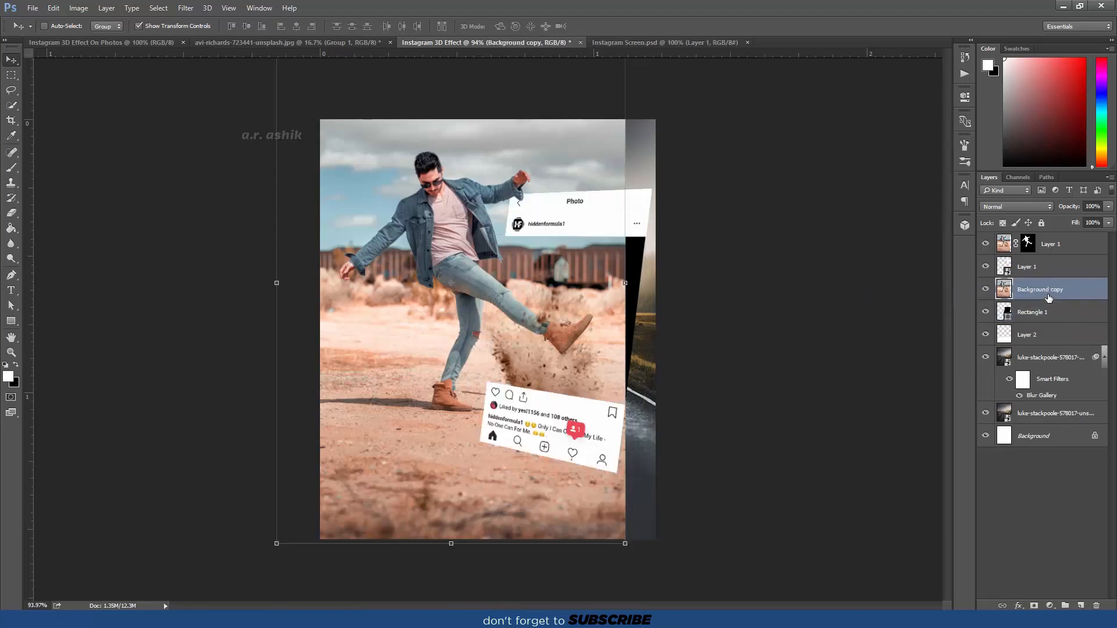
right_click(1046, 289)
click(991, 298)
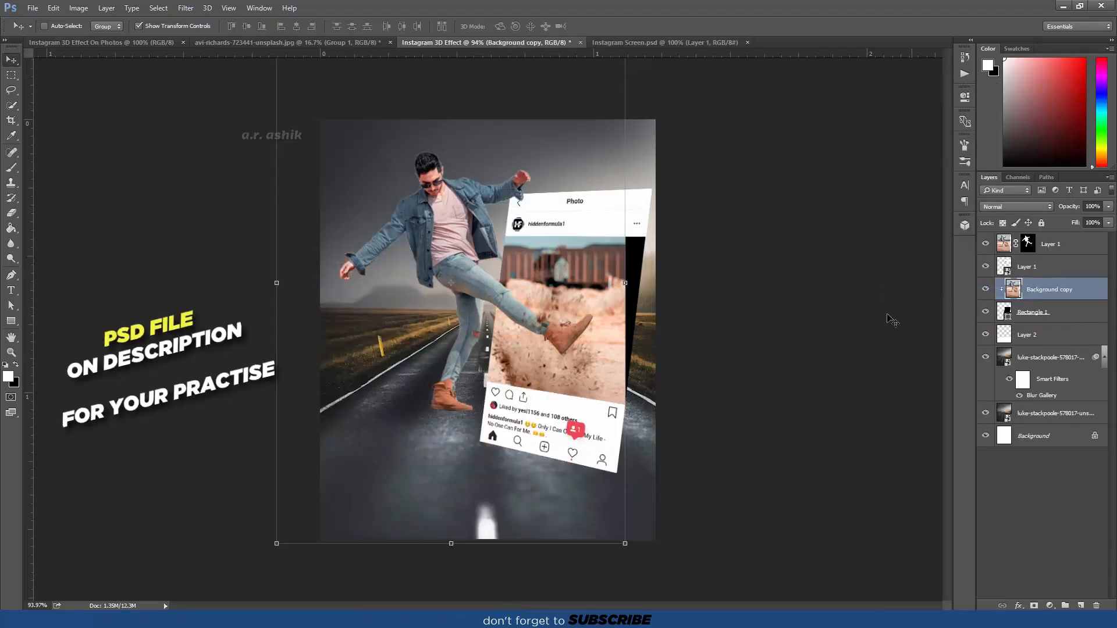
ctrl+click(1058, 249)
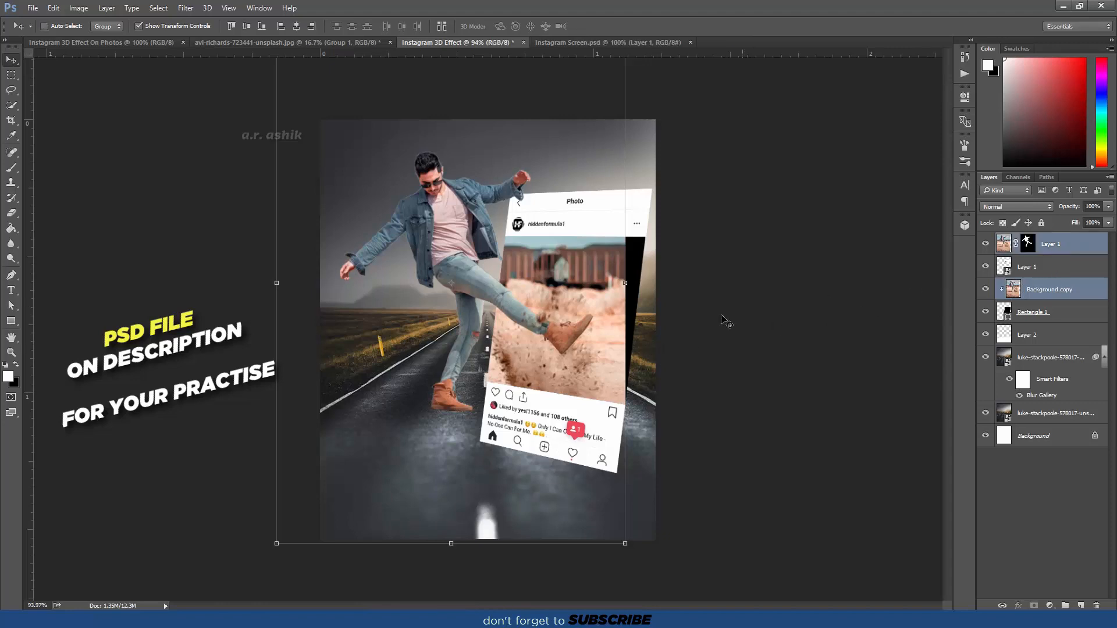
drag(599, 342, 612, 331)
key(ctrl+z)
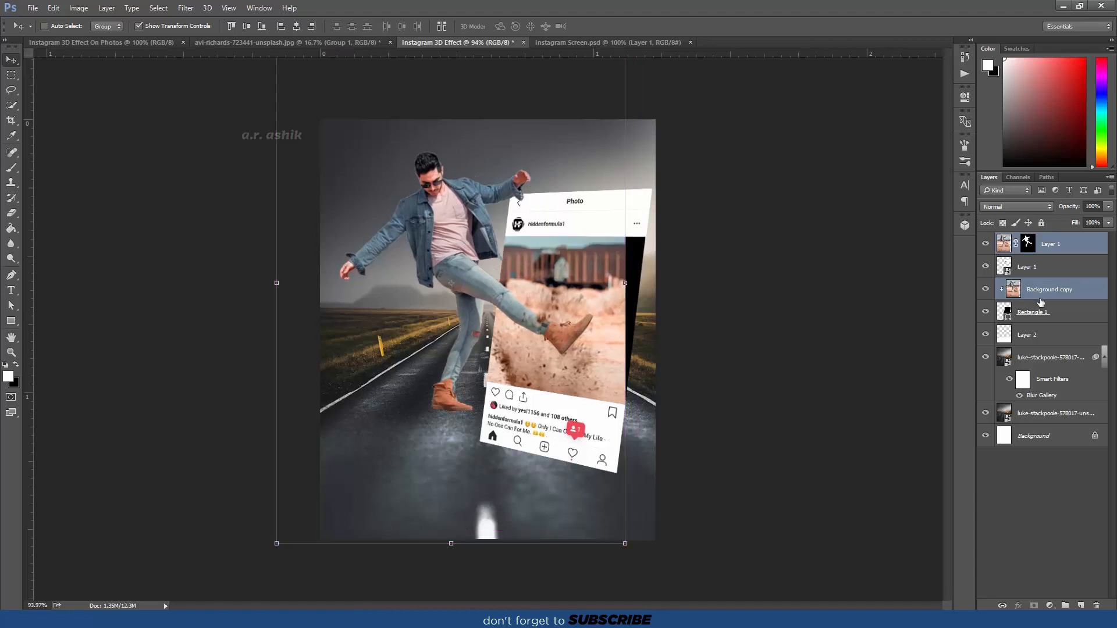
Move the Instagram frame and Rectangle 1 together slightly down and to the right.
click(1039, 273)
ctrl+click(1053, 314)
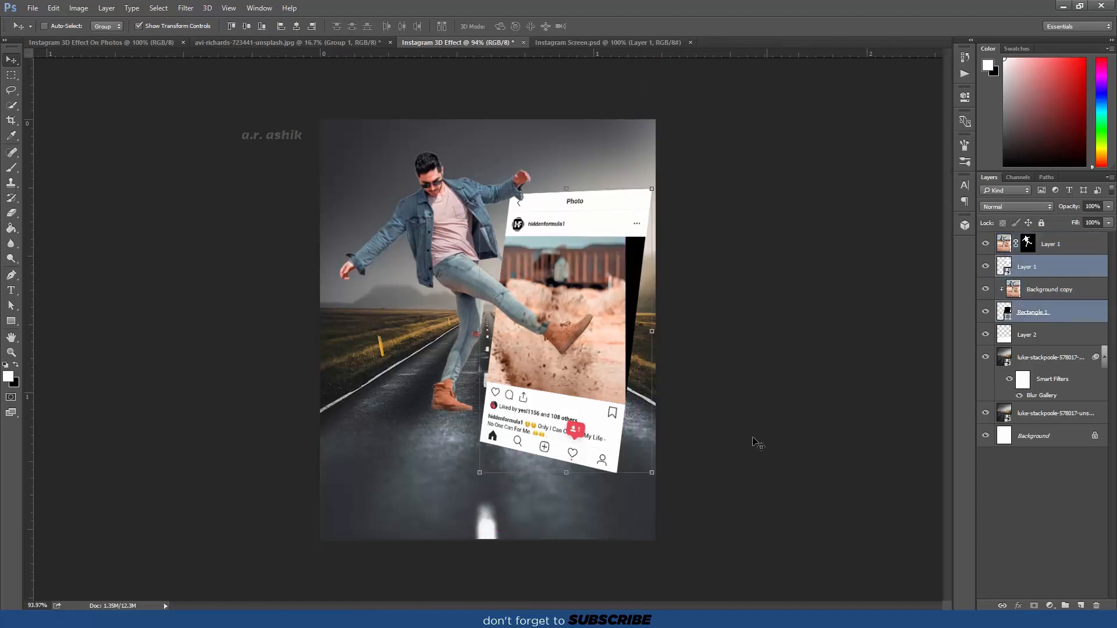
key(ctrl+t)
drag(665, 478, 668, 473)
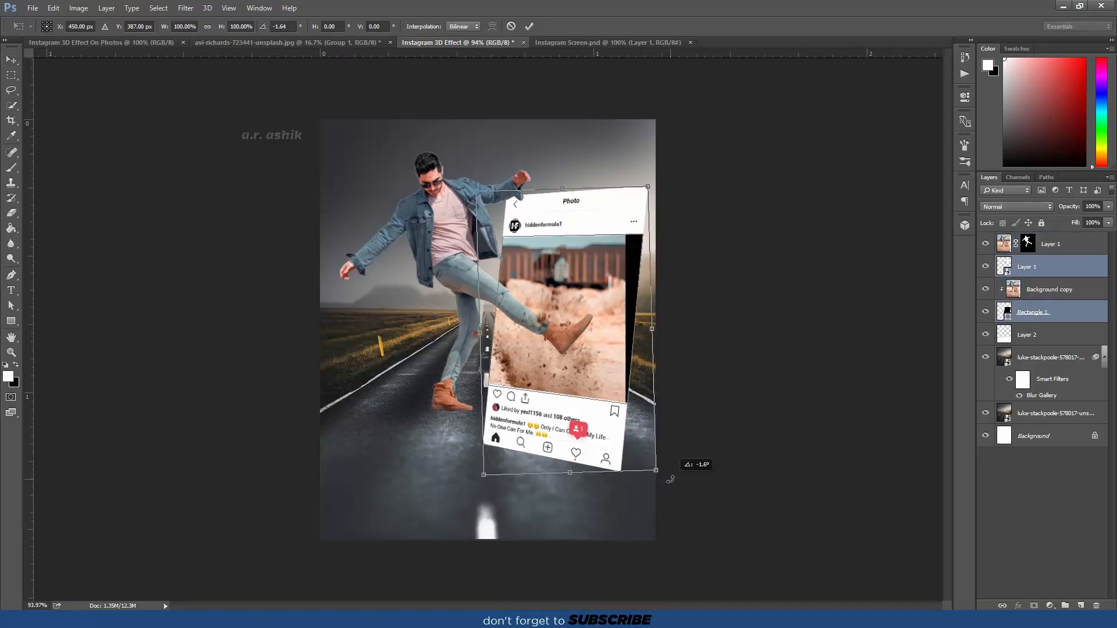
mouse_move(624, 430)
mouse_down()
mouse_move(612, 429)
mouse_move(624, 433)
mouse_up()
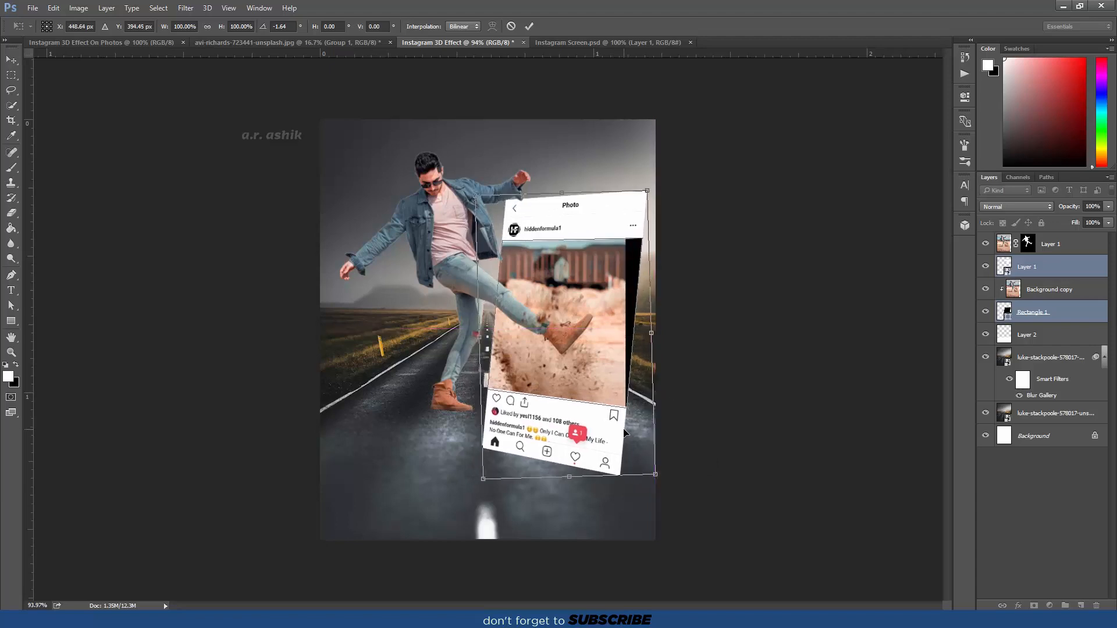
click(511, 26)
drag(611, 388, 614, 392)
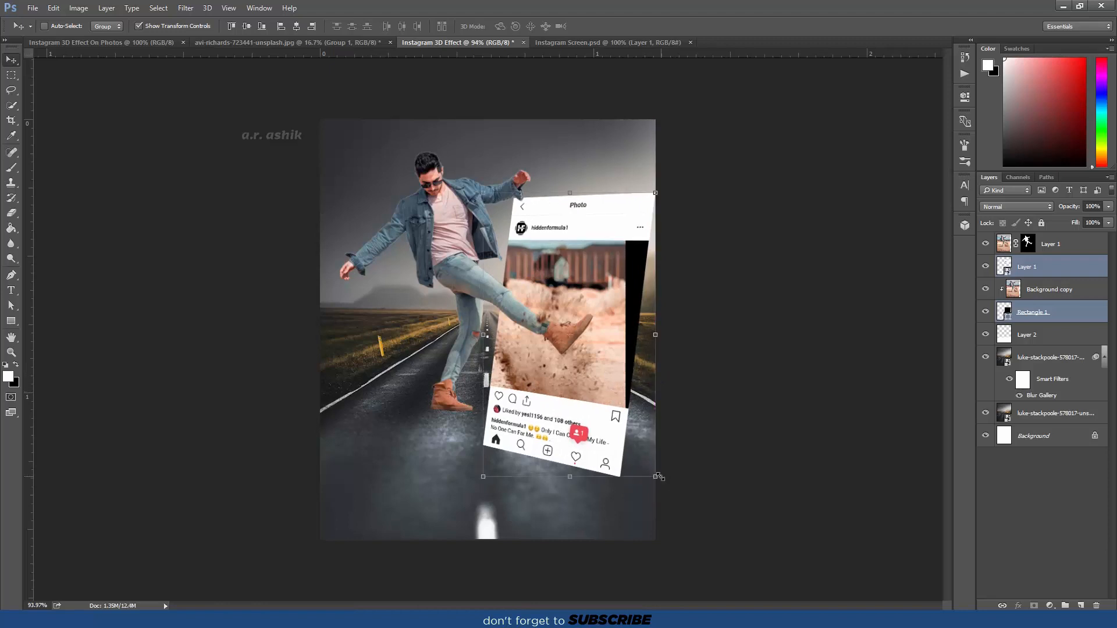
Move the man's cutout, Instagram frame, Background copy and Rectangle 1 together slightly up and to the left.
click(1058, 246)
shift+click(1052, 314)
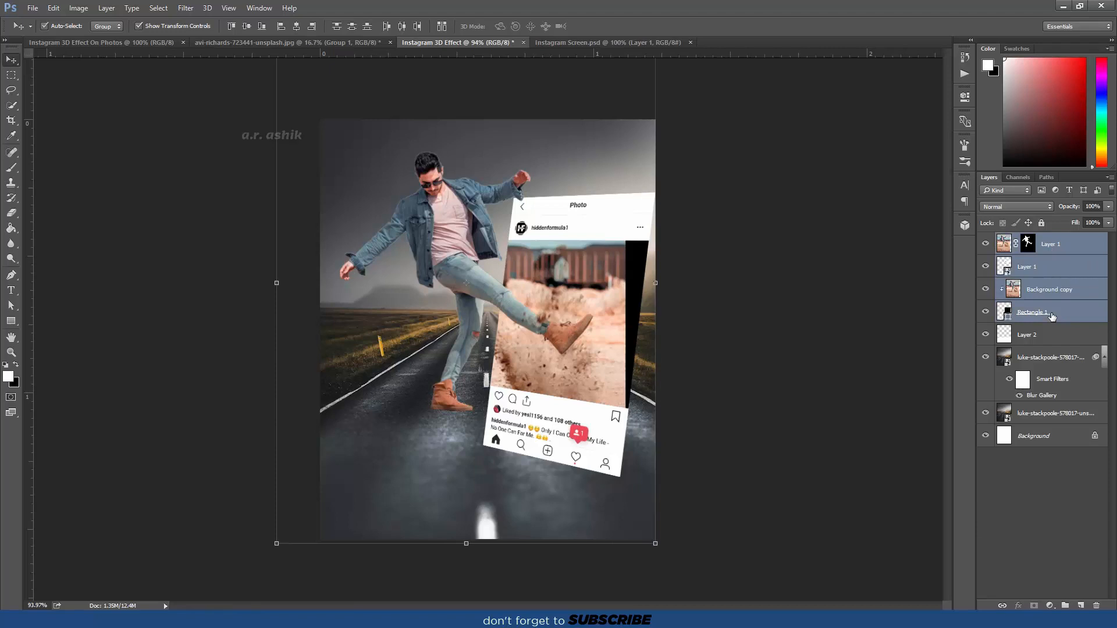
key(ctrl+t)
mouse_move(613, 389)
mouse_down()
mouse_move(605, 395)
mouse_move(604, 382)
mouse_up()
key(Return)
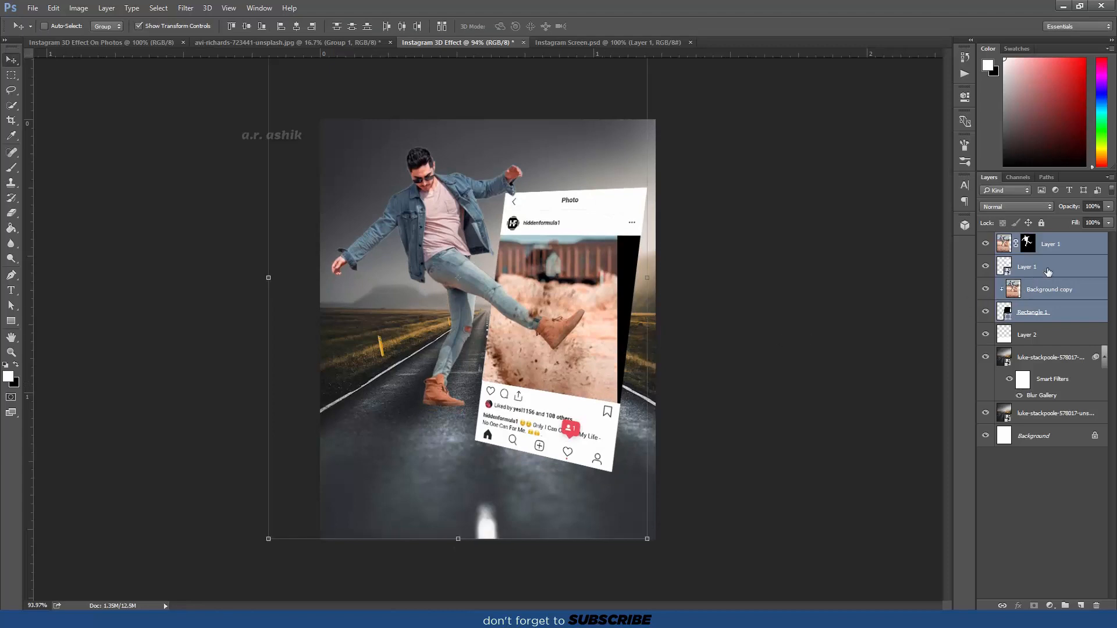
Duplicate the Background copy layer and place the duplicate beneath the original, clipped to Rectangle 1.
click(1048, 268)
click(1054, 291)
key(ctrl+j)
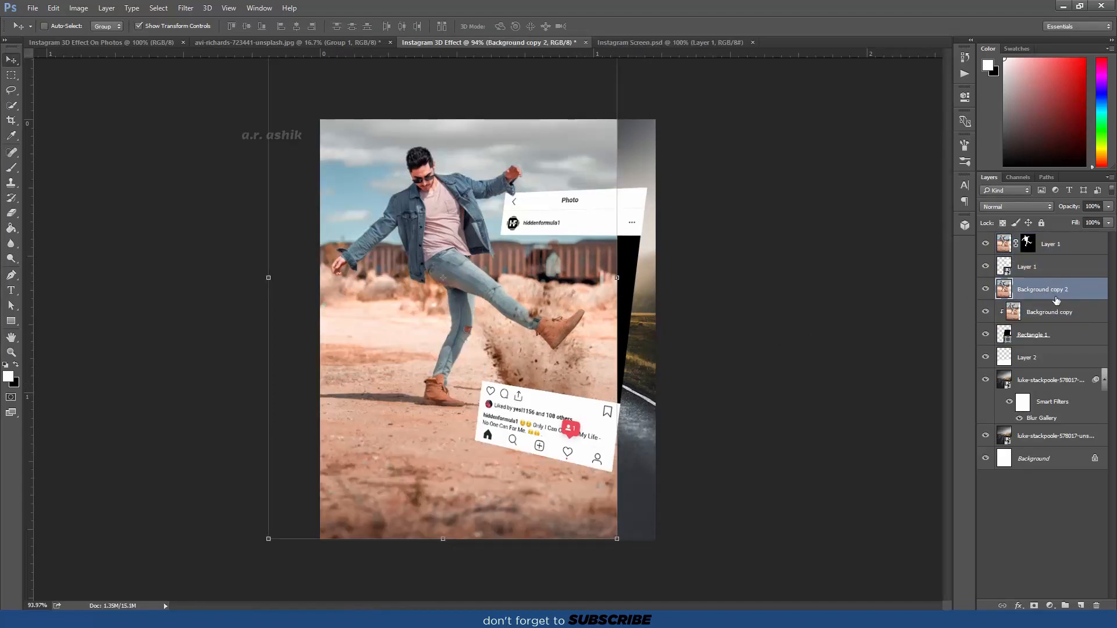
drag(1056, 300, 1053, 320)
Enlarge Background copy 2 to about 117% and position it to cover the black strip inside the Instagram frame.
key(ctrl+t)
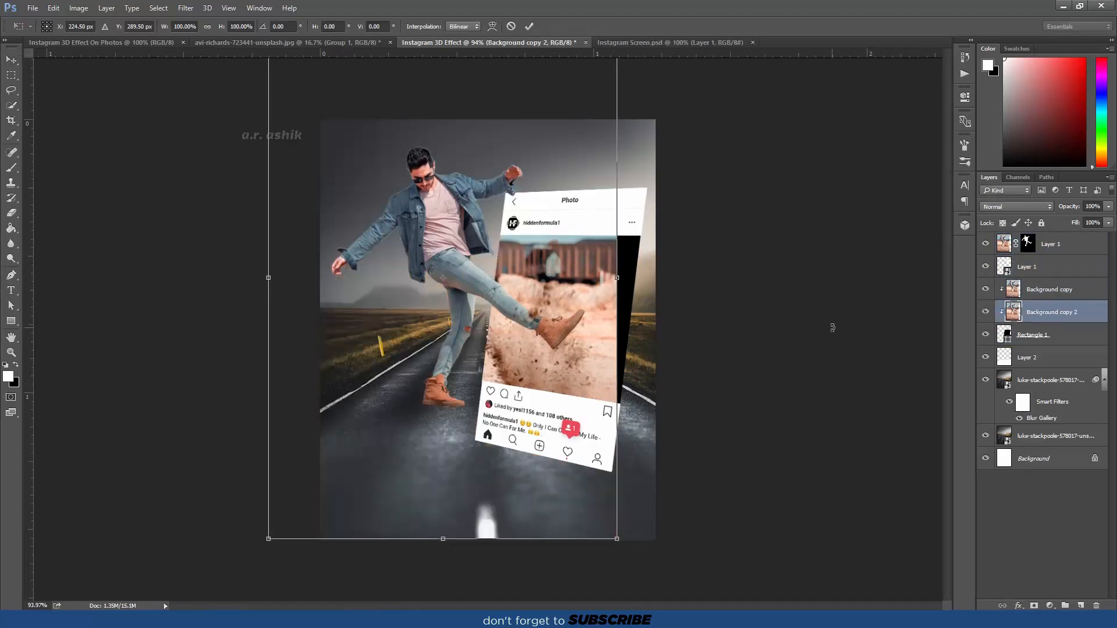
drag(579, 378, 602, 360)
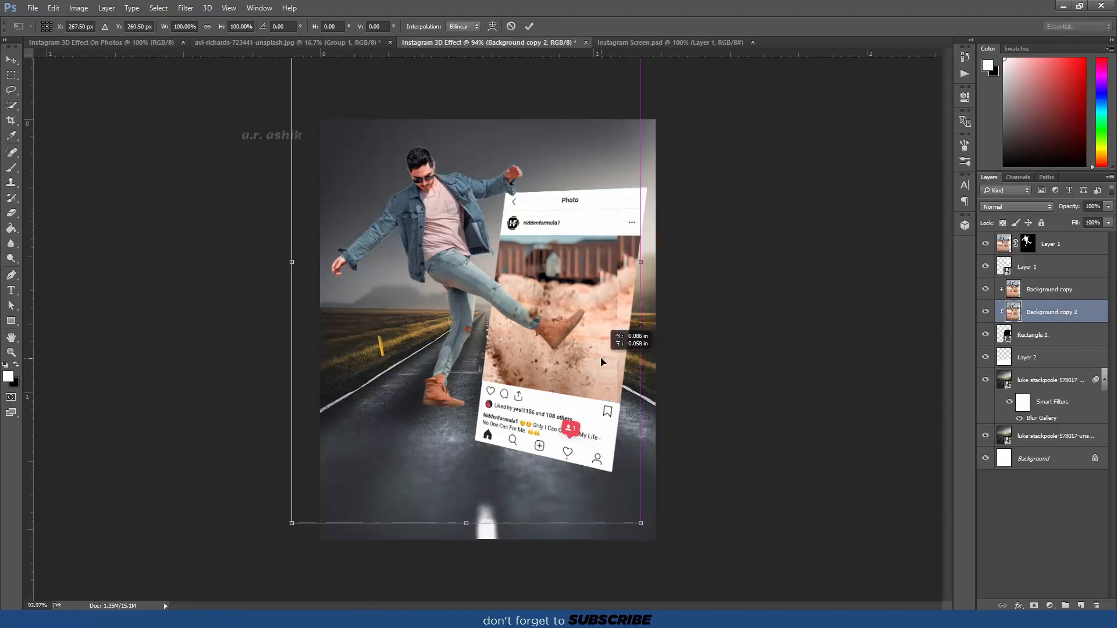
drag(640, 521, 671, 568)
drag(619, 453, 594, 472)
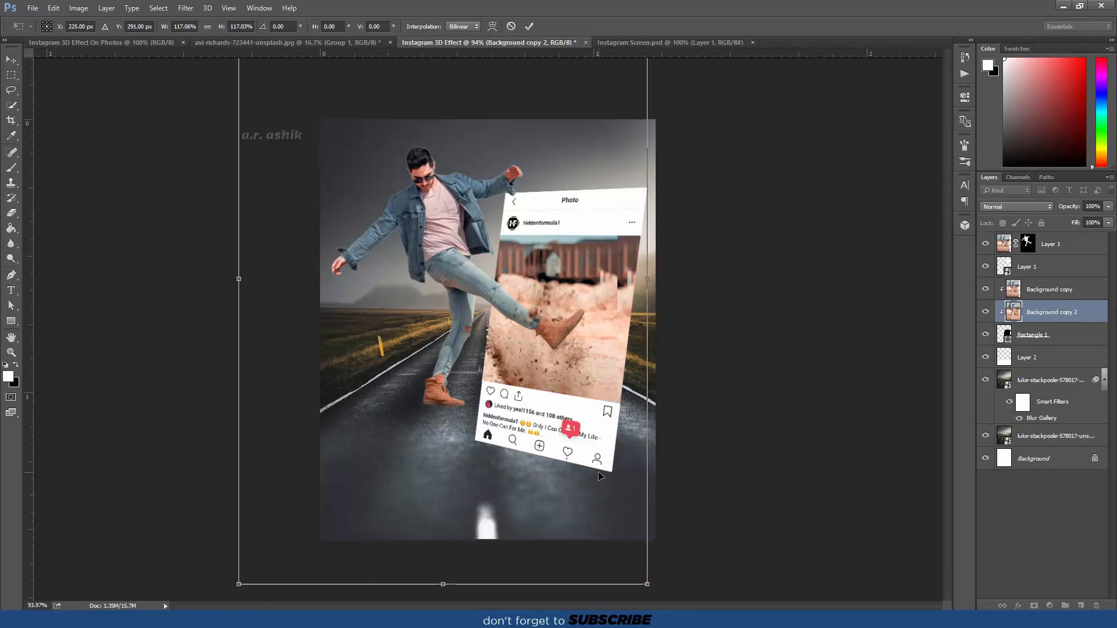
key(Return)
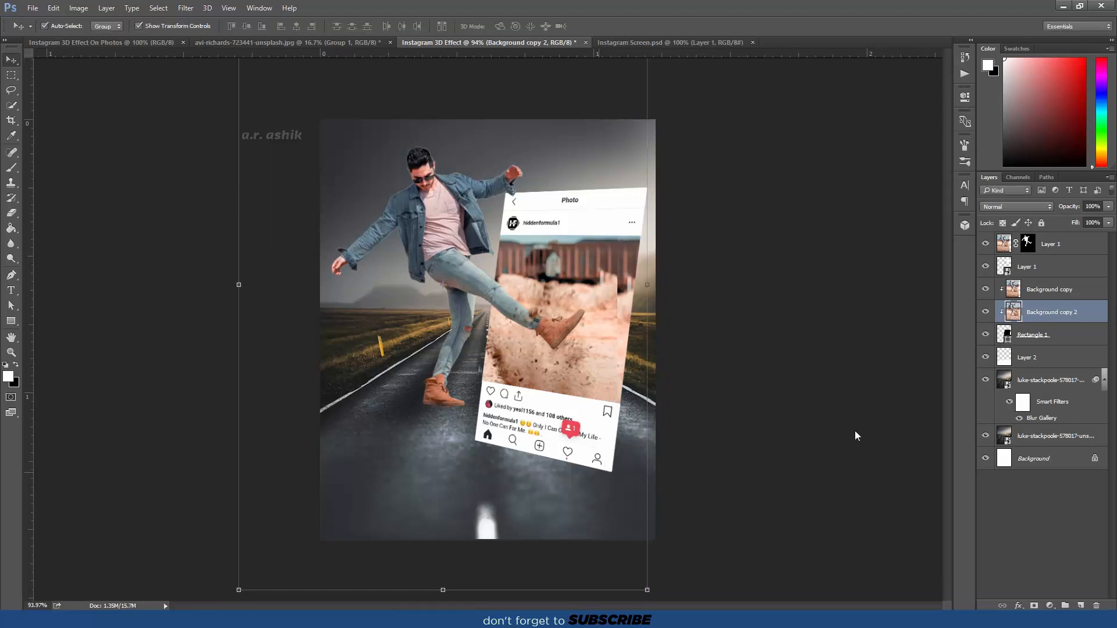
click(875, 474)
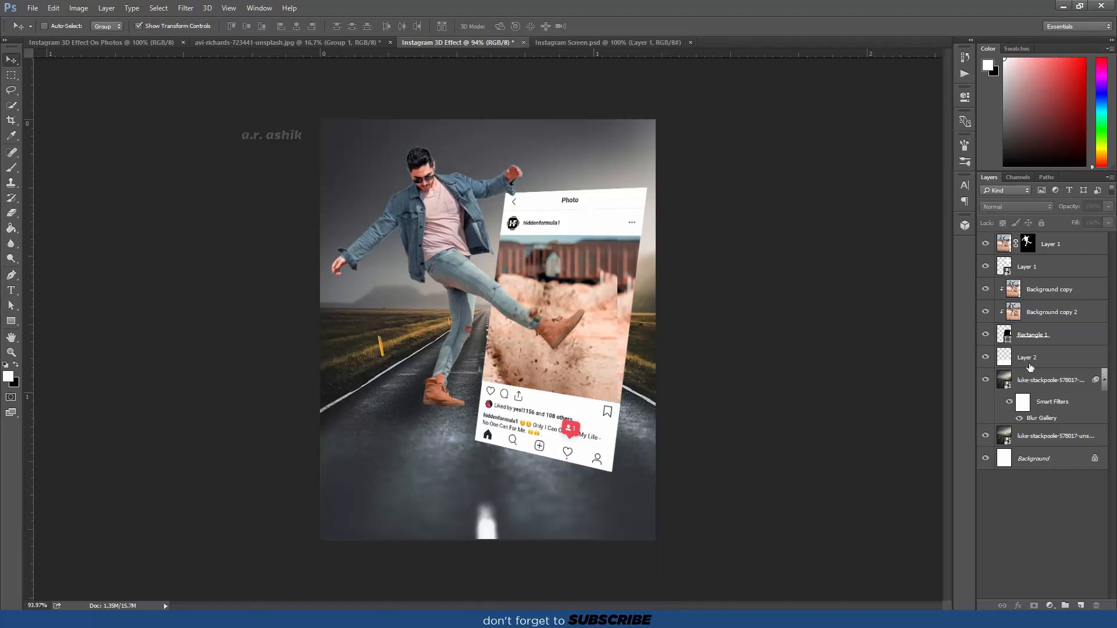
Rotate the Instagram frame and Rectangle 1 together slightly counterclockwise.
click(1044, 248)
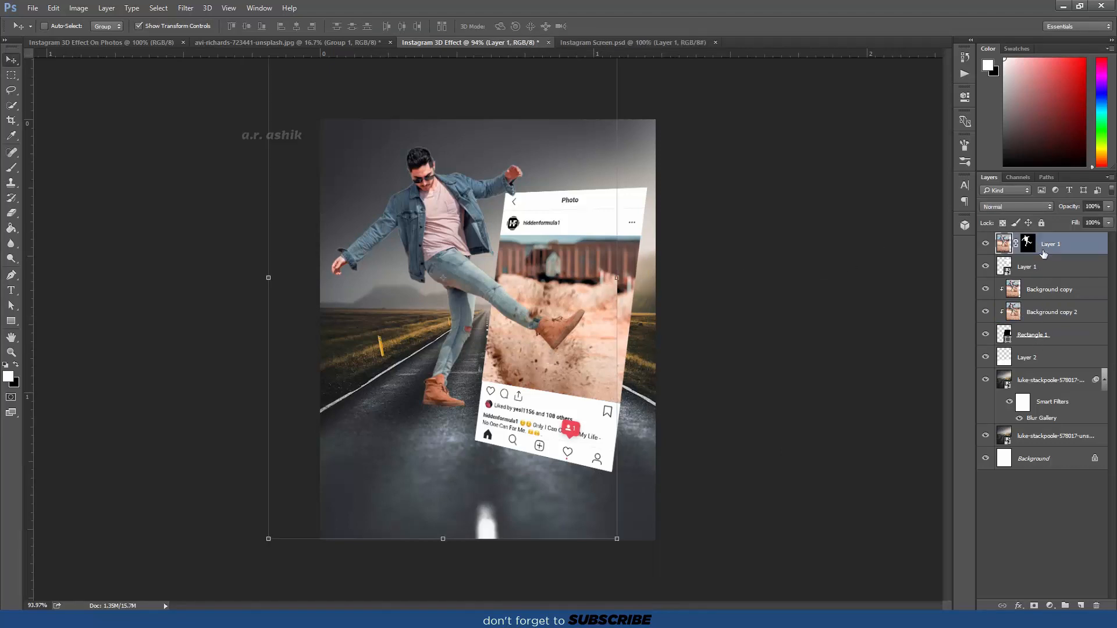
click(1044, 273)
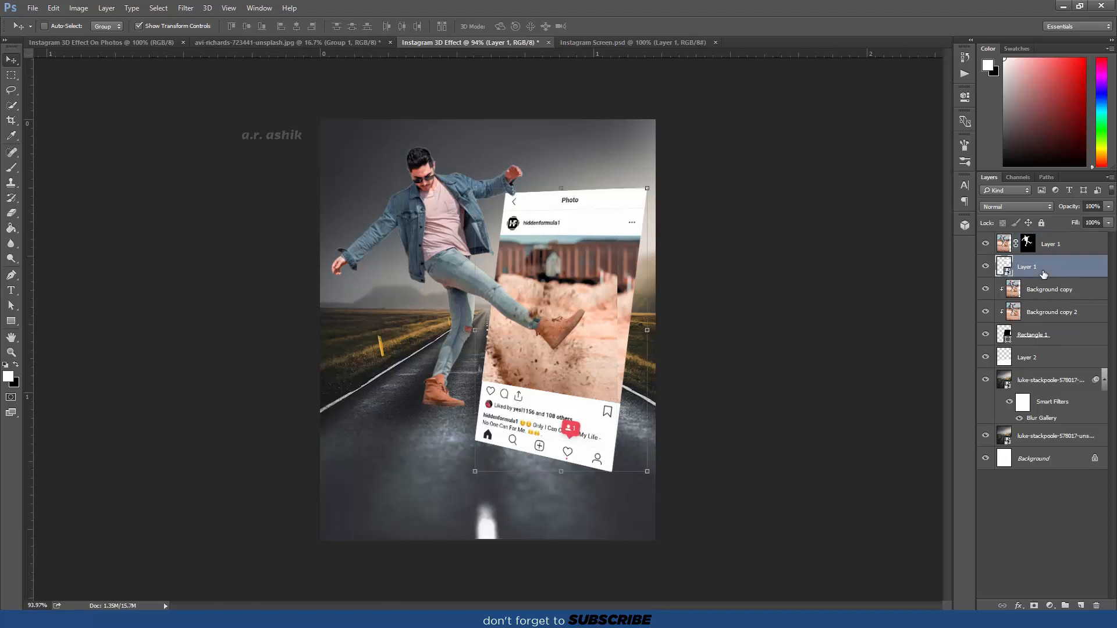
ctrl+click(1045, 337)
key(ctrl+t)
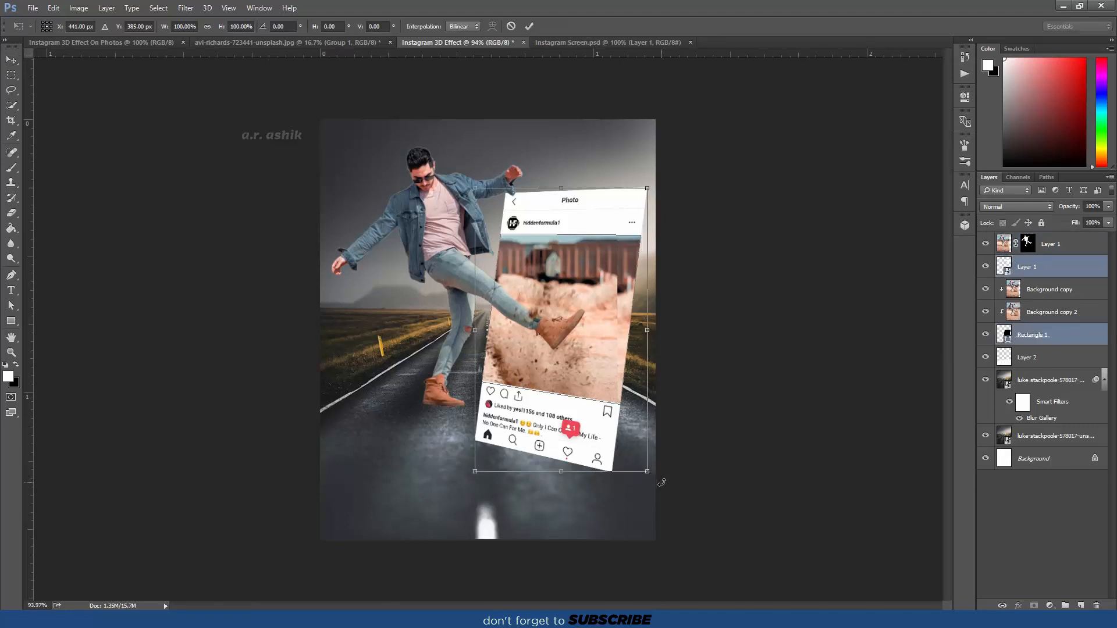
drag(661, 482, 663, 474)
key(Return)
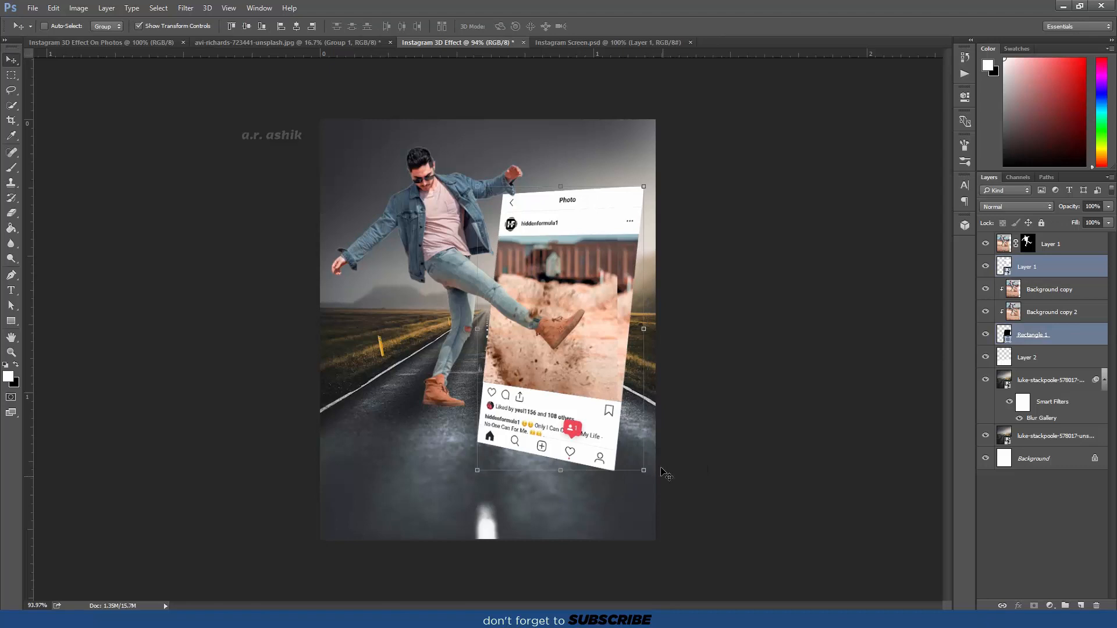
Draw a vertical rectangle about 25 × 539 px along the right side of the Instagram frame and fill it with black (000000).
click(10, 321)
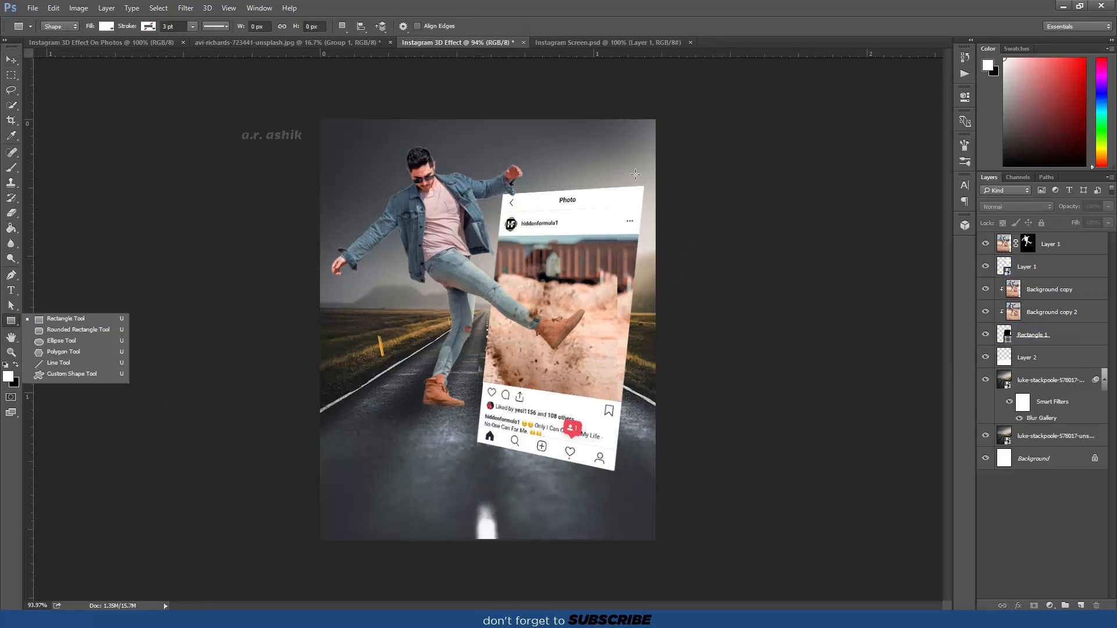
drag(633, 185, 646, 481)
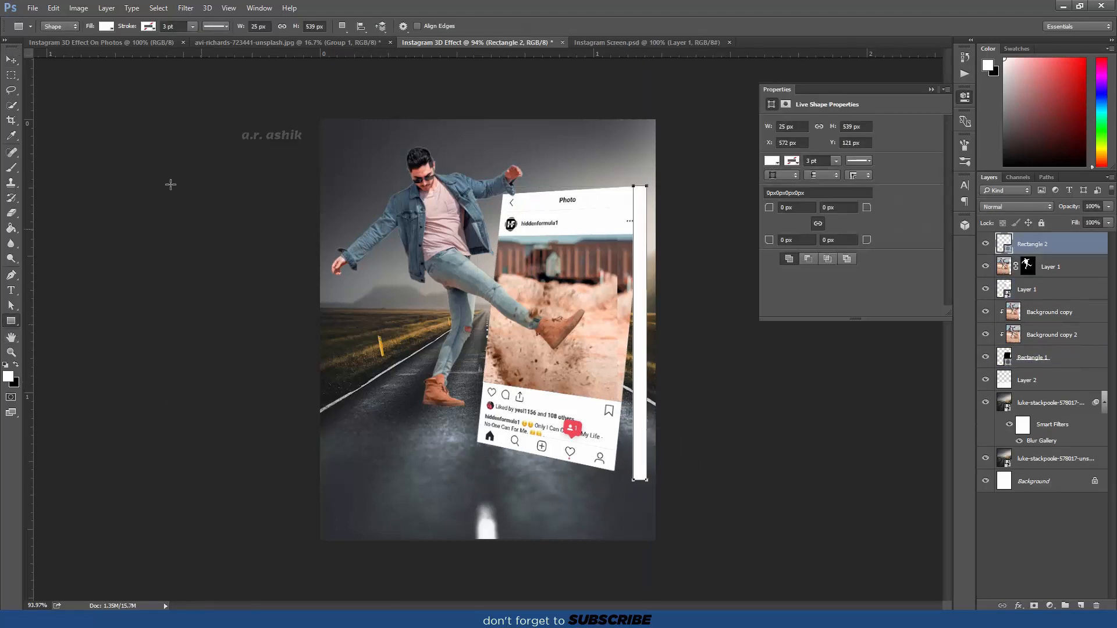
click(15, 62)
key(ctrl+1)
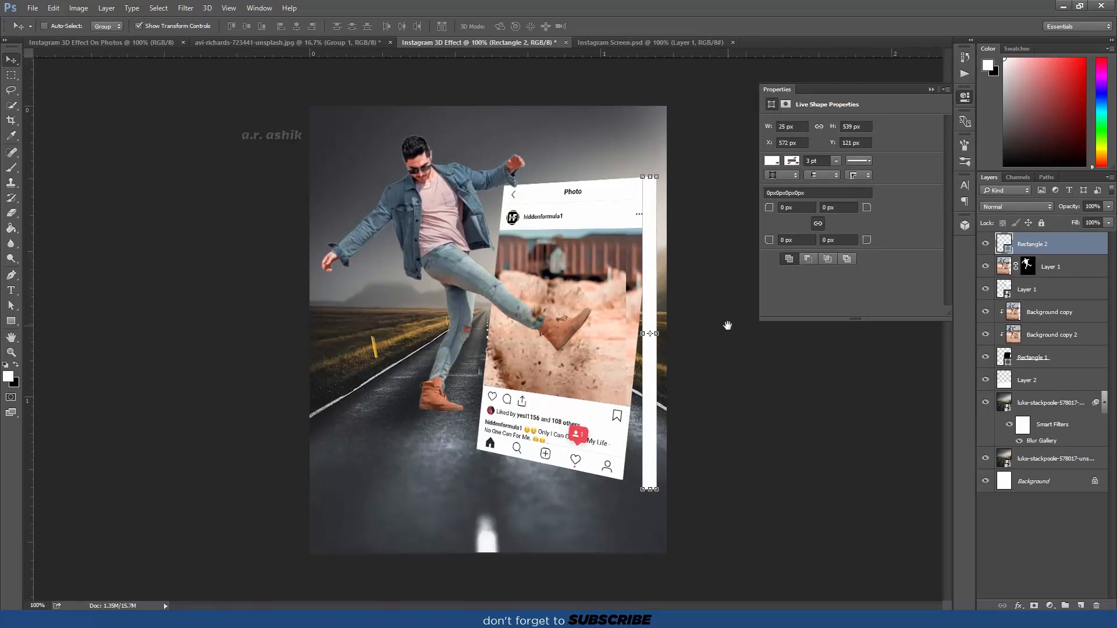
double_click(1006, 249)
drag(822, 276, 668, 398)
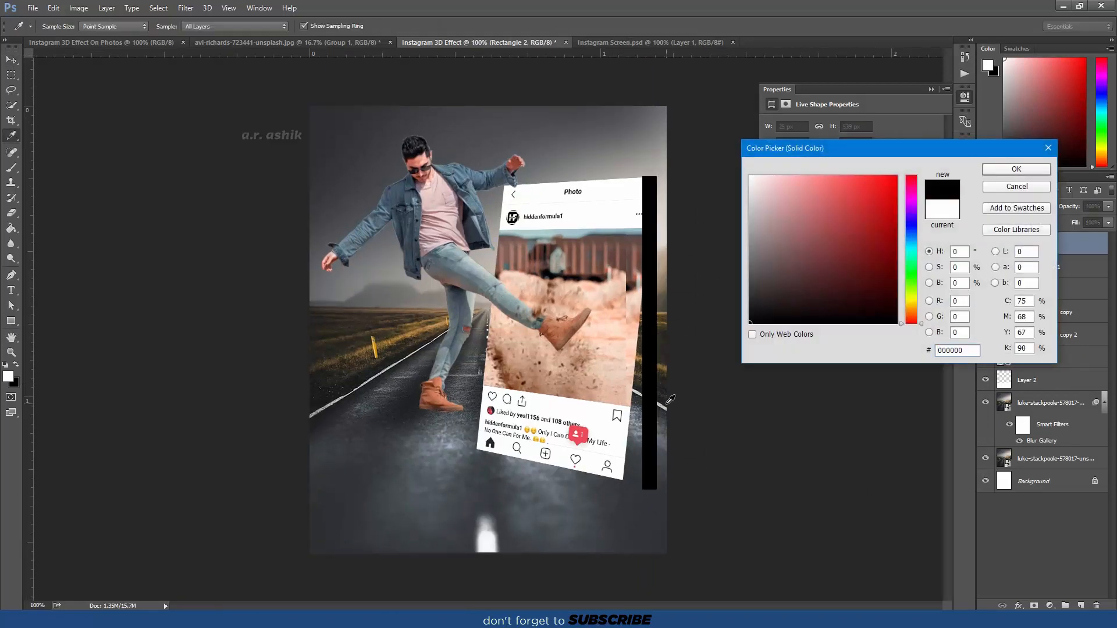
key(Return)
Move the lower corner points of Rectangle 2 so its bottom edge starts at the Instagram frame's lower-right corner.
click(10, 306)
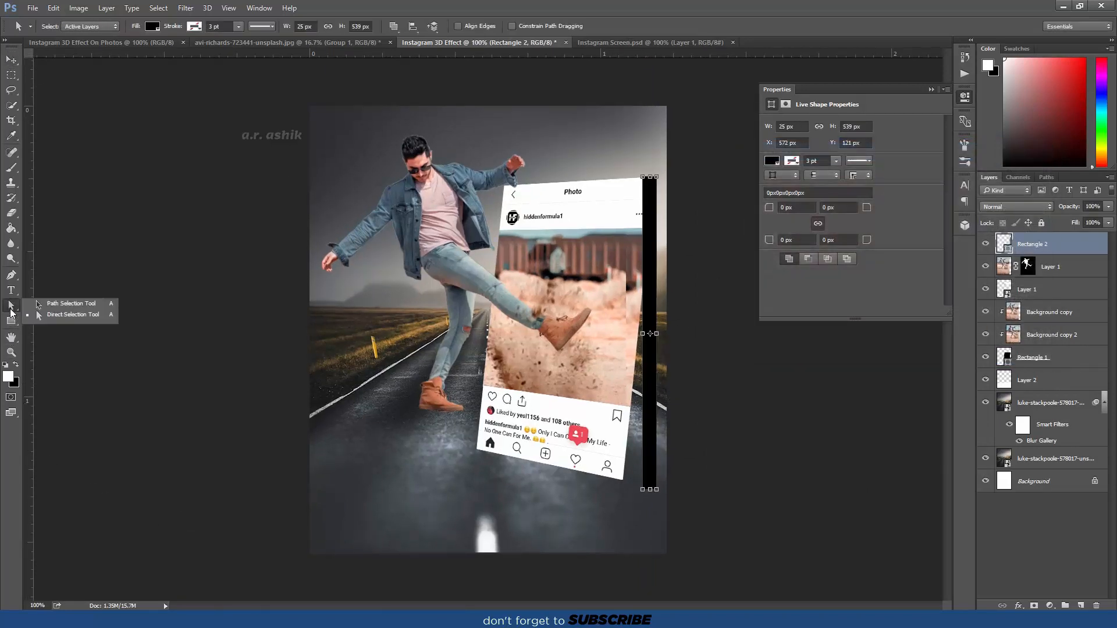
key(ctrl+plus)
key(ctrl+plus)
click(764, 605)
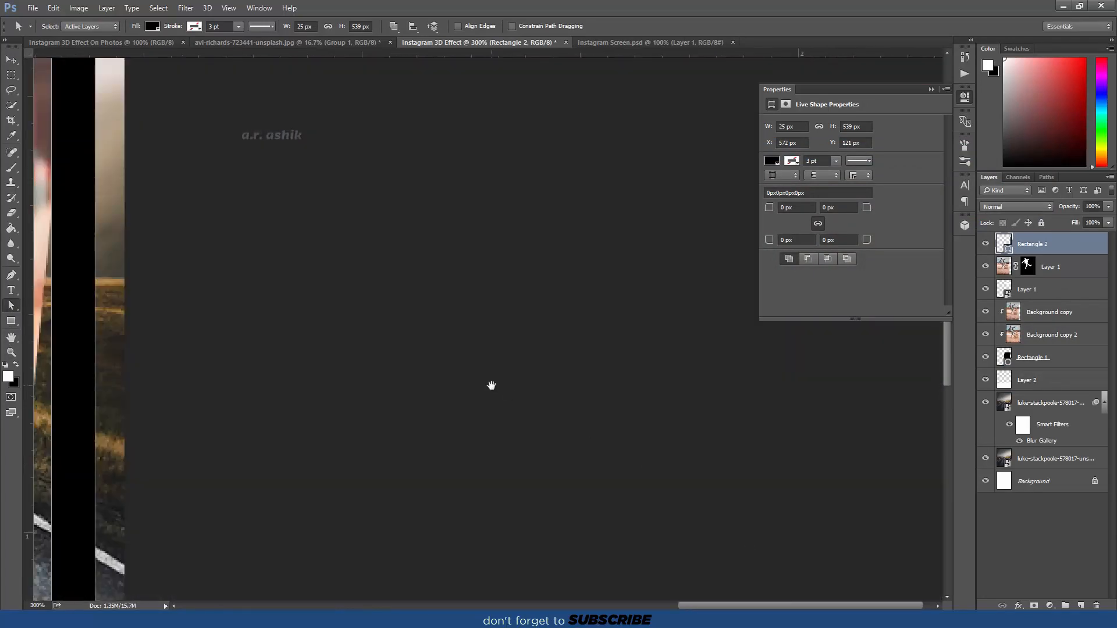
drag(177, 384, 578, 182)
drag(518, 335, 688, 148)
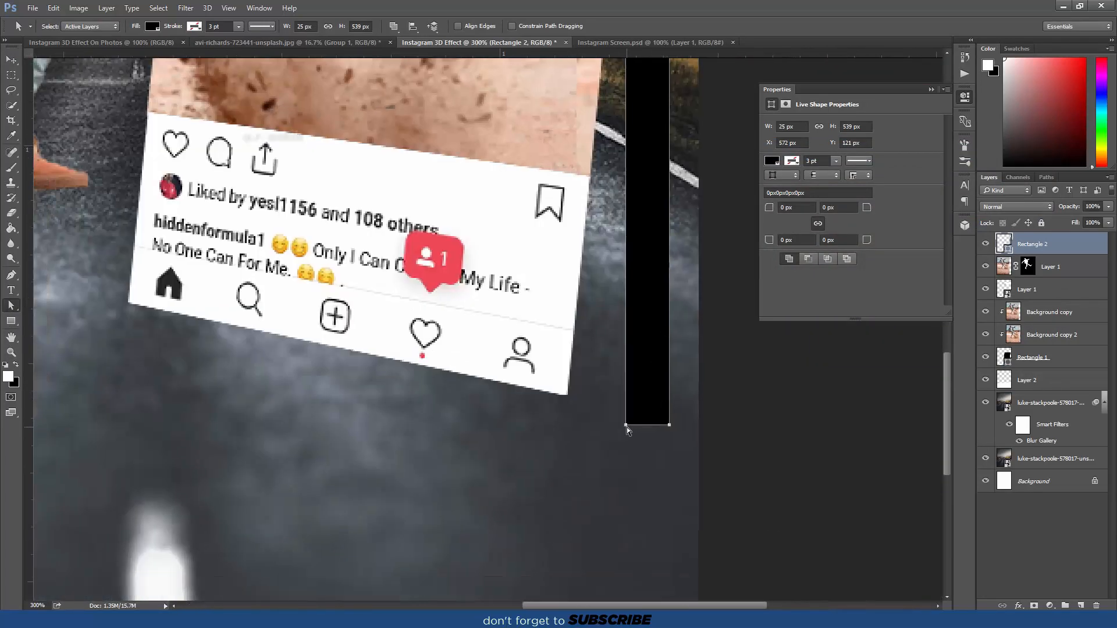
drag(627, 426, 599, 407)
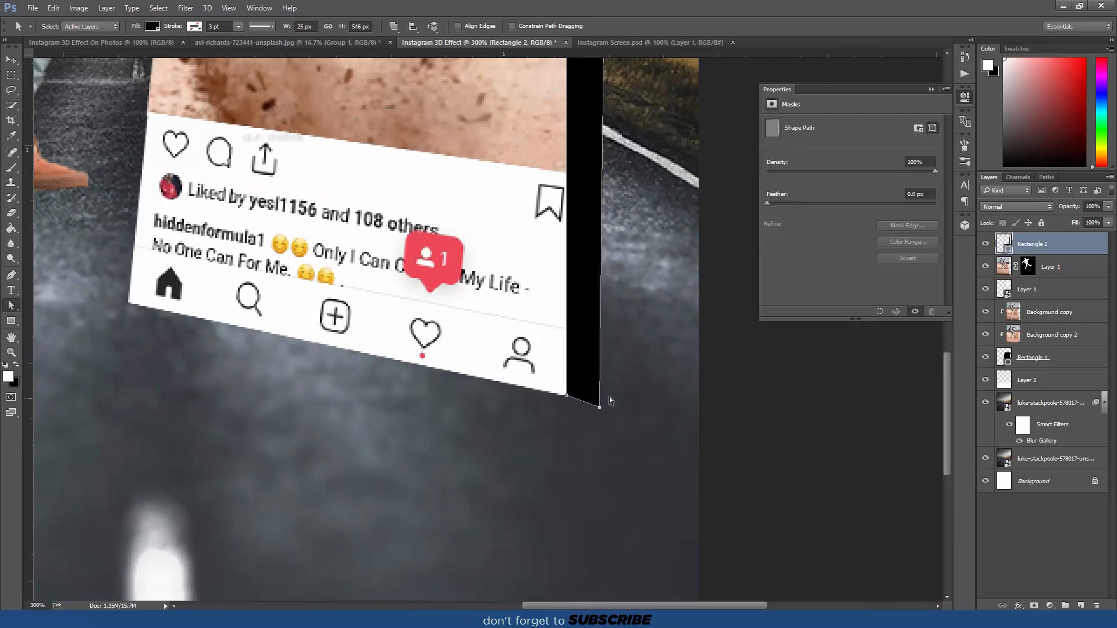
Move the upper corner points of Rectangle 2 to form a narrow slanted side edge from the frame's upper-right corner.
scroll(623, 384, up, 15)
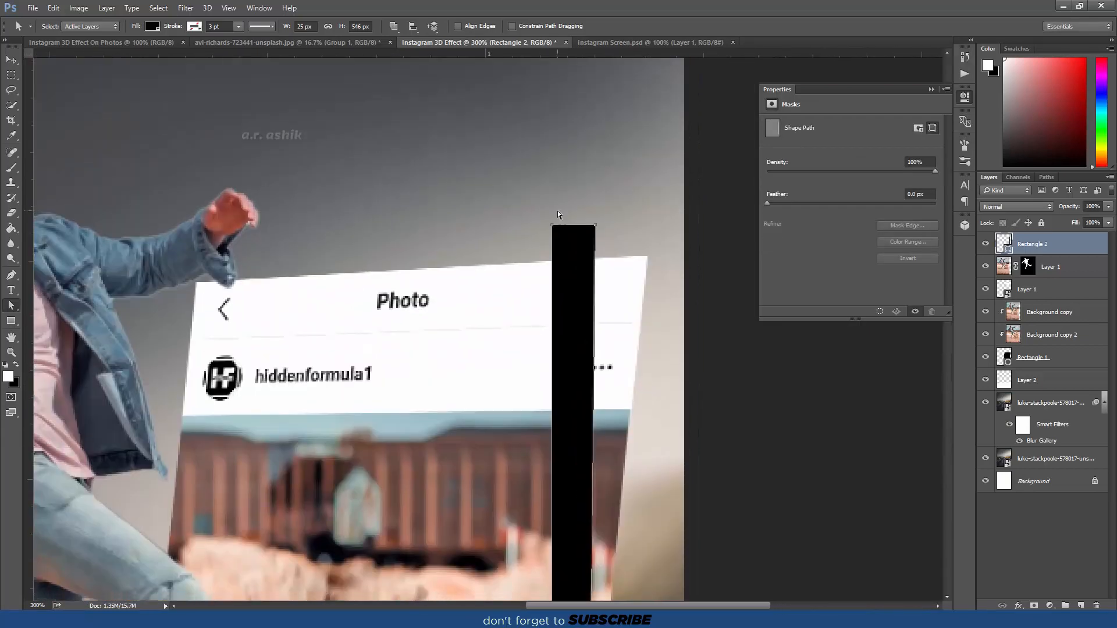
drag(595, 225, 692, 259)
drag(554, 229, 648, 256)
click(767, 303)
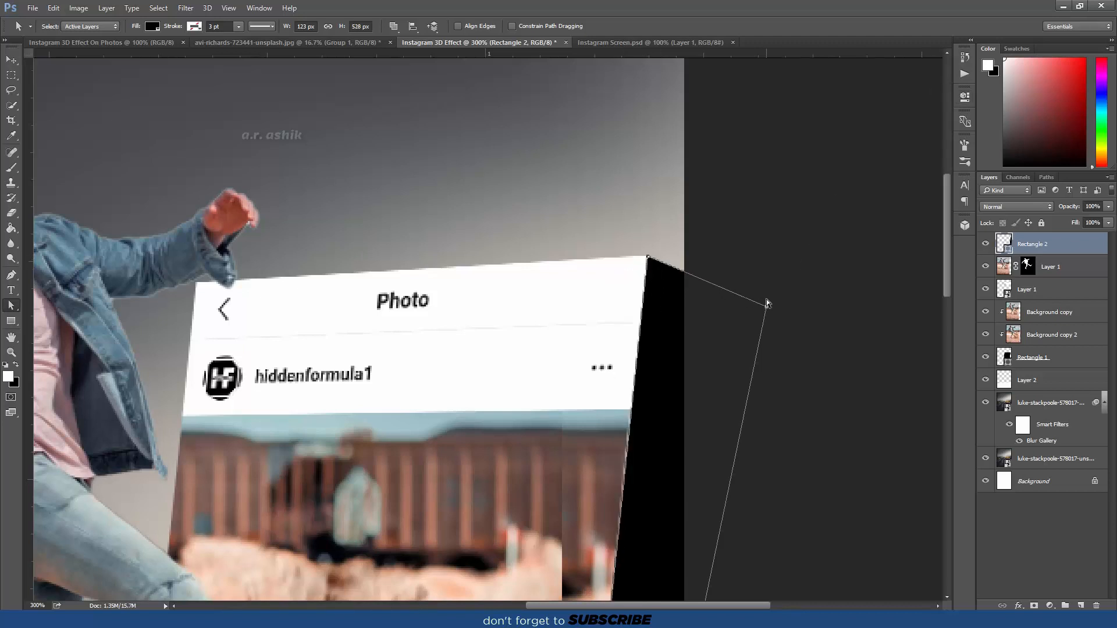
drag(766, 307, 665, 264)
Pull the outer lower corner of Rectangle 2 slightly inward to narrow the frame's side edge, and deselect the layer.
drag(714, 437, 660, 169)
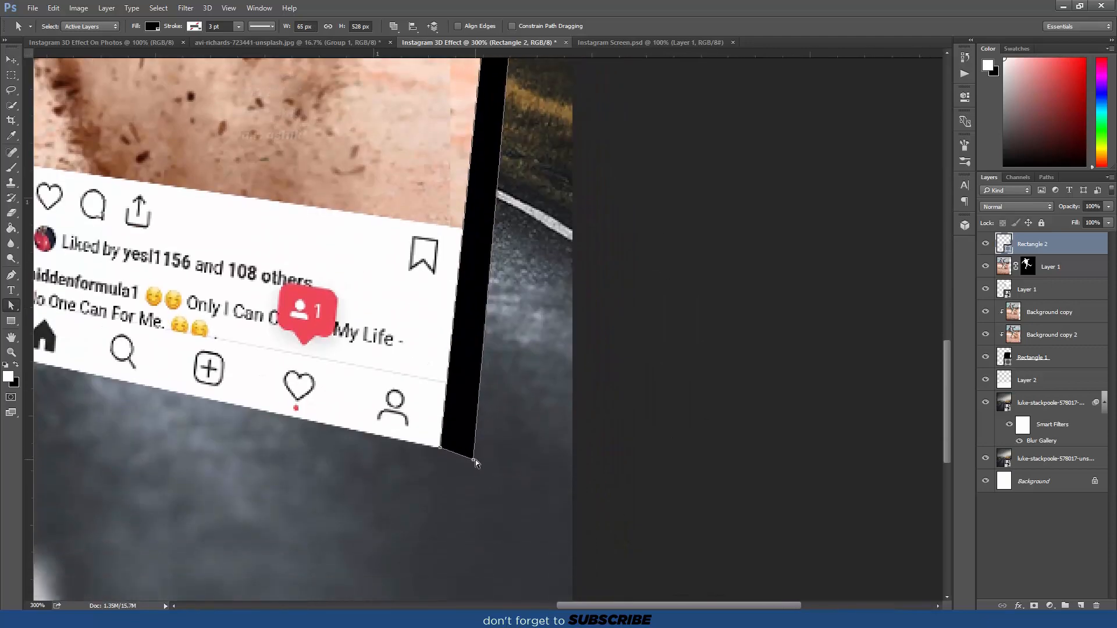
drag(475, 460, 463, 456)
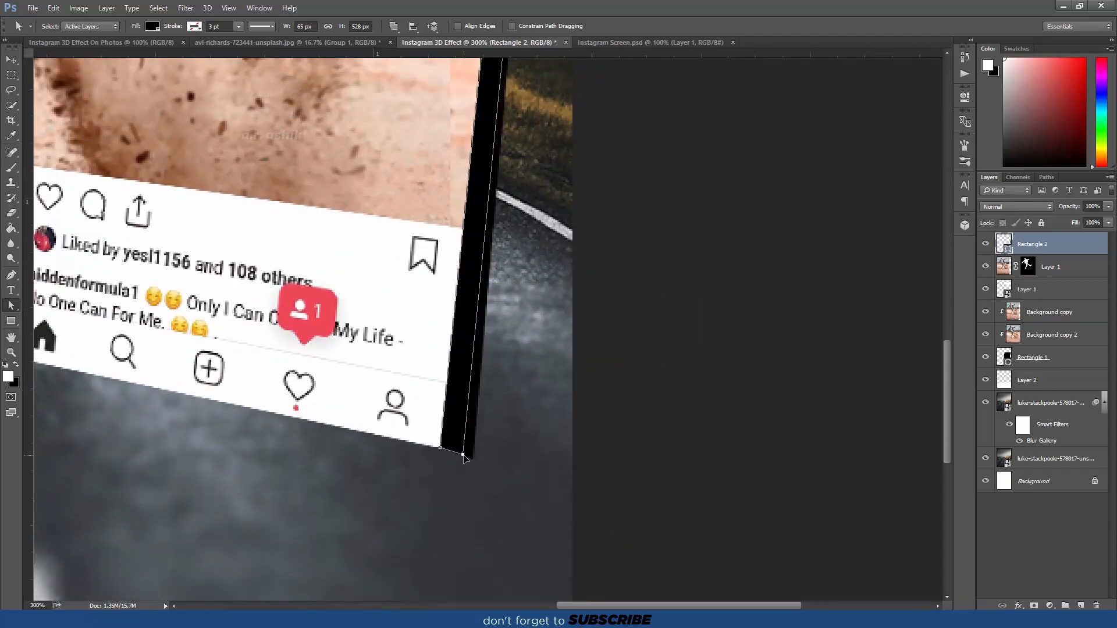
drag(572, 326, 570, 602)
drag(546, 361, 532, 442)
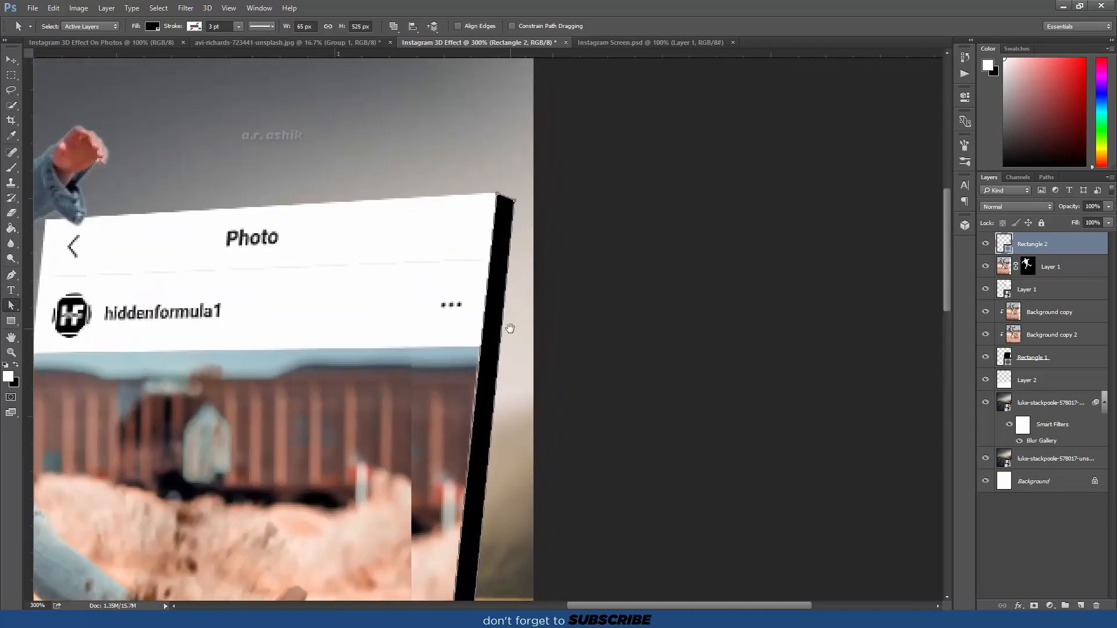
click(1000, 546)
key(ctrl+1)
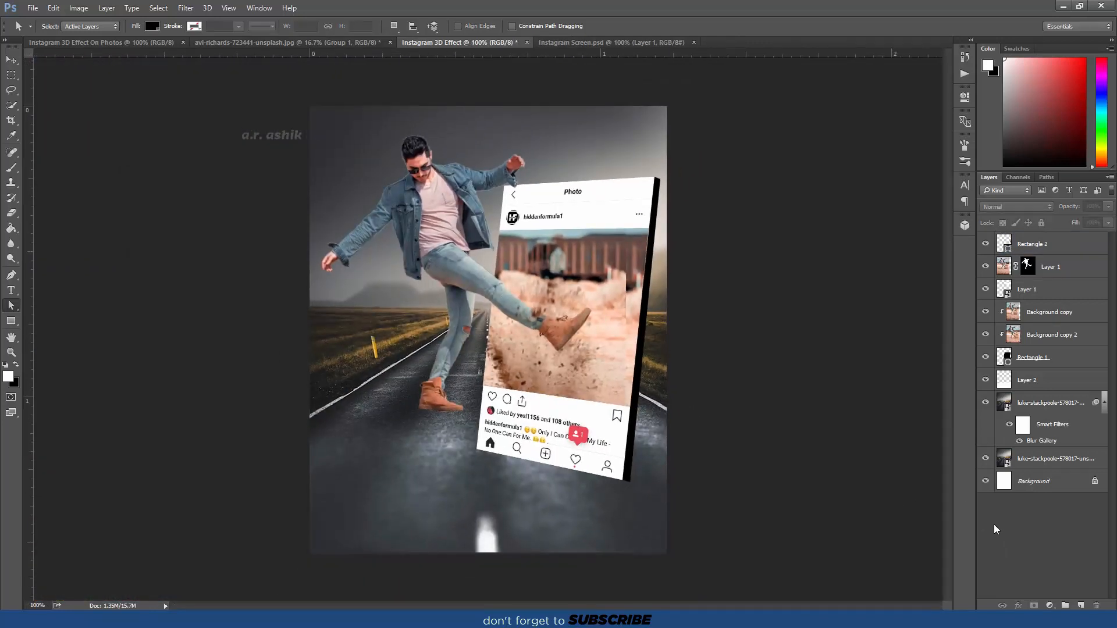
Stamp all visible layers into a new layer, then place Rectangle 2 beneath Rectangle 1 with the stamped layer directly above it.
key(ctrl+alt+shift+e)
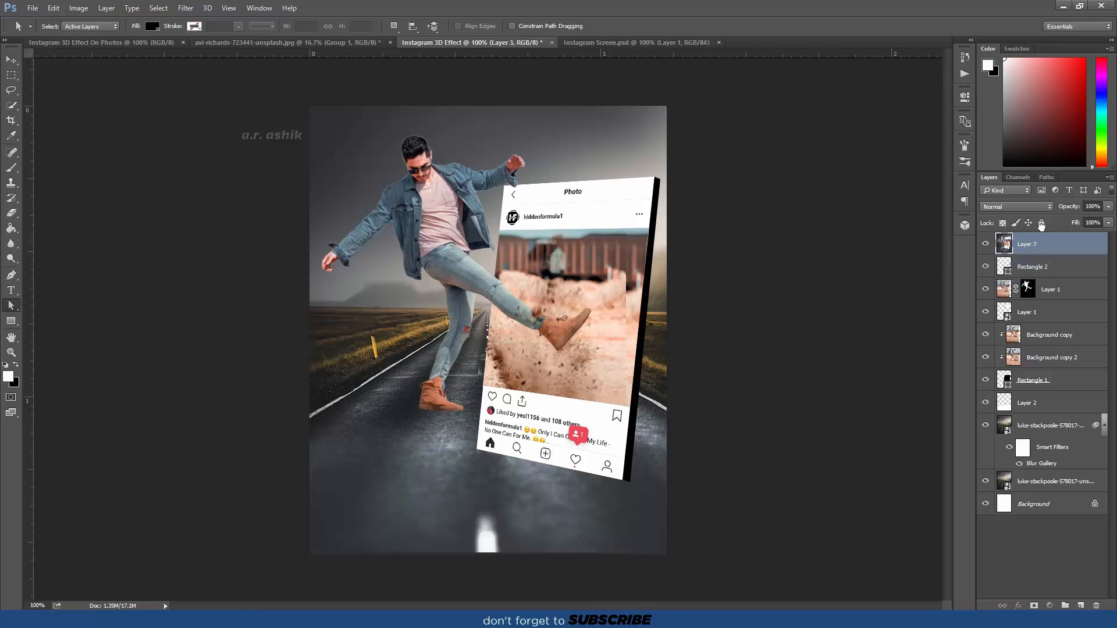
drag(1041, 262, 1038, 399)
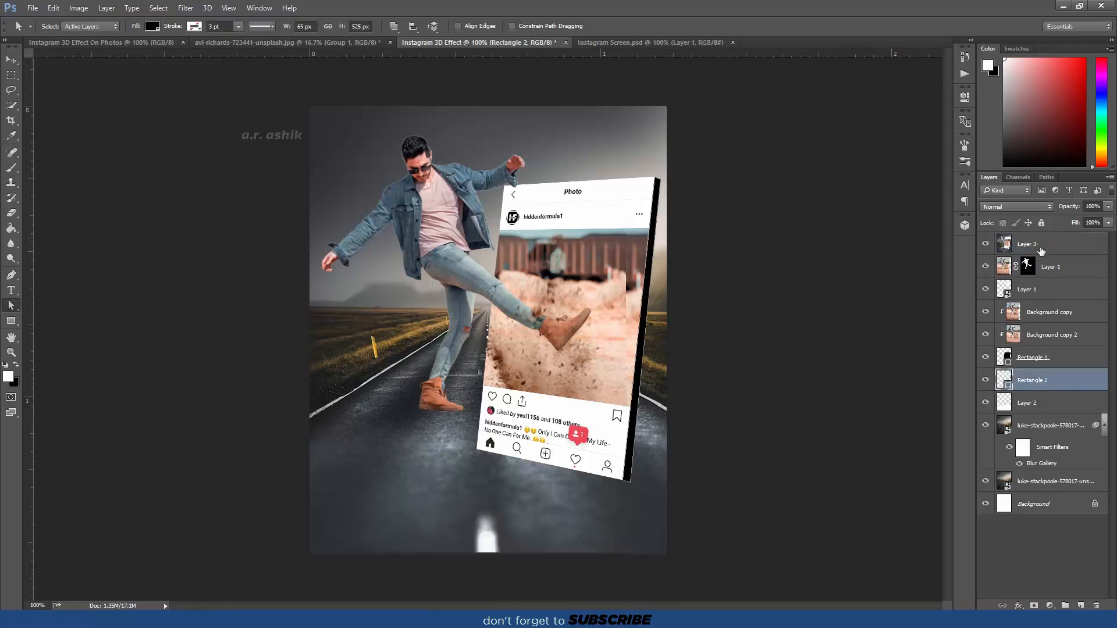
drag(1041, 250, 1038, 373)
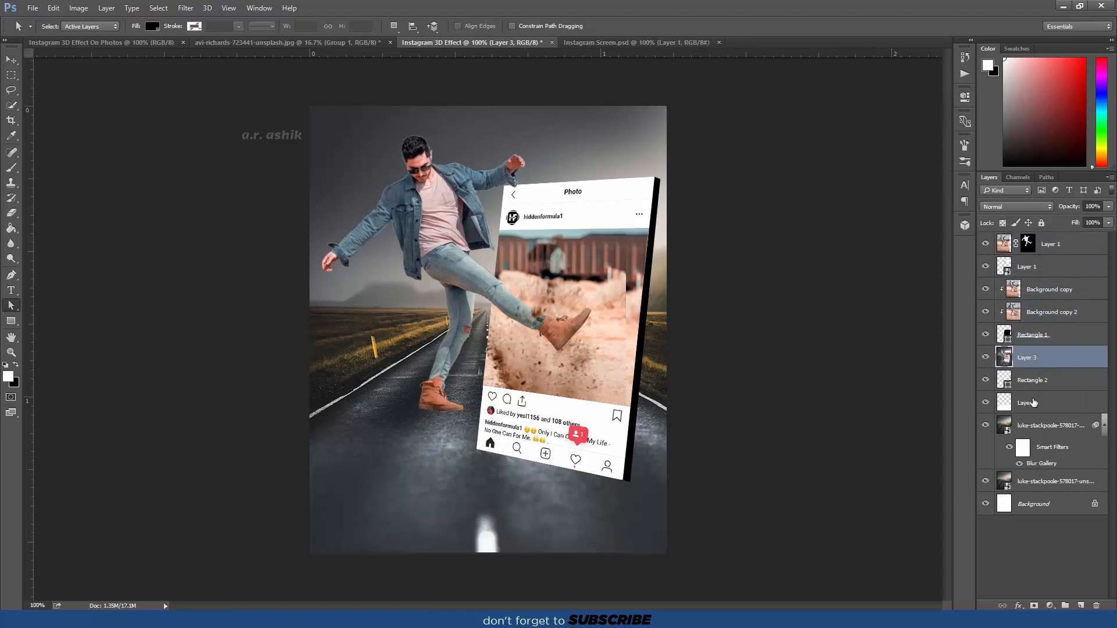
click(985, 403)
click(985, 244)
click(985, 357)
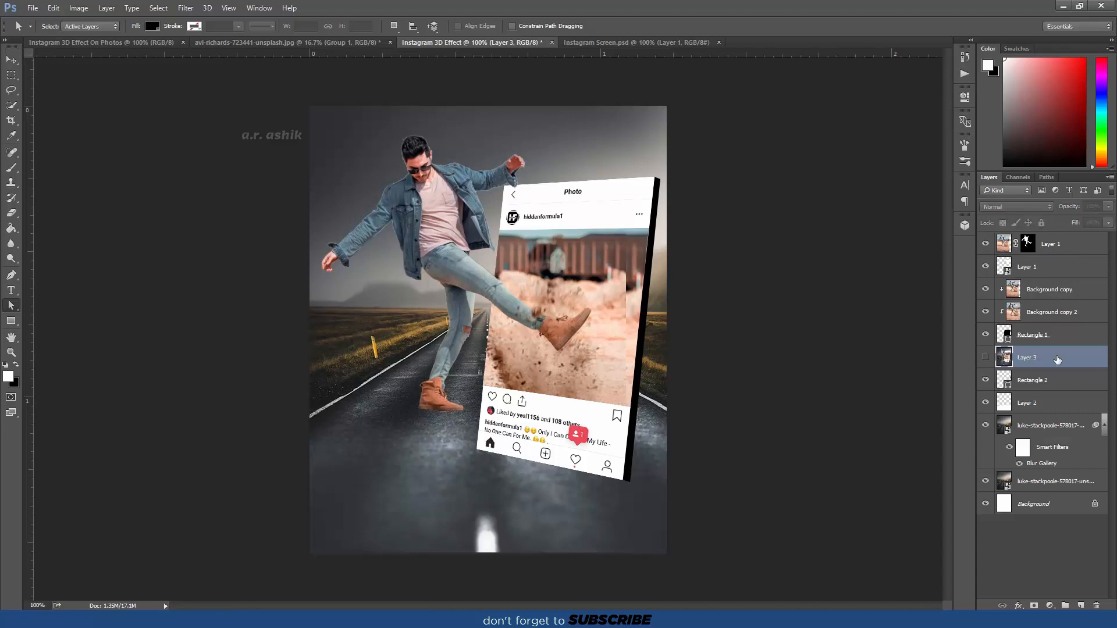
mouse_move(1058, 359)
mouse_down()
mouse_move(1047, 423)
mouse_move(1047, 356)
mouse_up()
click(986, 357)
right_click(1087, 362)
click(965, 90)
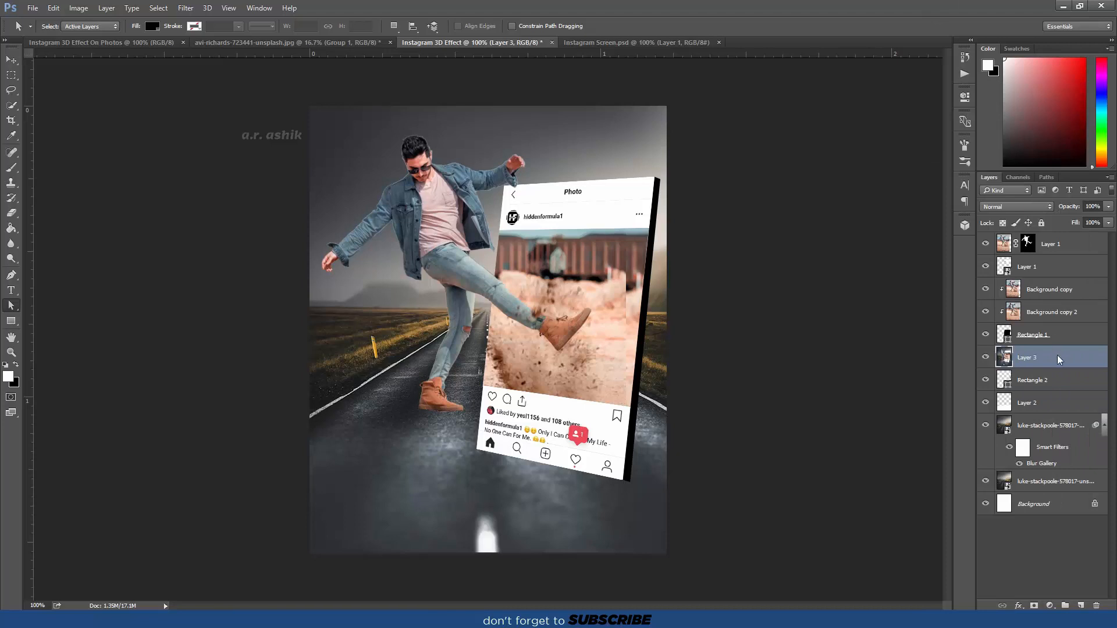
Clip Layer 3 to Rectangle 2 and shift it slightly to the right so the picture continues onto the side edge.
right_click(1057, 360)
click(931, 292)
key(ctrl+t)
drag(612, 373, 620, 372)
key(Return)
key(a)
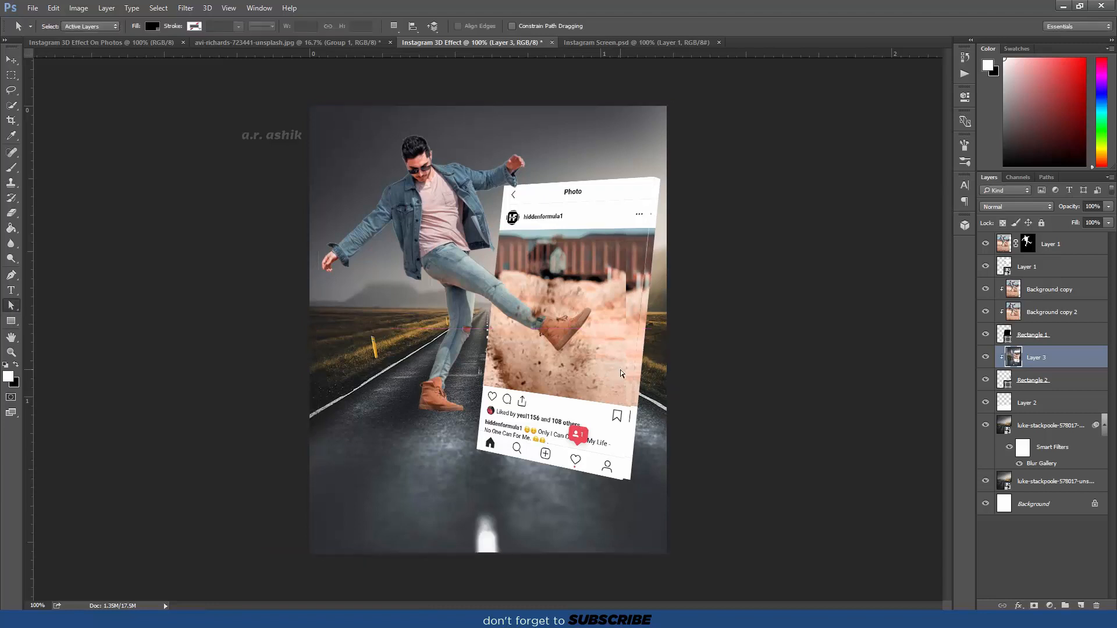
Draw a rectangle about 127 × 557 px above Layer 3, fill it with black and position it over the frame's side edge.
click(7, 320)
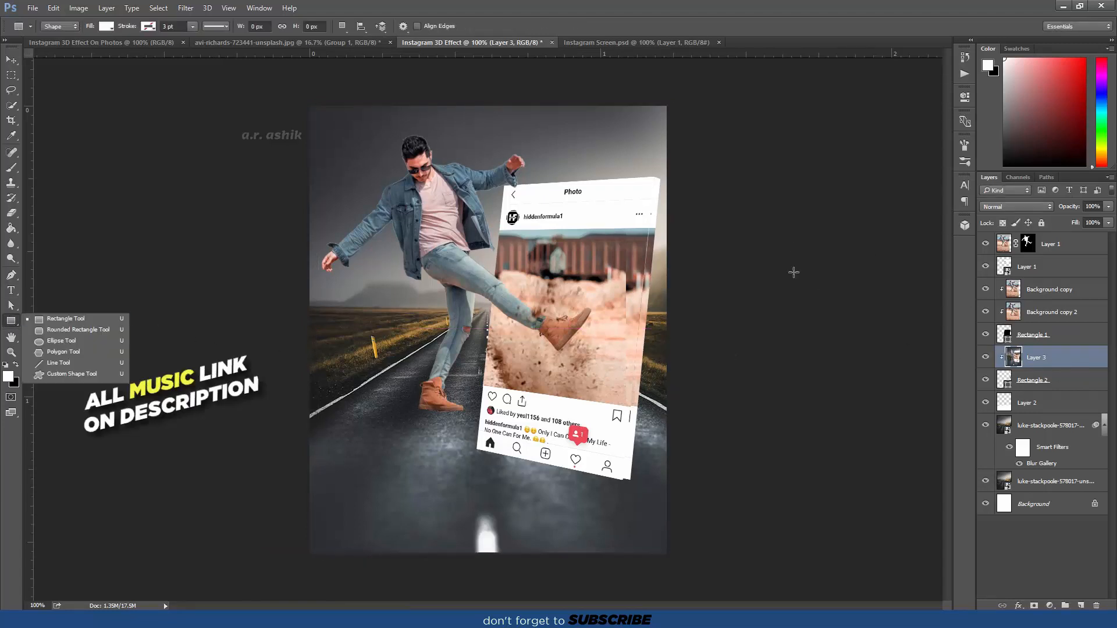
drag(646, 172, 720, 496)
double_click(1011, 364)
drag(814, 297, 655, 382)
key(Return)
key(ctrl+t)
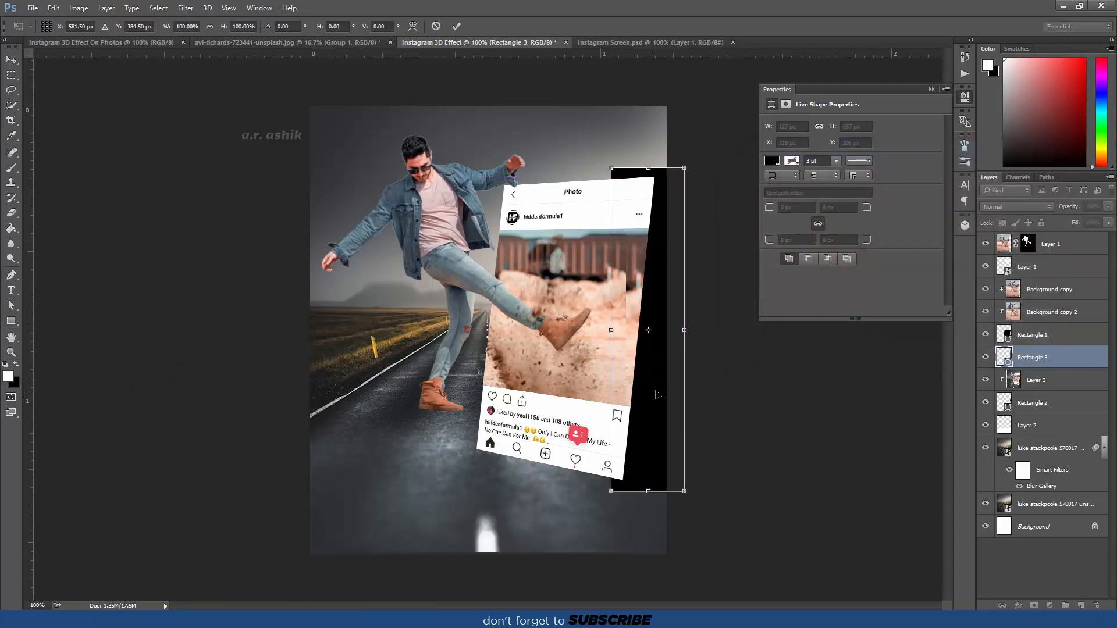
key(Return)
Clip Rectangle 3 to the side-edge shape and set its opacity to 68%.
mouse_move(1033, 357)
mouse_down()
mouse_move(1035, 390)
mouse_move(1035, 356)
mouse_up()
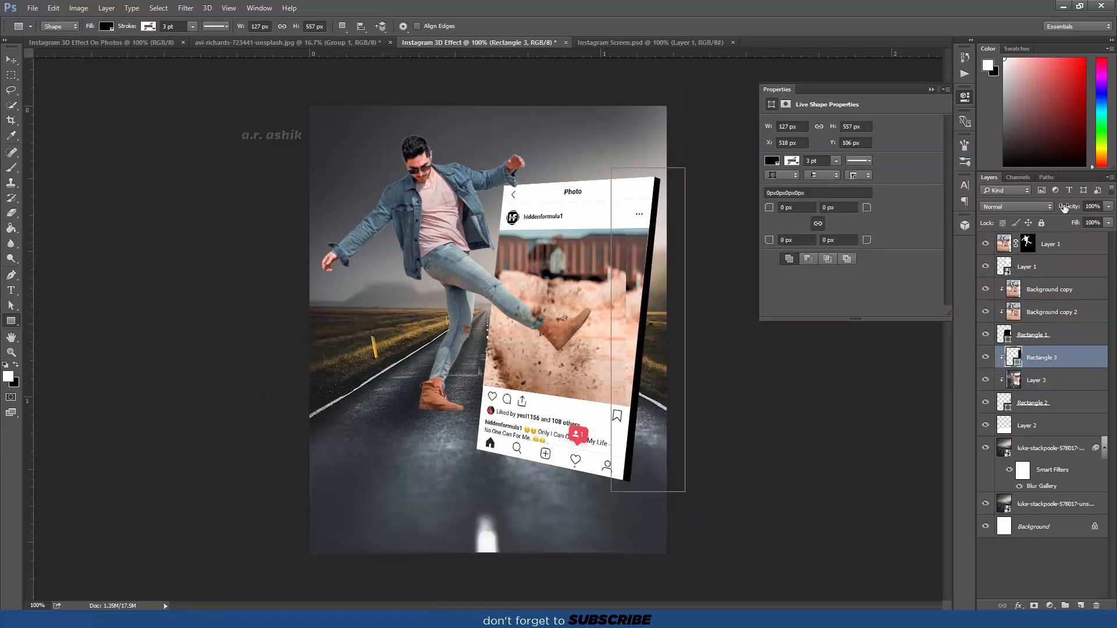
drag(1064, 208, 1044, 207)
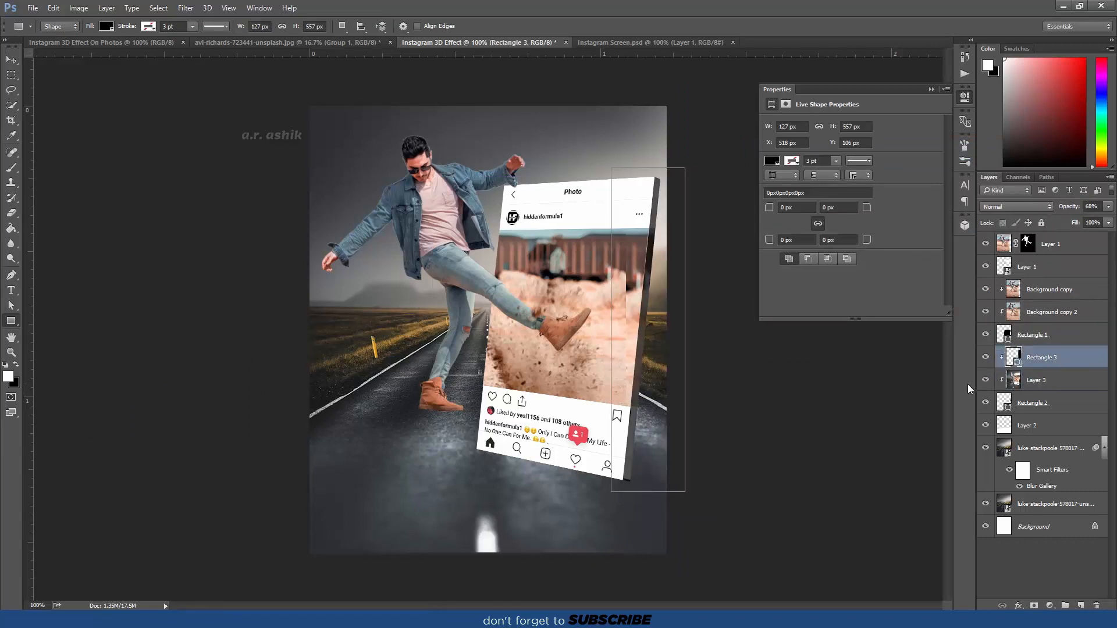
Enlarge Layer 3 to about 100.5% and nudge it slightly left to cover the lower end of the frame's side edge.
click(1031, 382)
key(ctrl+r)
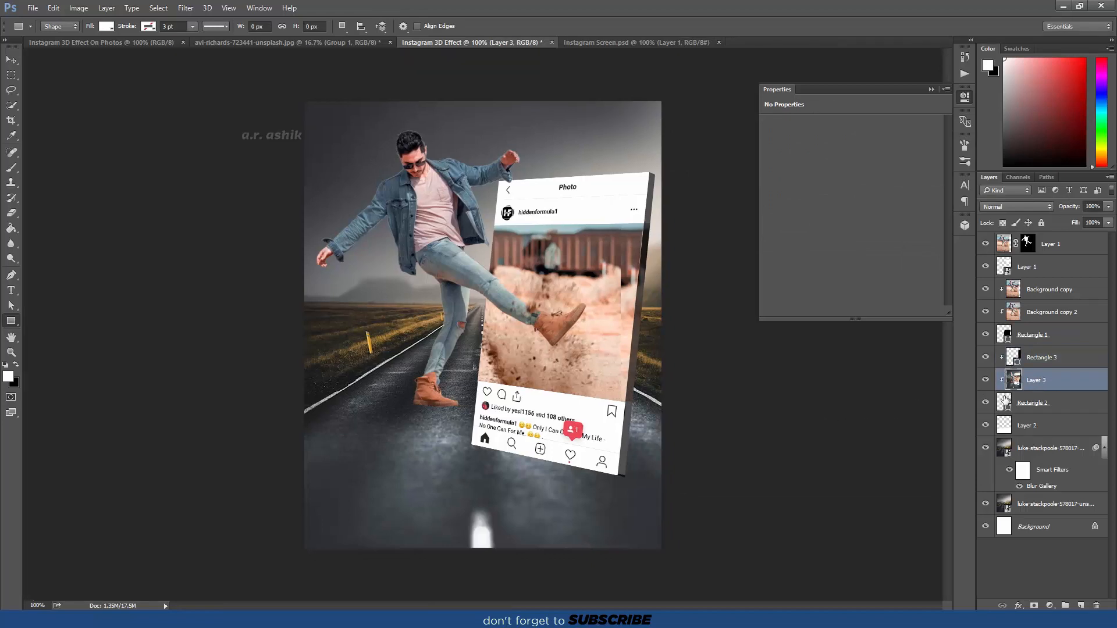
key(ctrl+t)
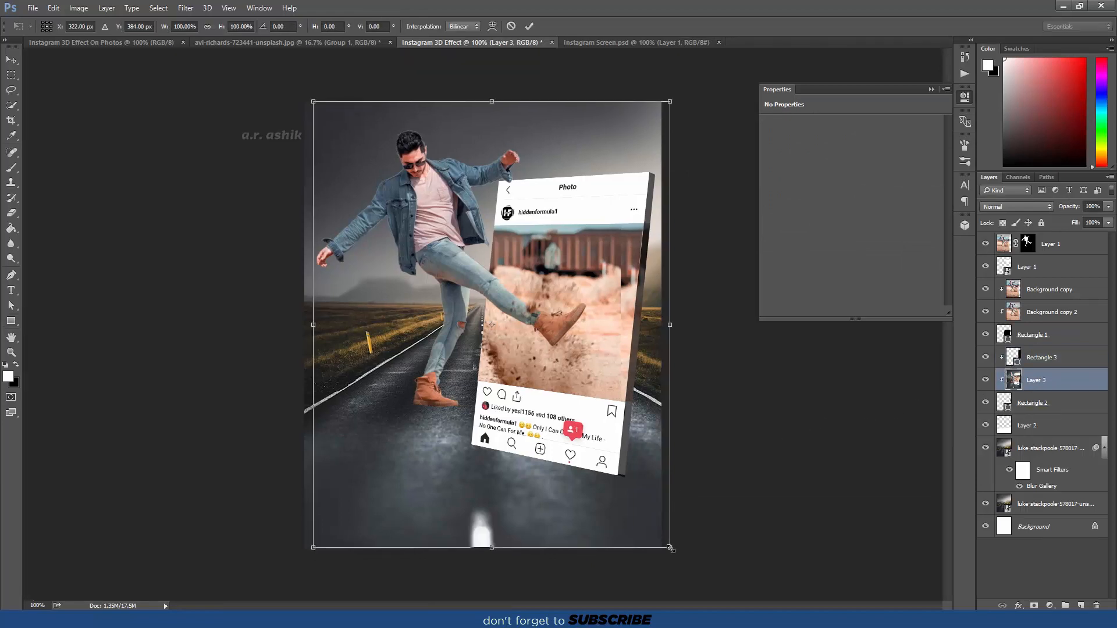
drag(669, 547, 670, 549)
drag(633, 497, 629, 496)
key(Return)
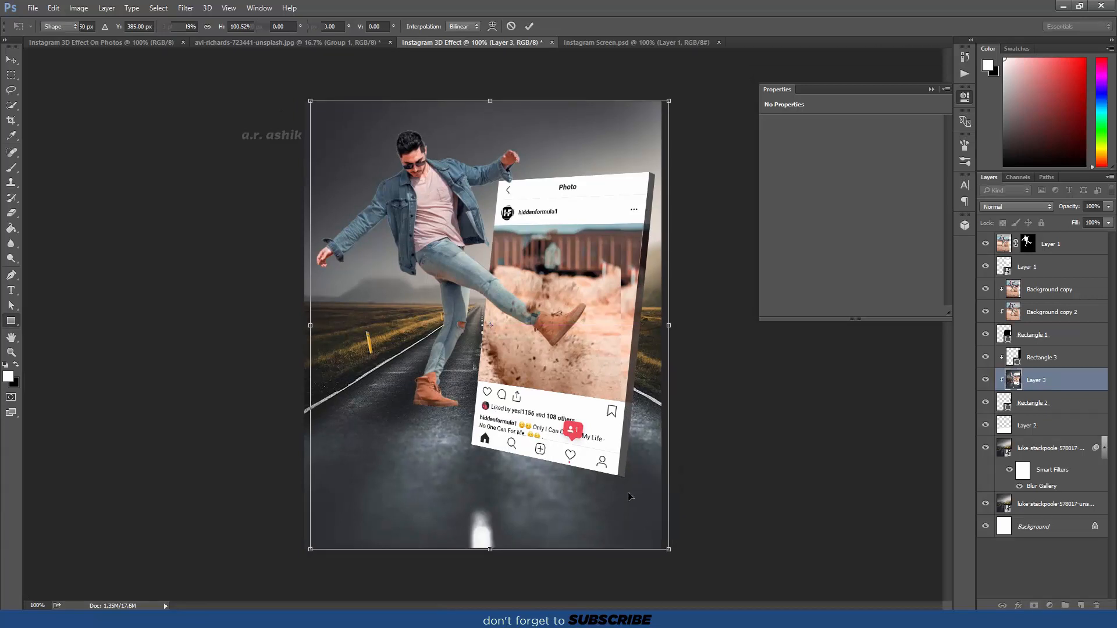
click(1037, 560)
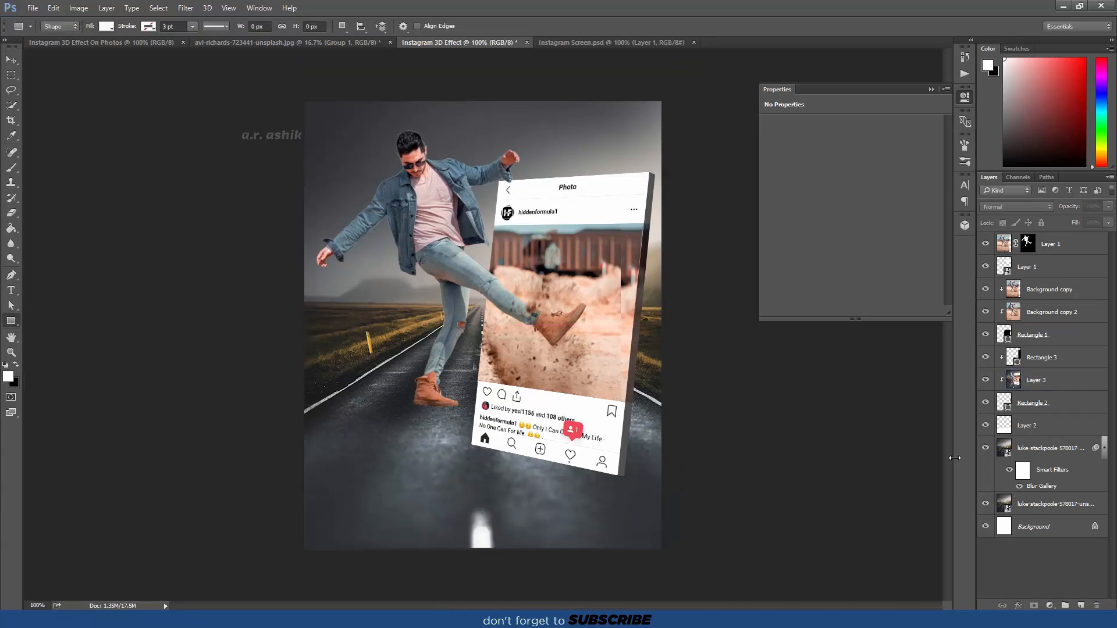
Convert Layer 2 and the blurred road layer together into one smart object.
click(985, 425)
click(985, 426)
click(1042, 424)
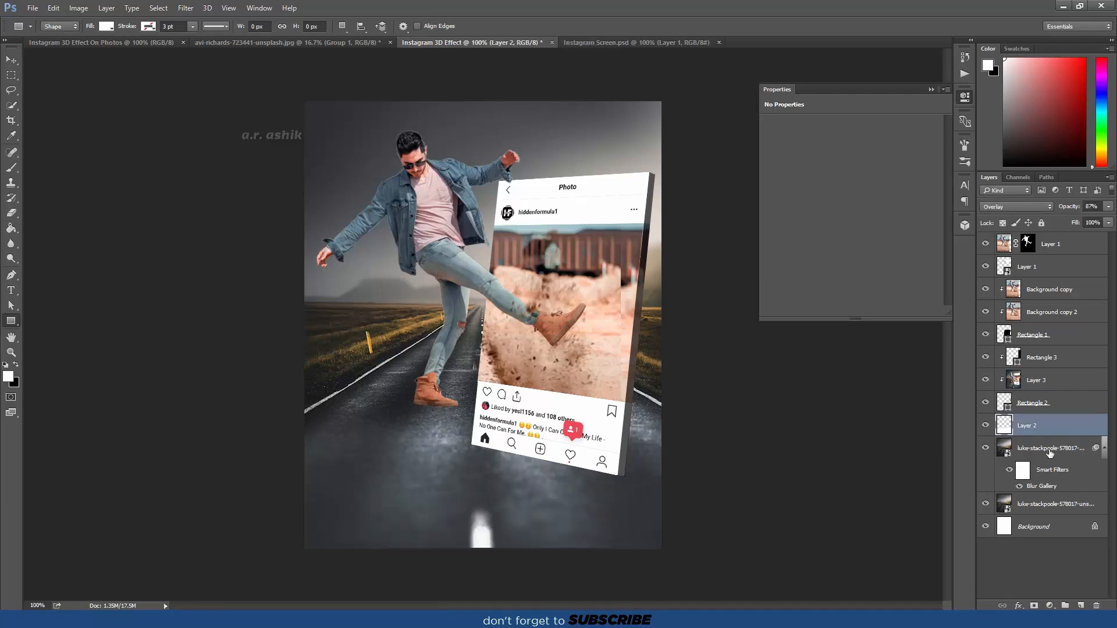
ctrl+click(1049, 448)
right_click(1049, 425)
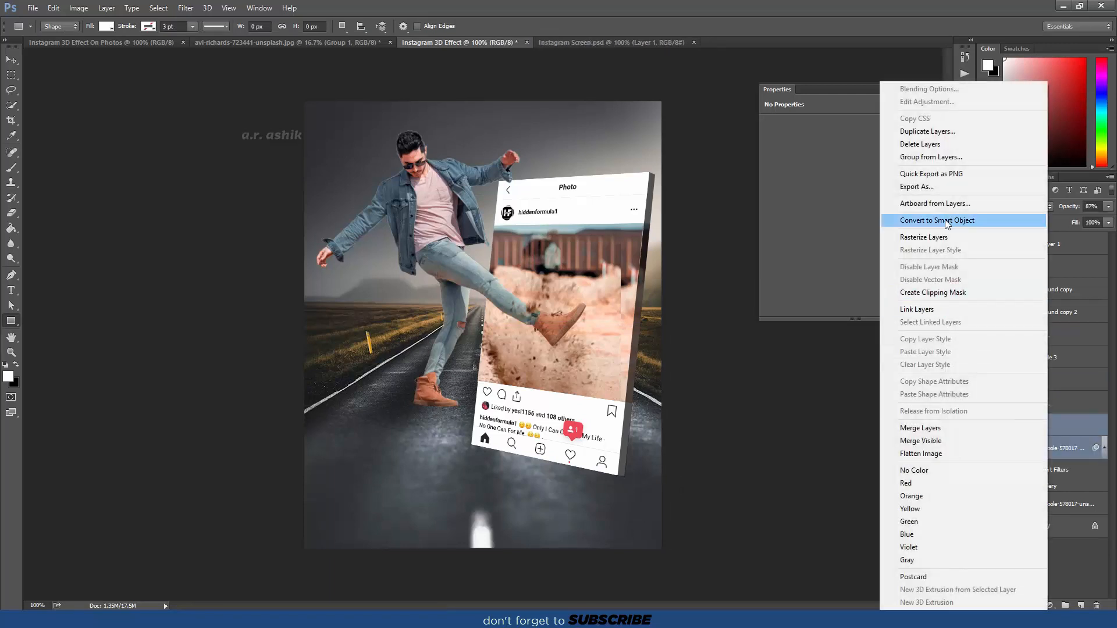
click(938, 219)
click(1052, 543)
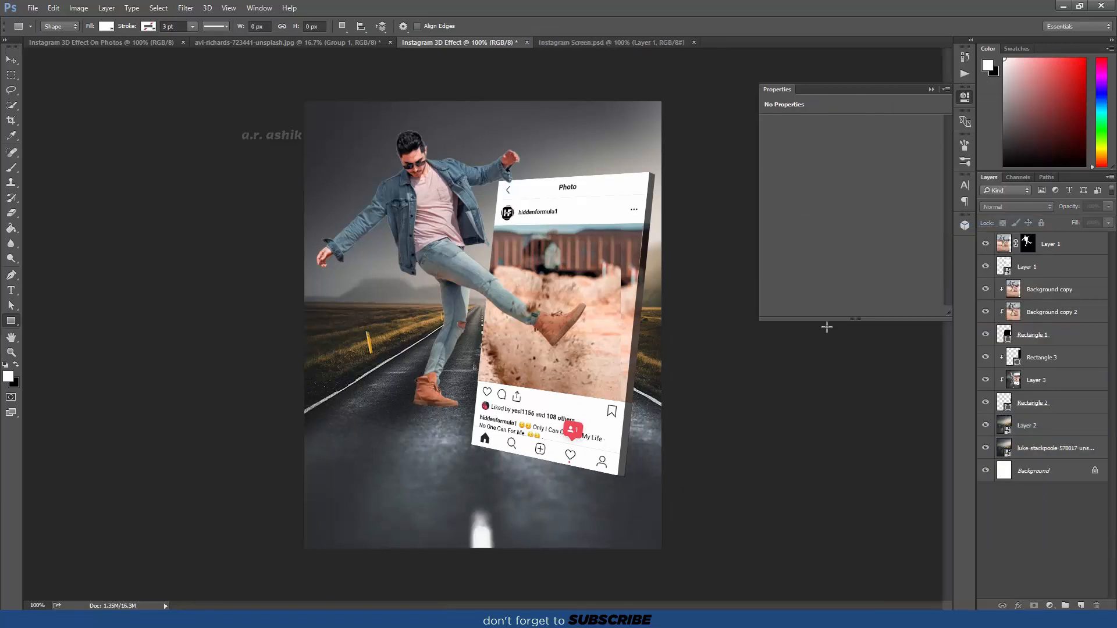
Add a new layer above Layer 2 and paint a soft black 136 px brush dab beneath the standing foot's shoe.
click(1041, 424)
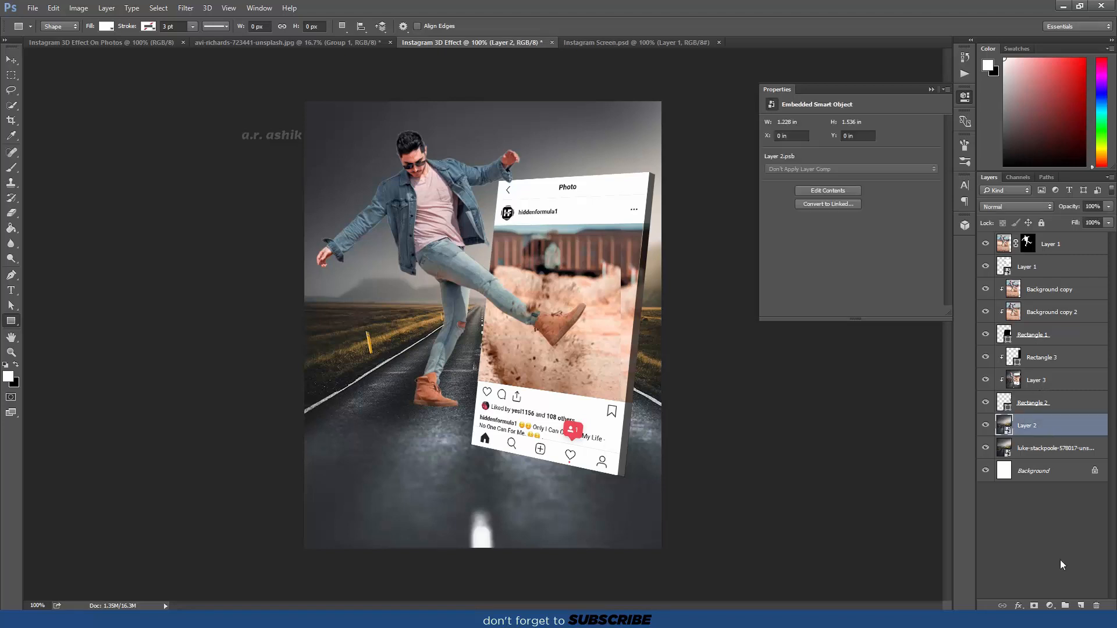
click(1080, 606)
click(11, 168)
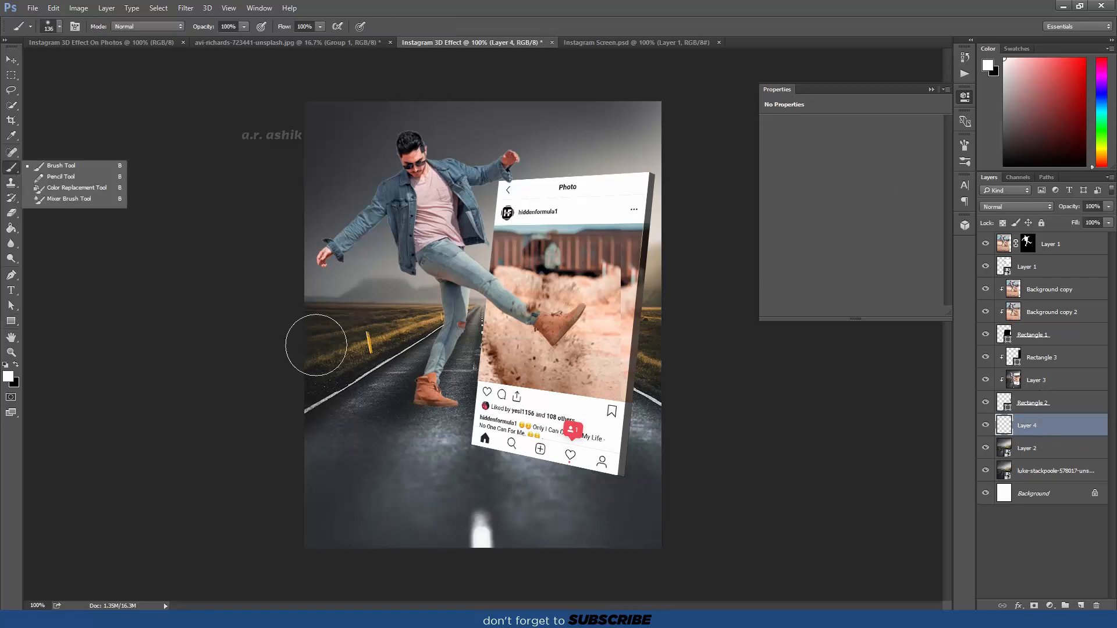
click(13, 365)
right_click(413, 356)
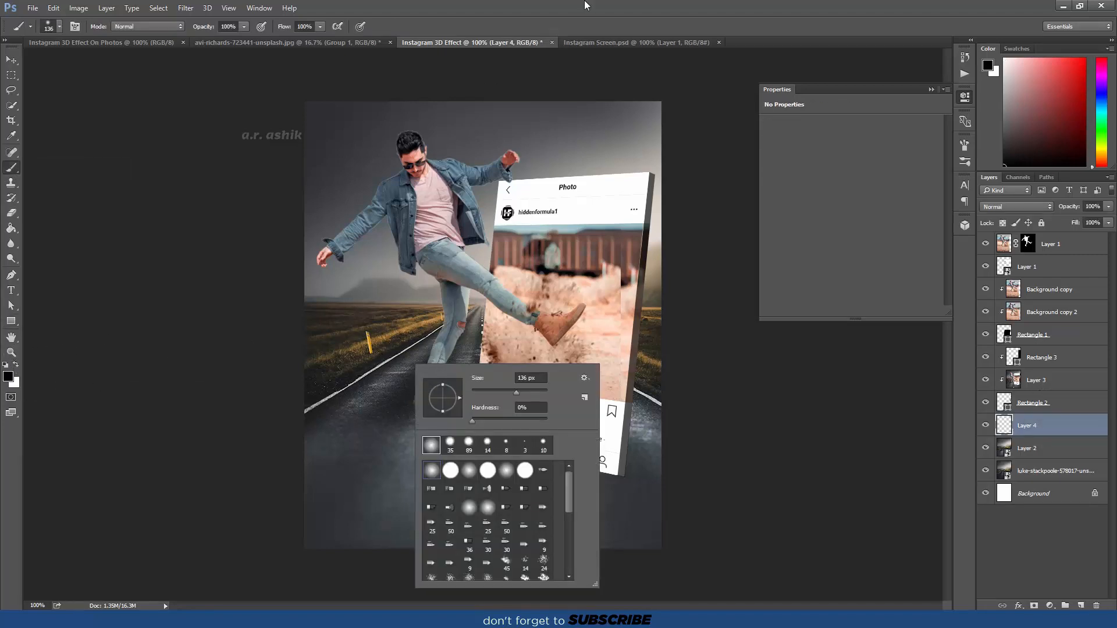
key(Escape)
key(ctrl+plus)
key(ctrl+plus)
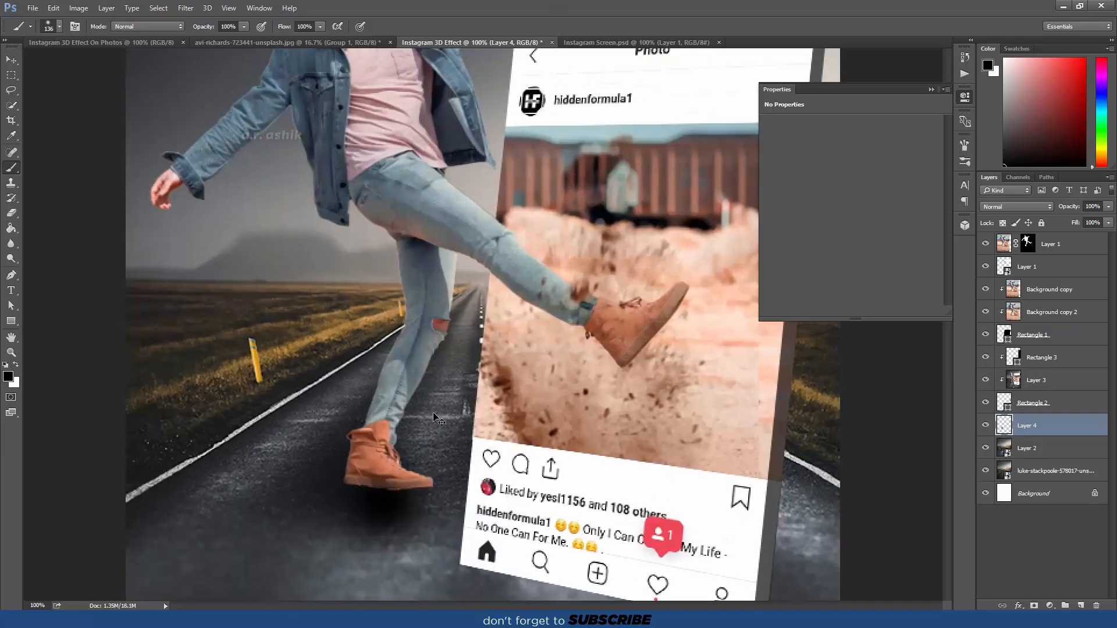
Distort the soft black dab on Layer 4 into a flattened, slanted ground shadow beneath the standing foot.
drag(435, 417, 511, 256)
key(ctrl+t)
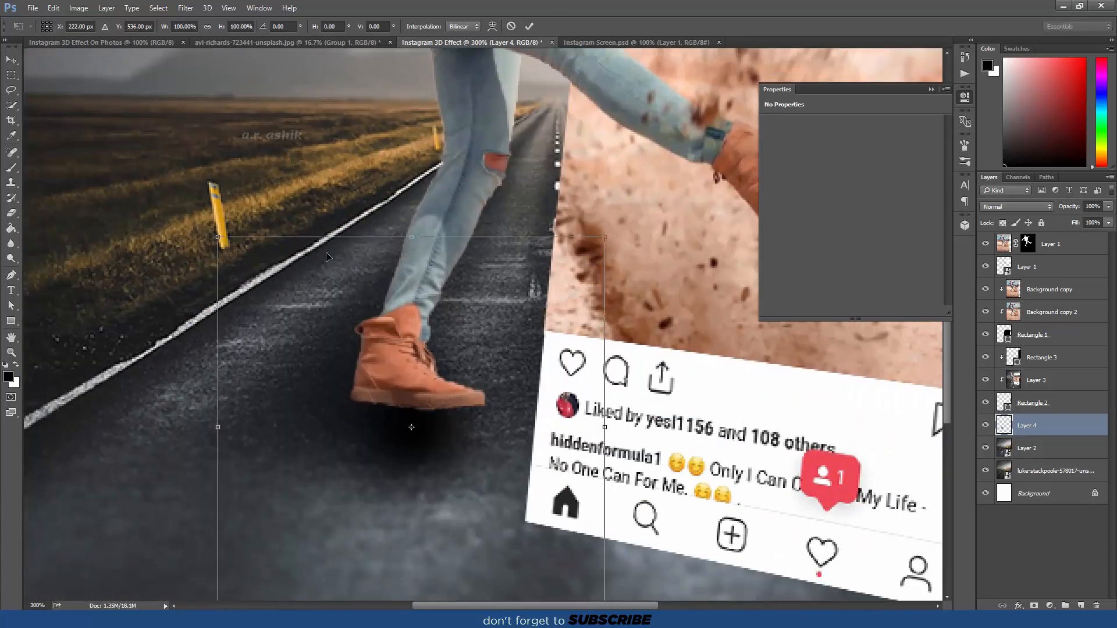
drag(218, 237, 309, 380)
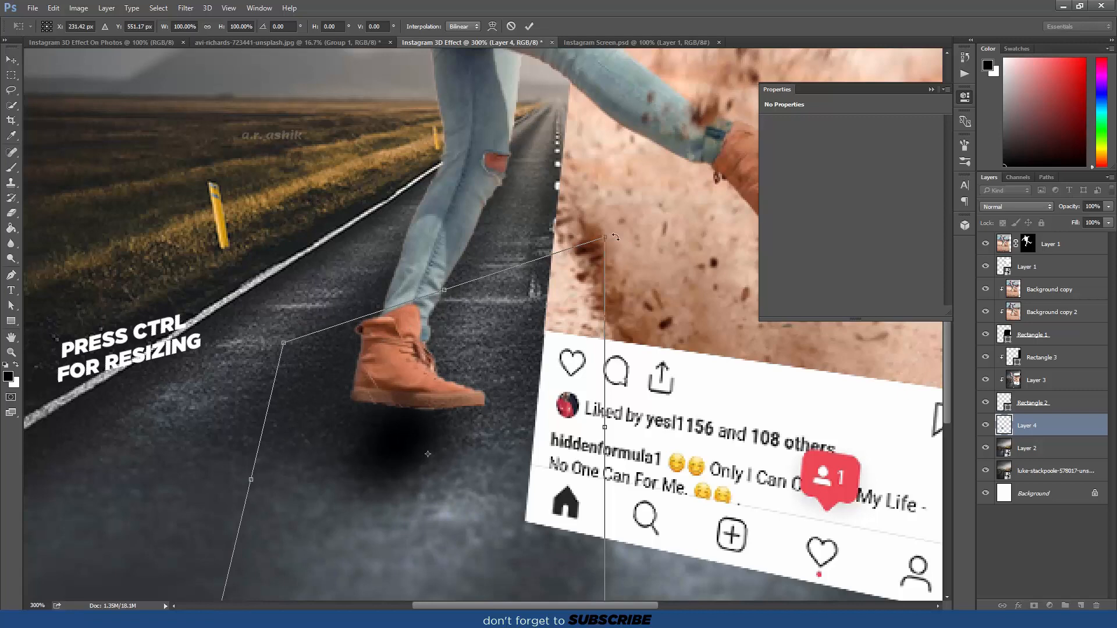
drag(605, 238, 544, 429)
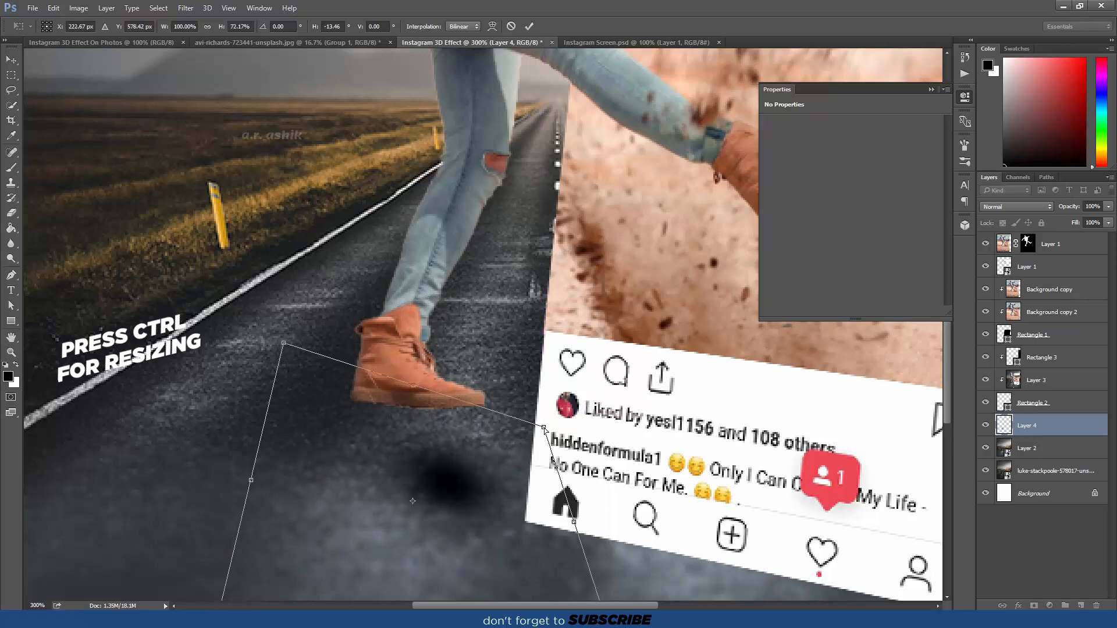
key(ctrl+minus)
drag(566, 524, 578, 452)
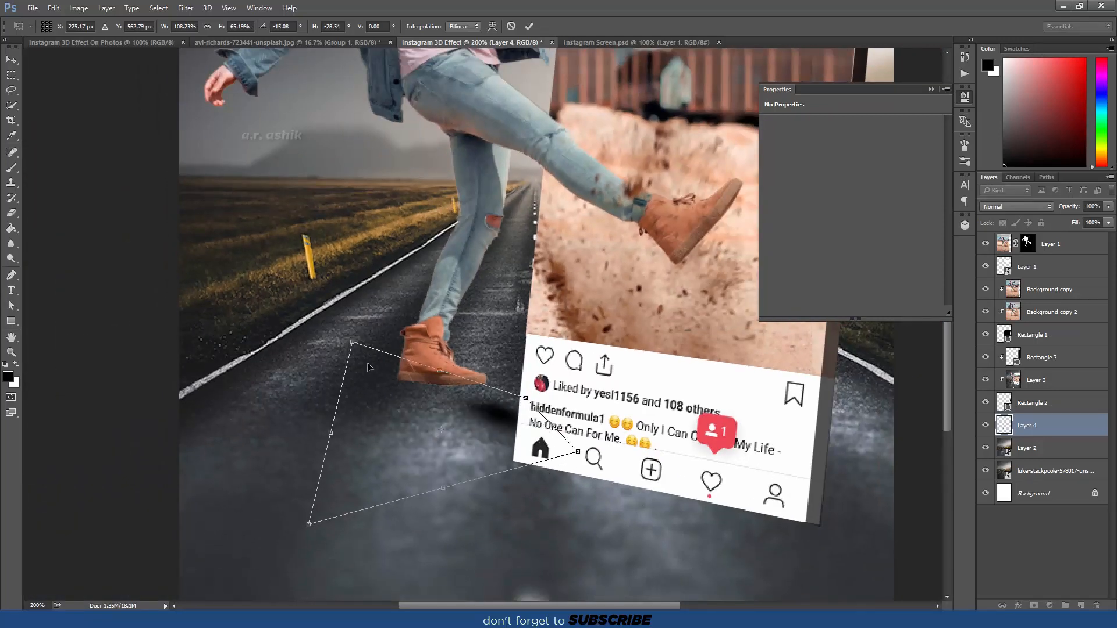
drag(353, 343, 283, 333)
drag(519, 400, 449, 383)
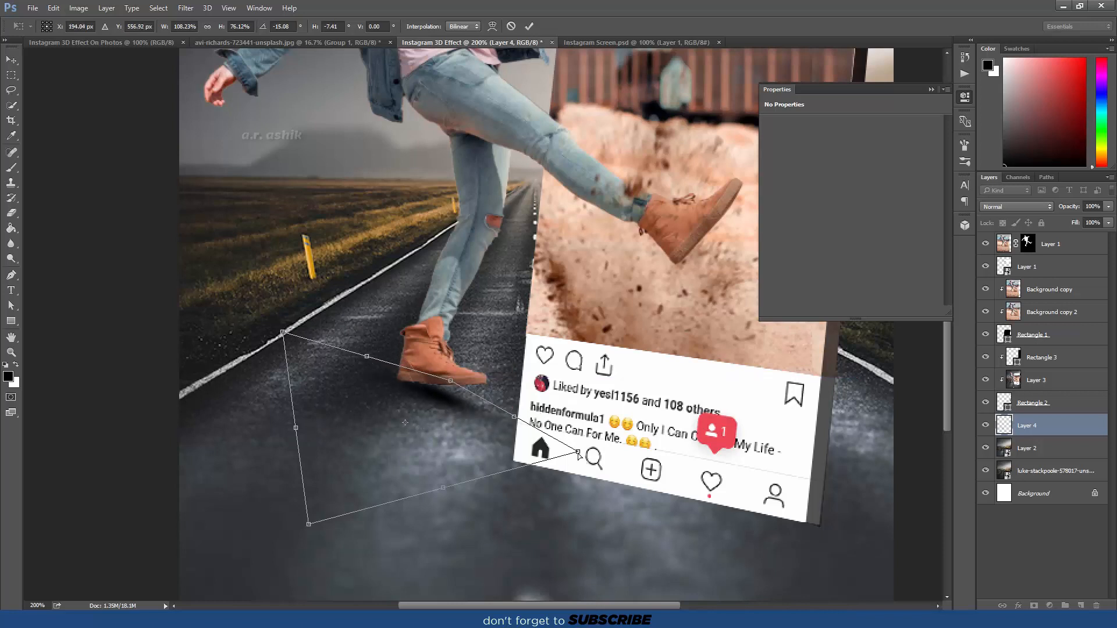
drag(578, 452, 619, 464)
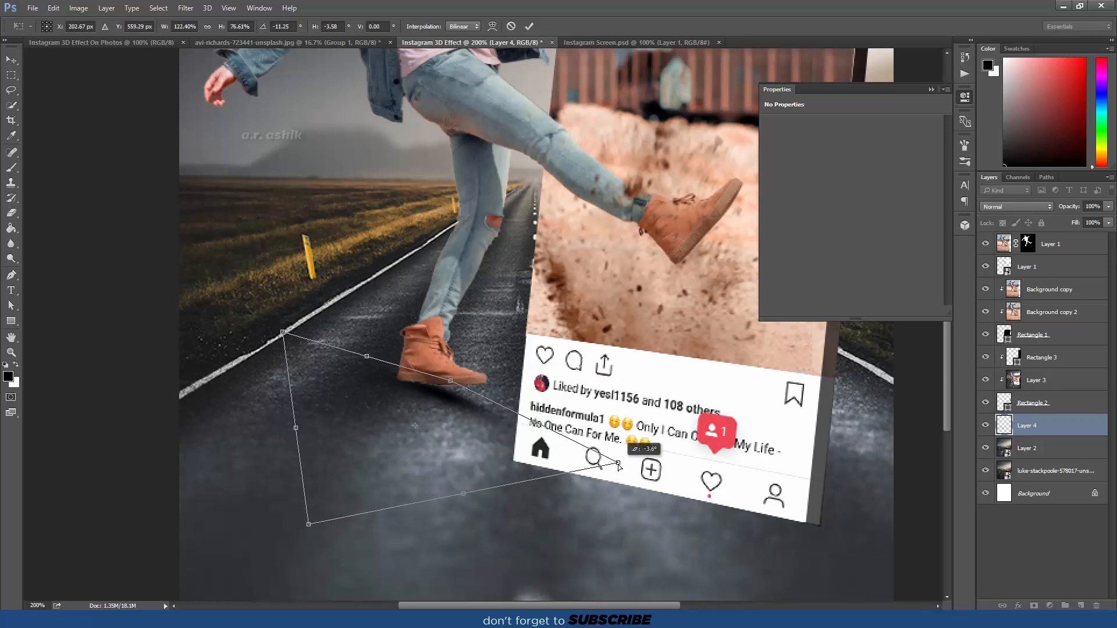
Narrow the foot shadow's lower end, fine-tune its corners and position tight under the shoe sole, and apply the distortion.
drag(309, 524, 407, 483)
mouse_move(283, 332)
mouse_down()
mouse_move(305, 335)
mouse_move(285, 337)
mouse_up()
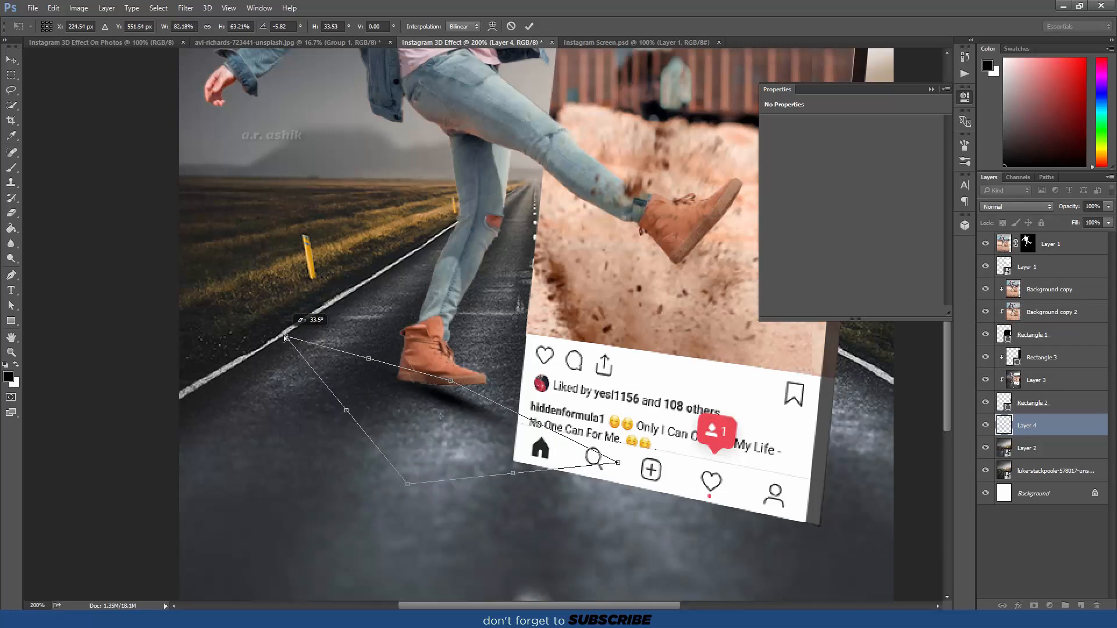
drag(450, 385, 460, 376)
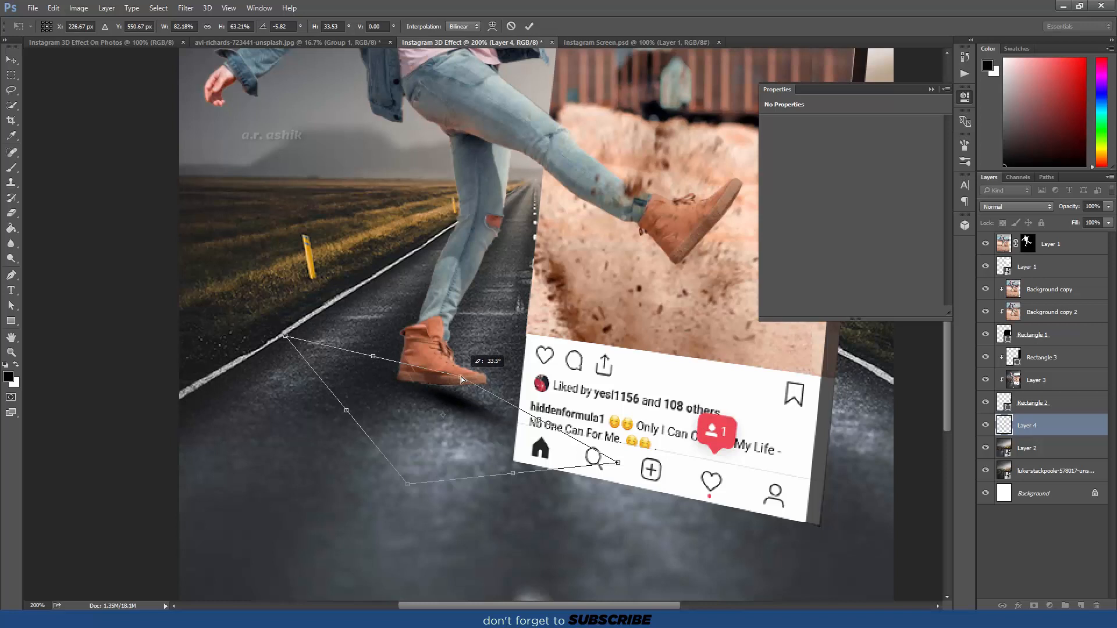
drag(618, 462, 599, 450)
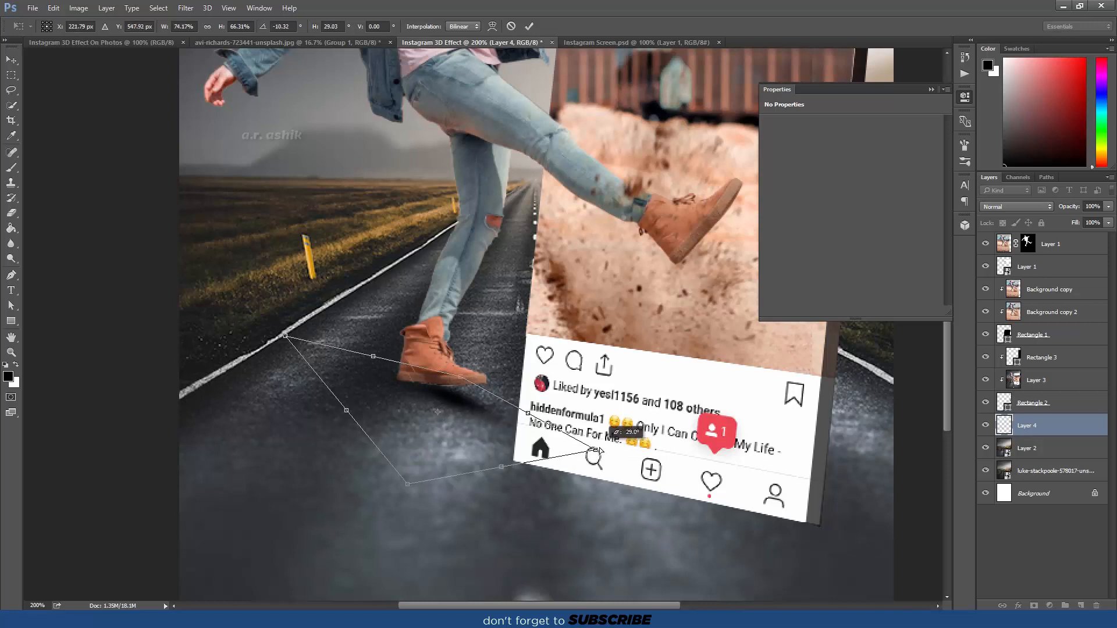
drag(399, 412, 392, 413)
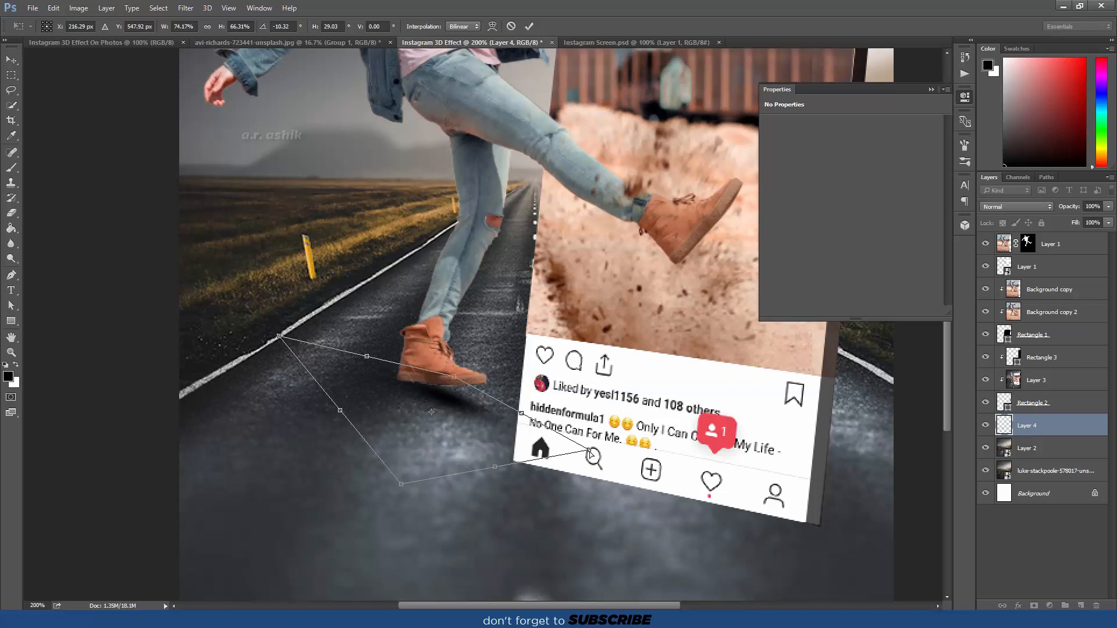
drag(591, 454, 589, 443)
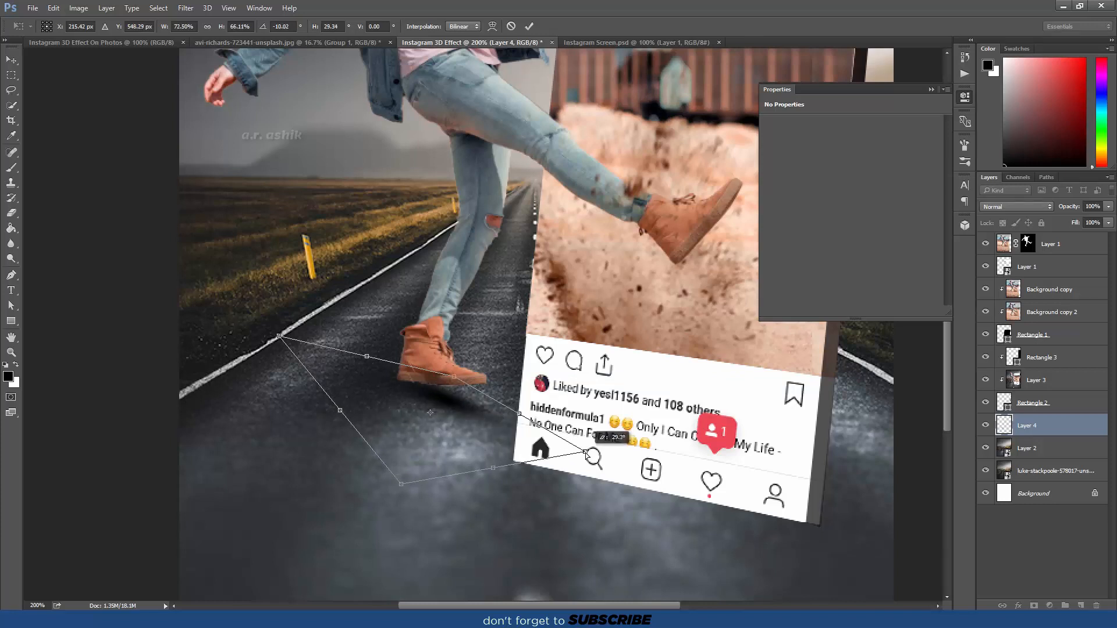
key(Return)
Duplicate Layer 4 in place to deepen the foot shadow.
key(ctrl+j)
key(b)
key(ctrl+t)
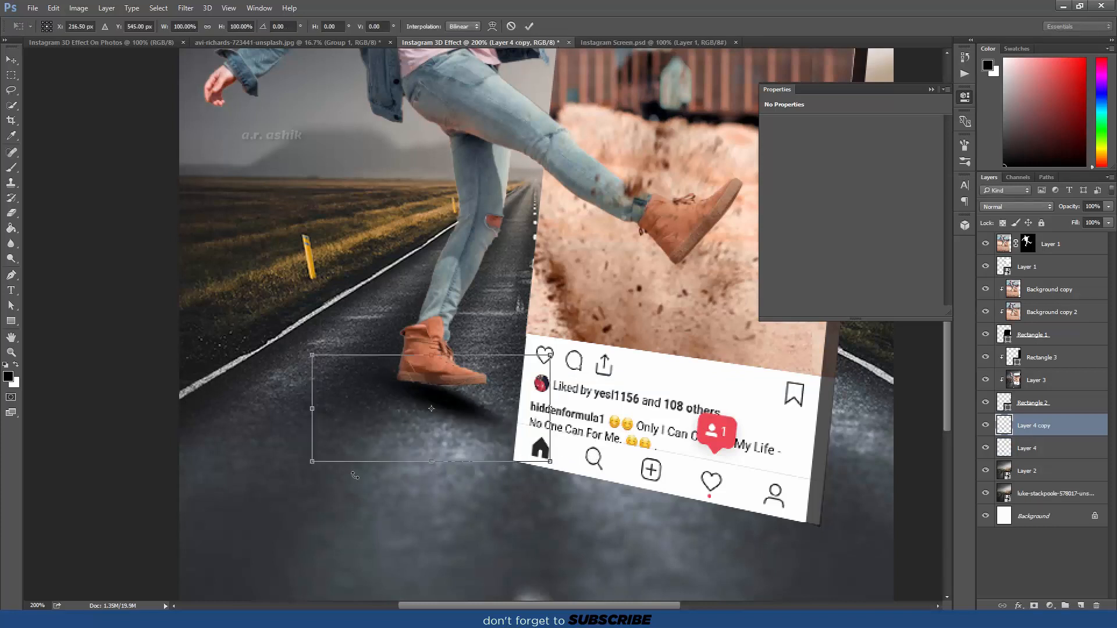
key(Return)
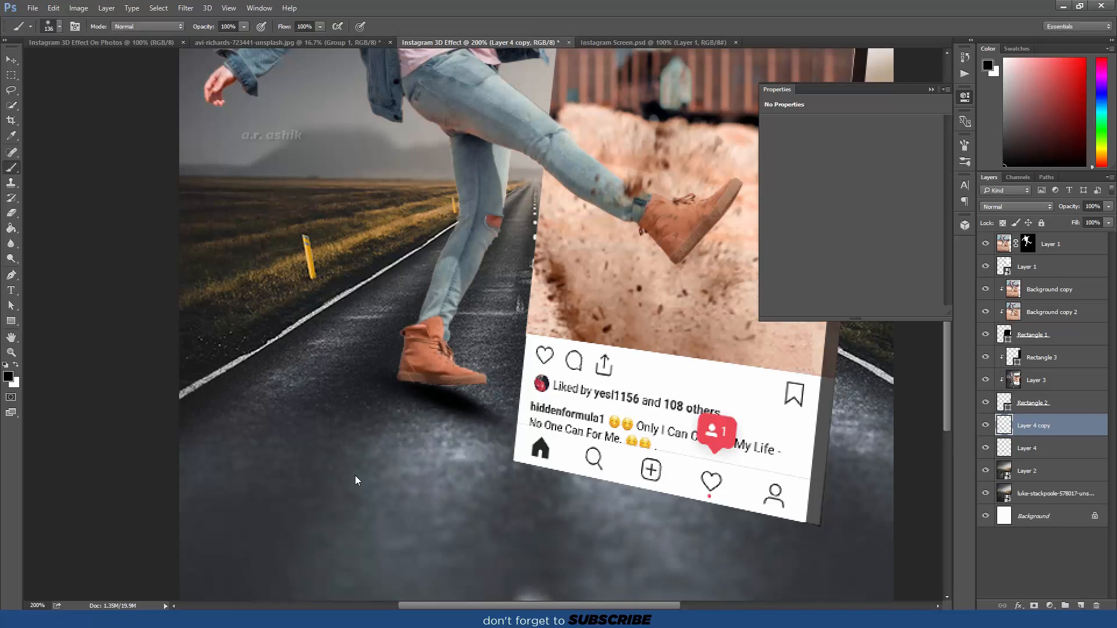
shift+click(1057, 449)
key(ctrl+minus)
key(ctrl+minus)
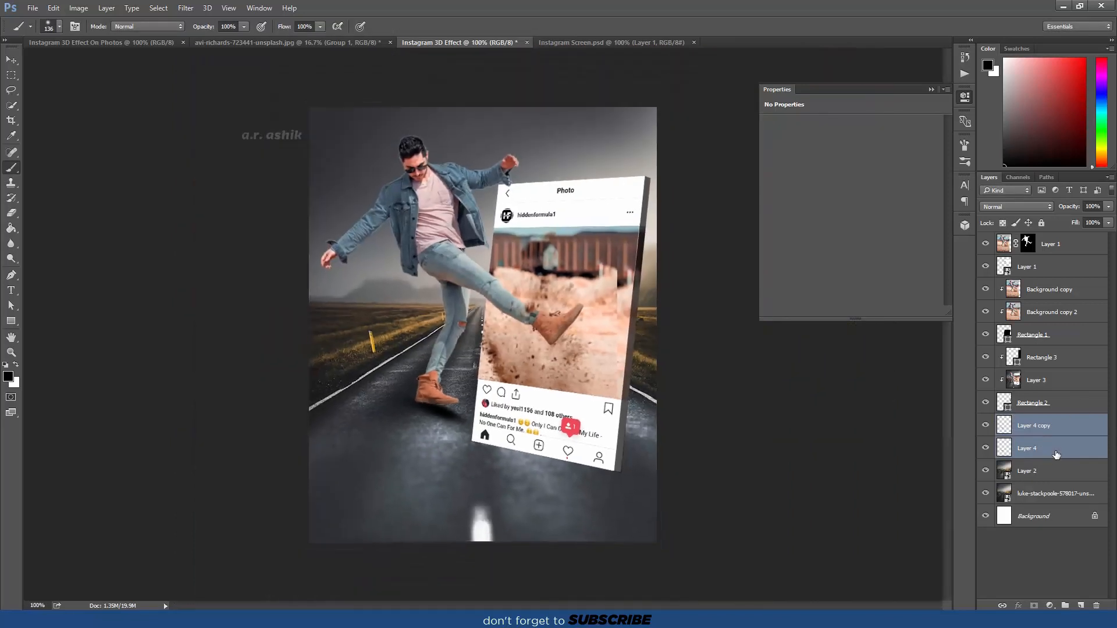
Add a new layer above the cut-out man and paint a soft black 24 px brush stroke along the standing shoe's sole.
click(1052, 244)
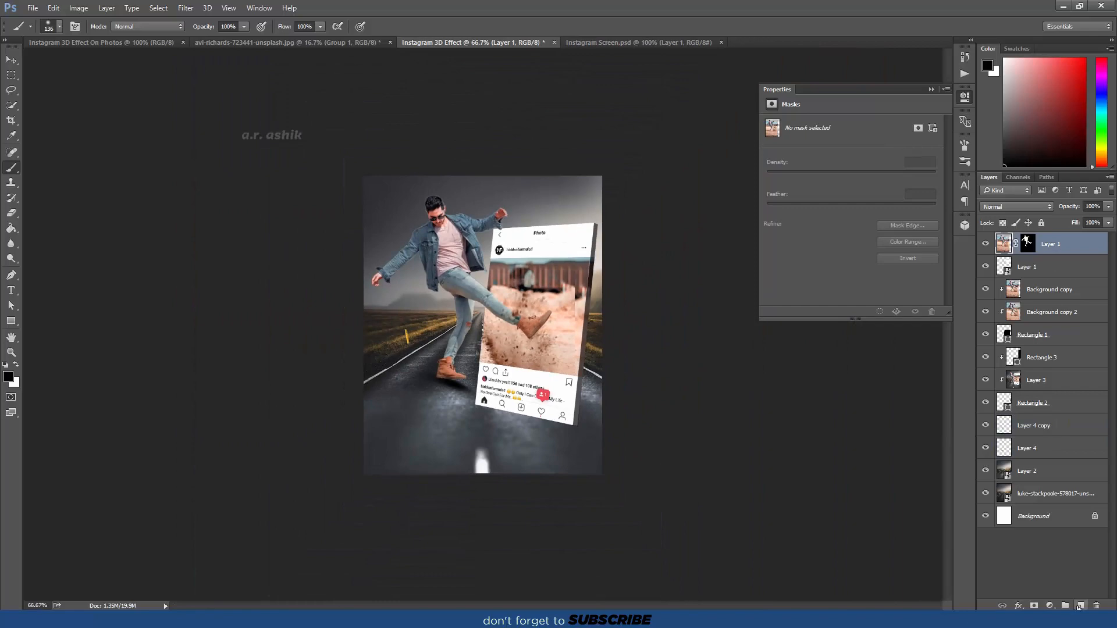
click(1079, 606)
key(ctrl+plus)
key(ctrl+plus)
key(ctrl+plus)
mouse_move(315, 419)
mouse_down()
mouse_move(404, 291)
mouse_move(446, 197)
mouse_up()
right_click(428, 314)
click(492, 339)
click(522, 199)
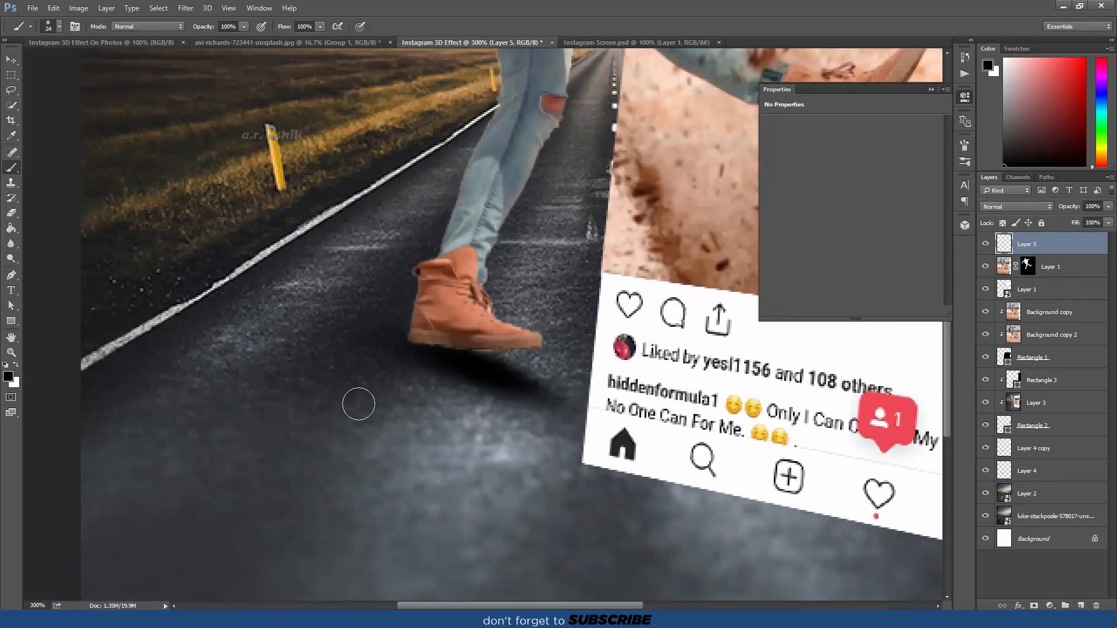
drag(417, 345, 530, 352)
Set the opacity of the sole shading on Layer 5 to 56%.
drag(1067, 213, 1048, 210)
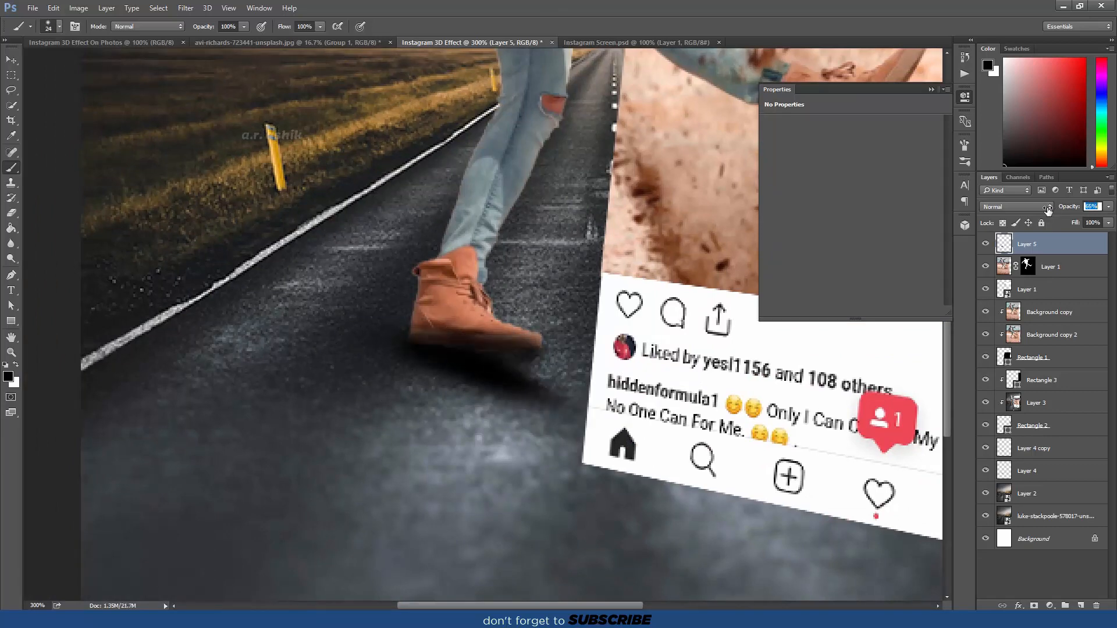
key(Return)
key(ctrl+1)
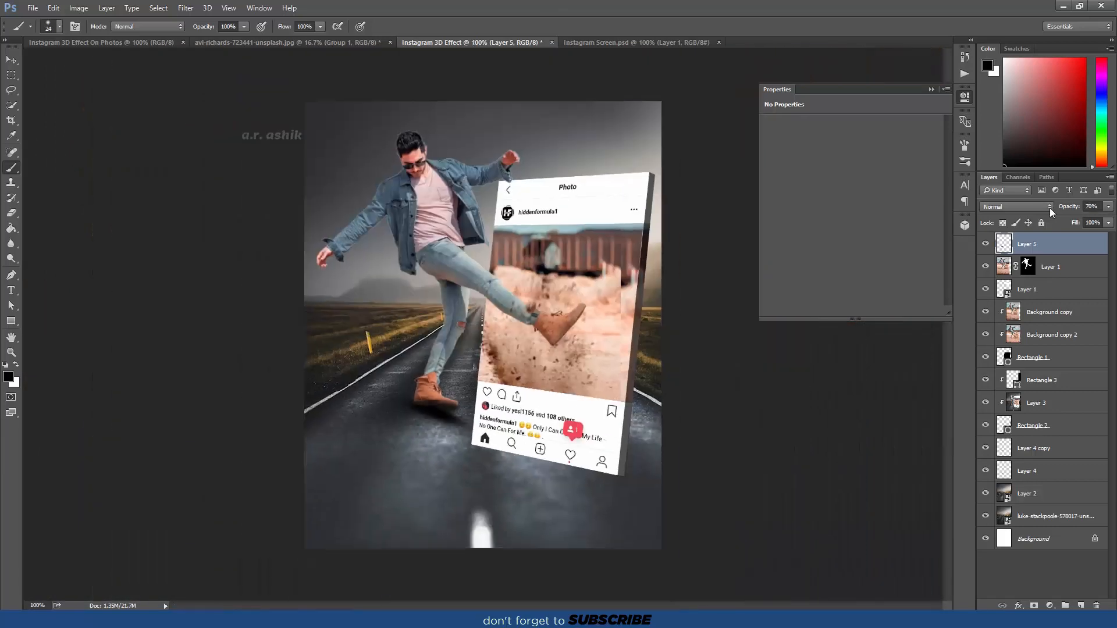
drag(1066, 208, 1063, 207)
Squash the sole shading on Layer 5 vertically to about 70% of its height.
key(ctrl+t)
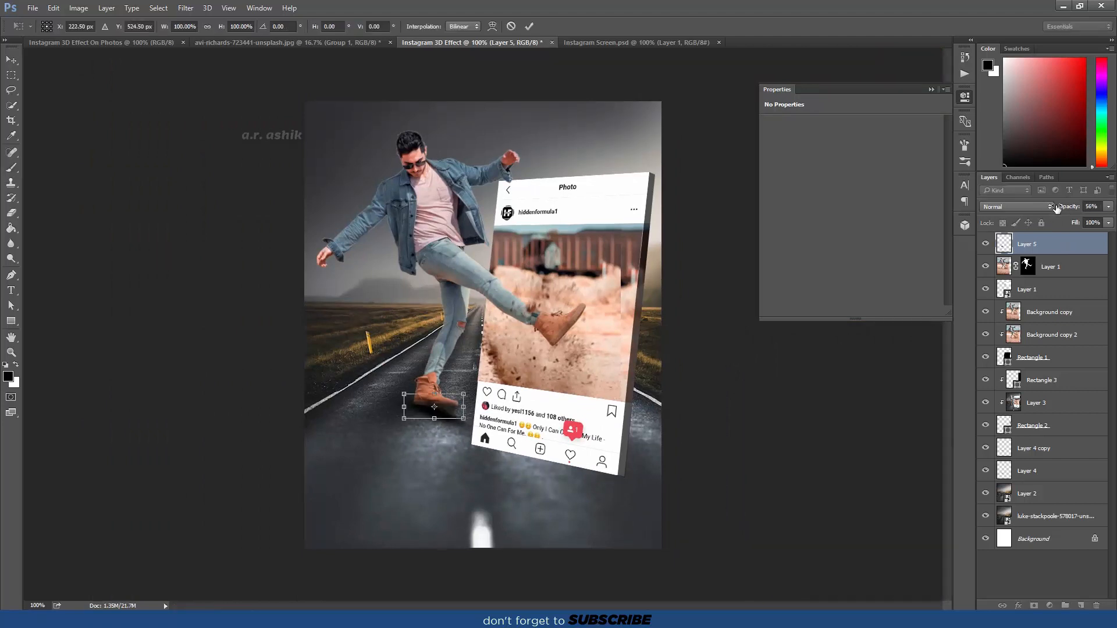
key(ctrl+plus)
key(ctrl+plus)
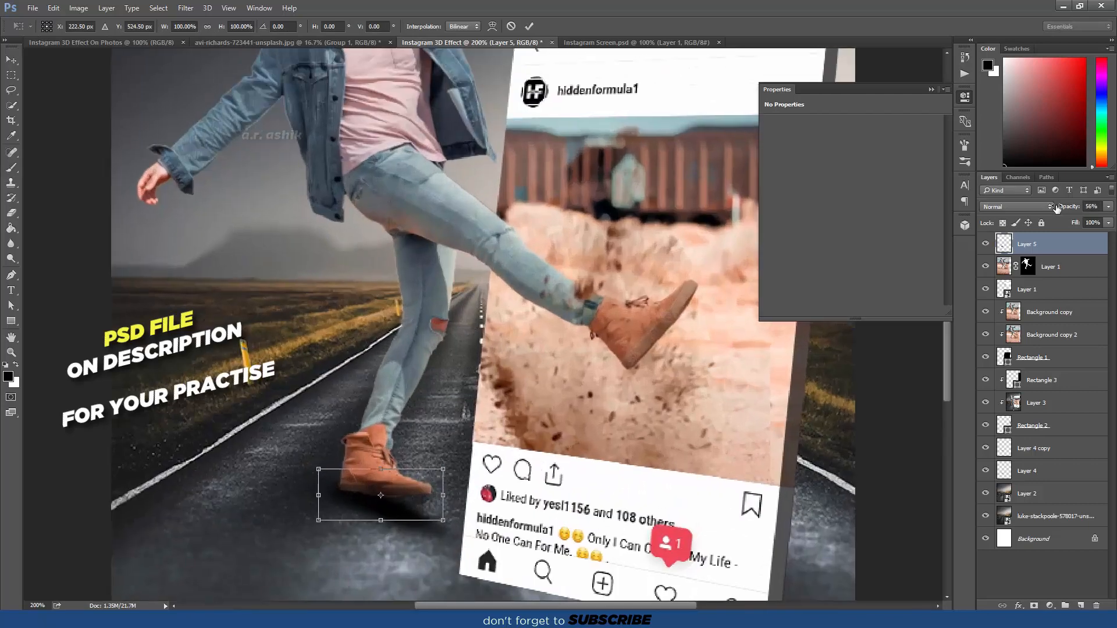
drag(600, 384, 616, 269)
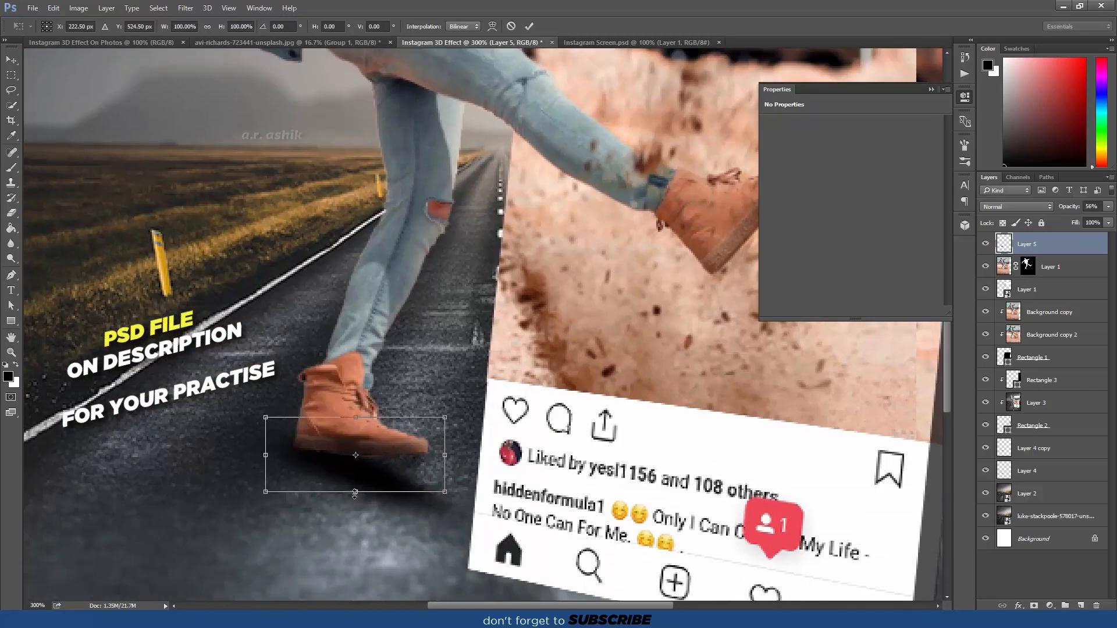
drag(354, 493, 356, 482)
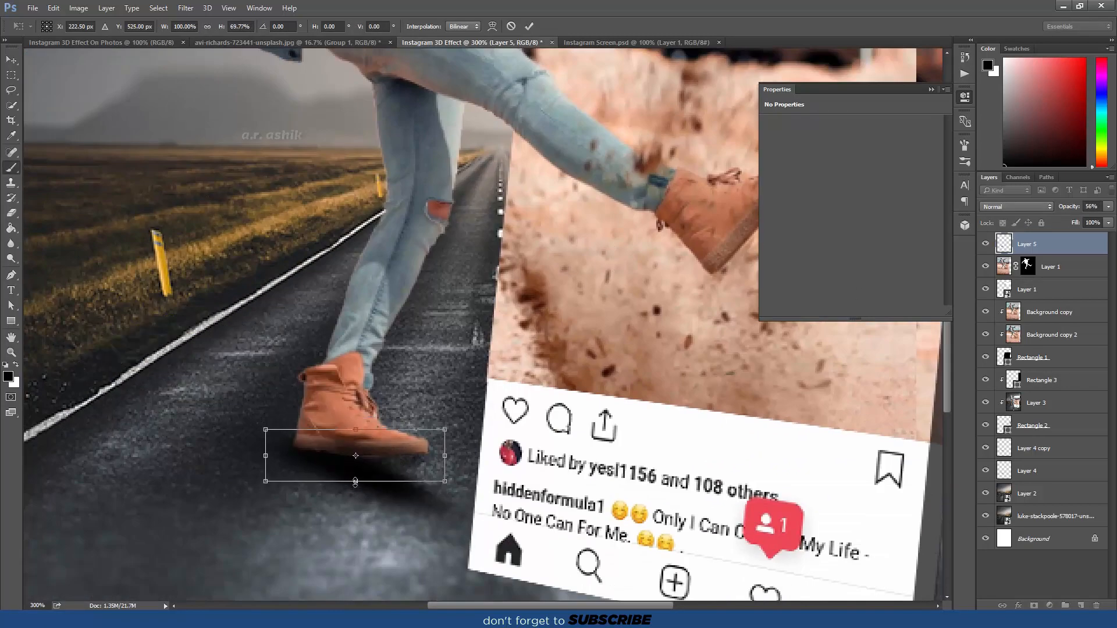
key(Return)
key(ctrl+minus)
key(ctrl+minus)
key(ctrl+minus)
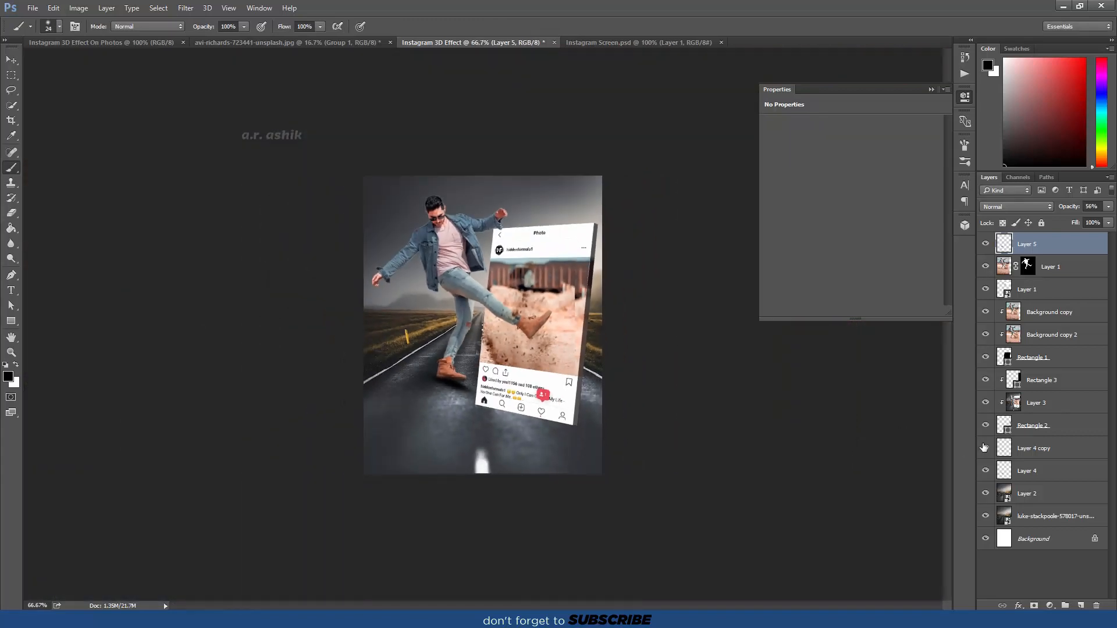
Group Layer 4 and Layer 4 copy and slightly reduce the group's opacity.
click(1047, 446)
shift+click(1046, 470)
key(ctrl+g)
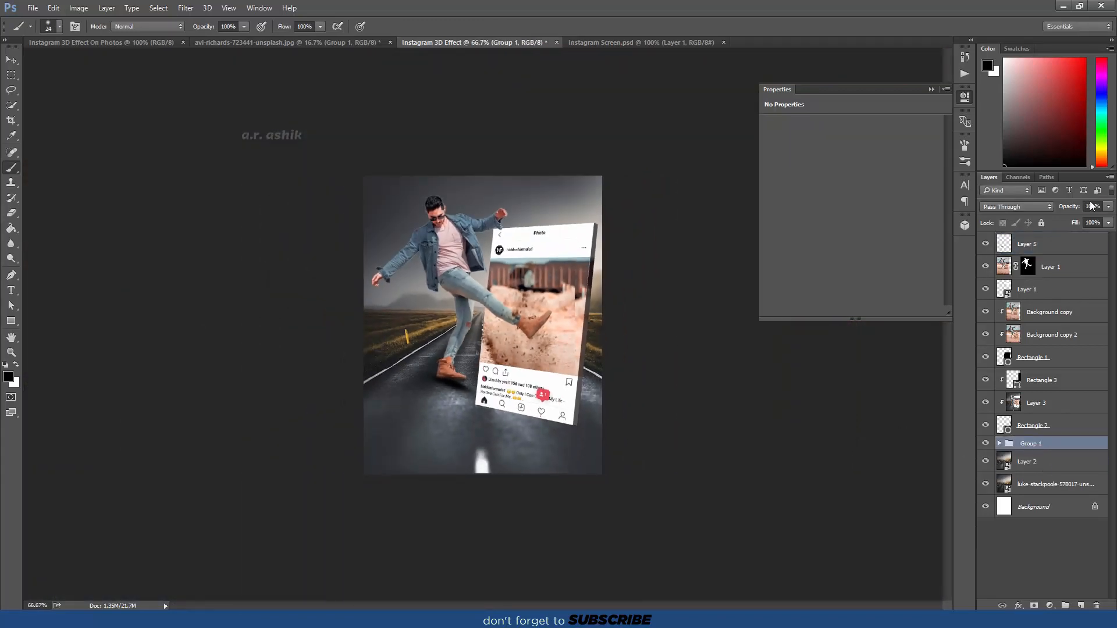
drag(1074, 209, 1066, 211)
Add a new layer above Layer 2 and paint a soft black 154 px brush dab near the Instagram frame's lower edge.
click(1041, 459)
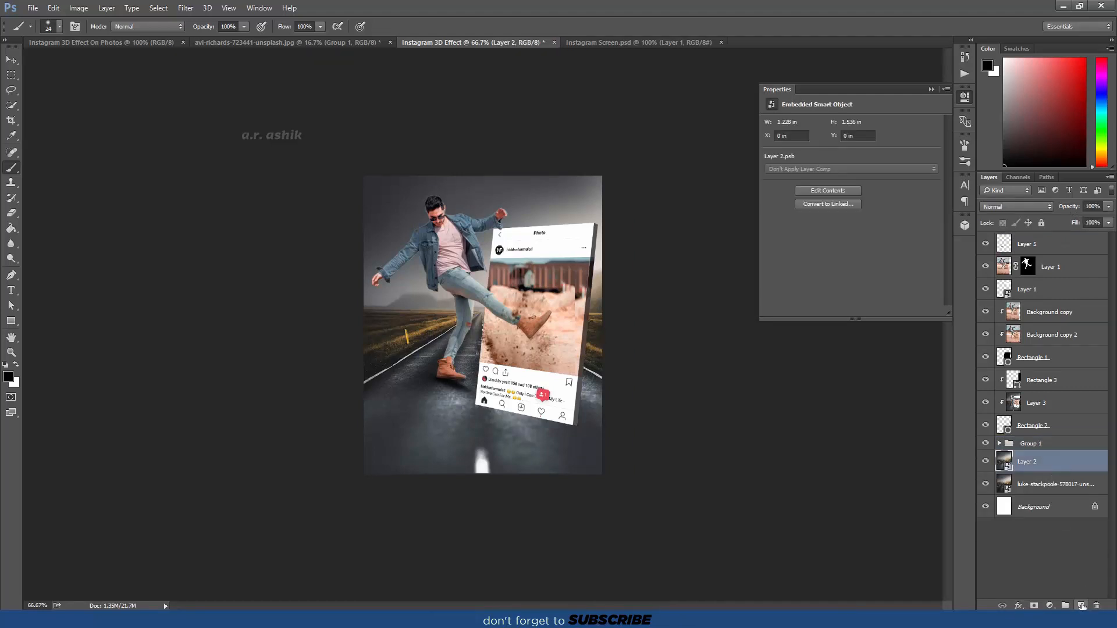
click(1080, 605)
right_click(381, 331)
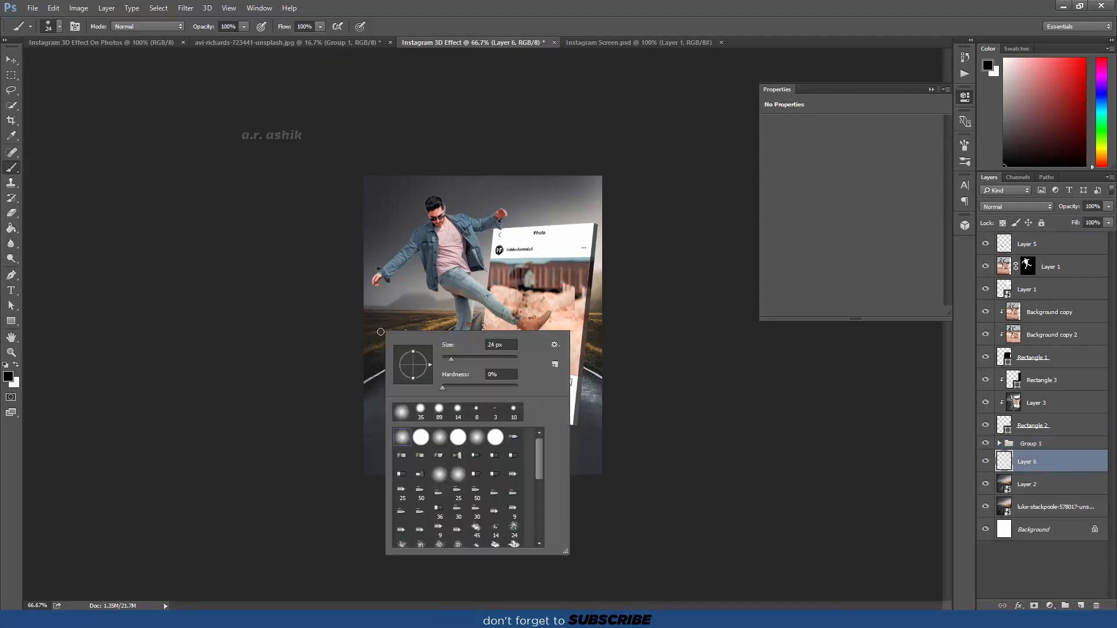
click(406, 442)
click(488, 359)
click(526, 215)
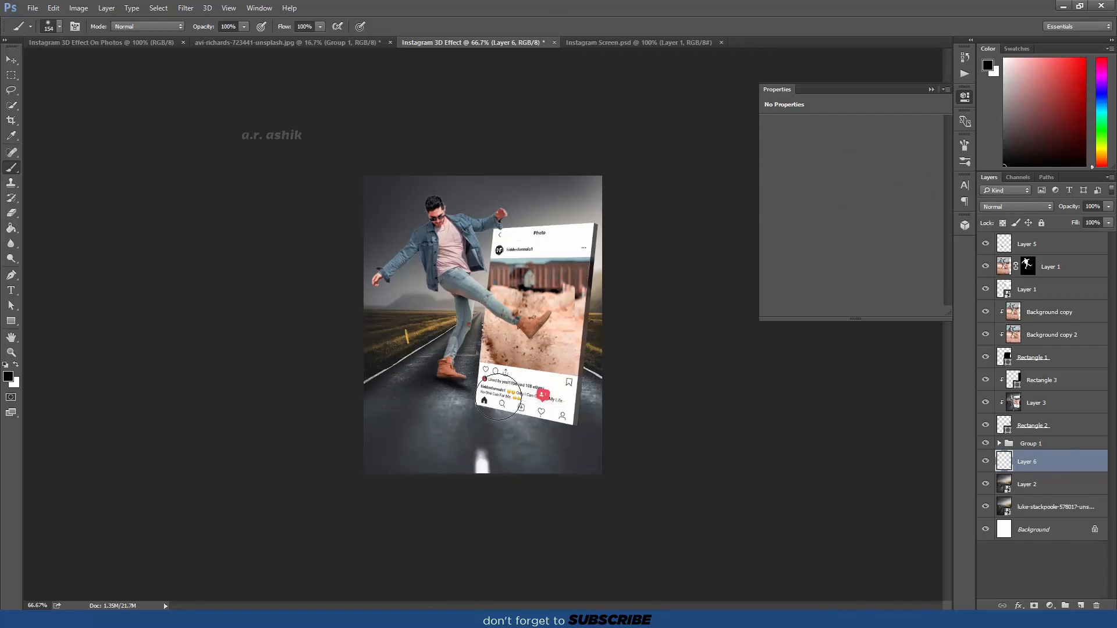
click(502, 404)
Transform the dab into a frame shadow on the road below, about 261% wide, 29% high and rotated about 7.8°.
key(ctrl+t)
drag(523, 442, 530, 462)
key(ctrl+plus)
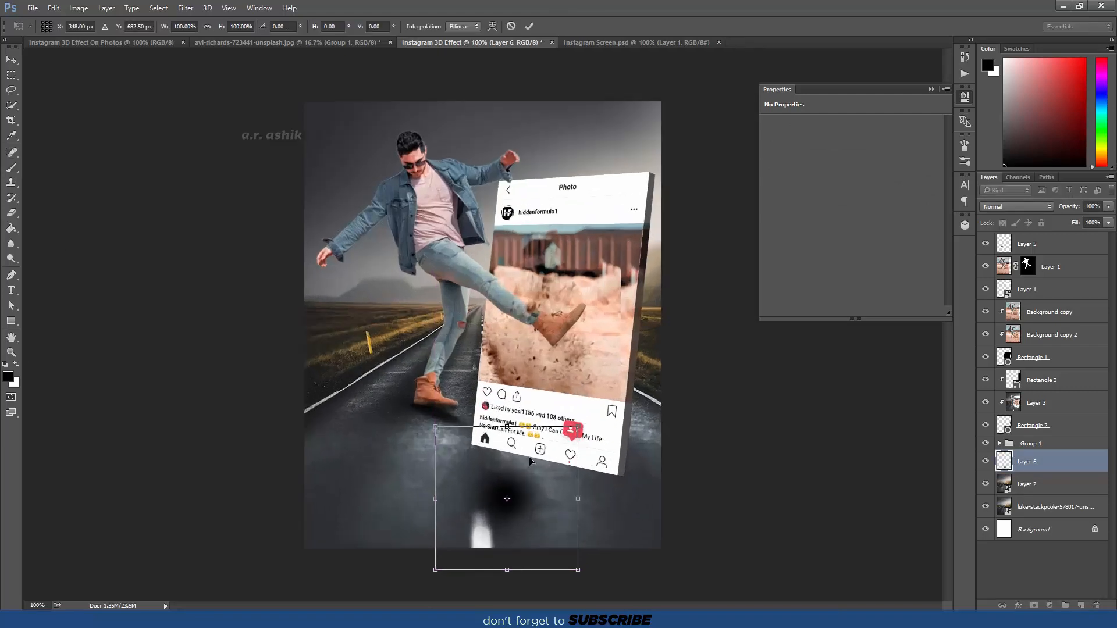
drag(582, 501, 694, 500)
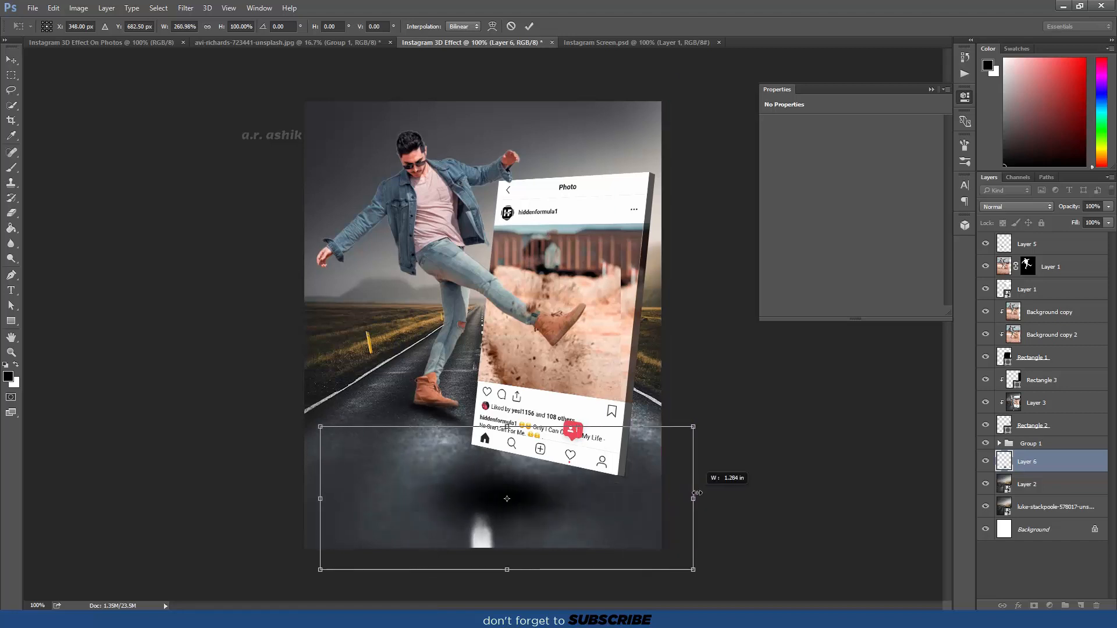
drag(507, 427, 507, 477)
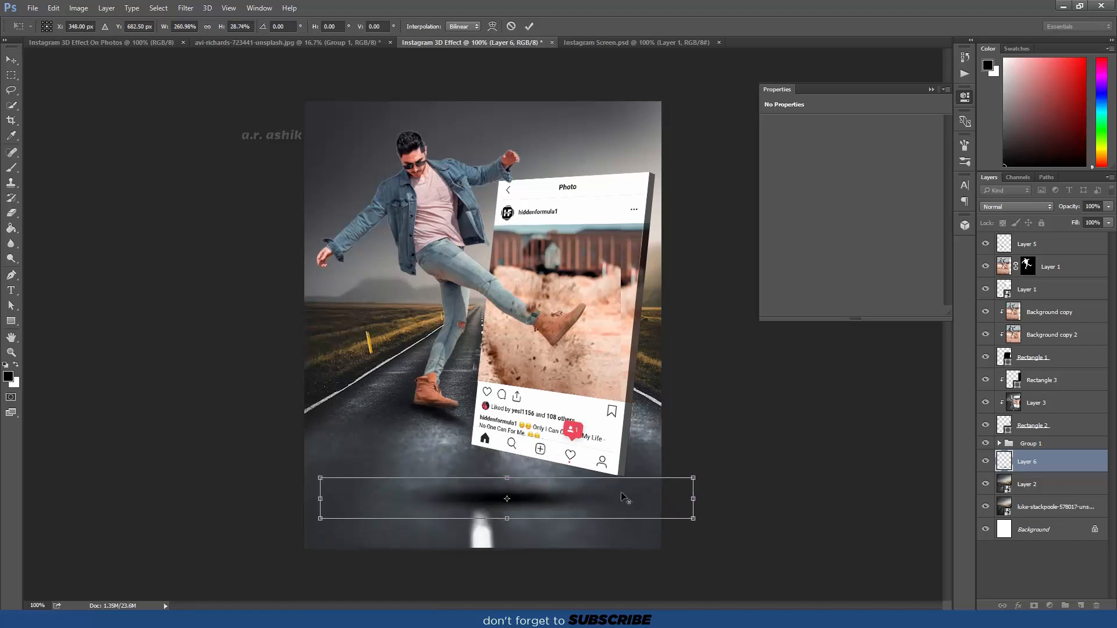
drag(721, 507, 733, 540)
drag(615, 516, 636, 522)
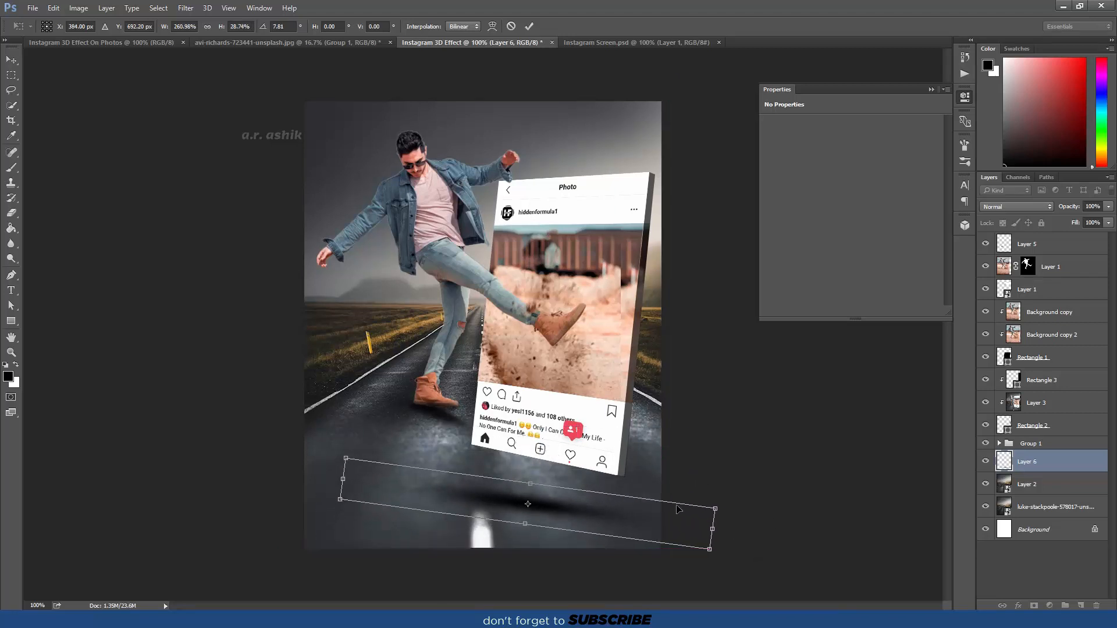
key(Return)
key(b)
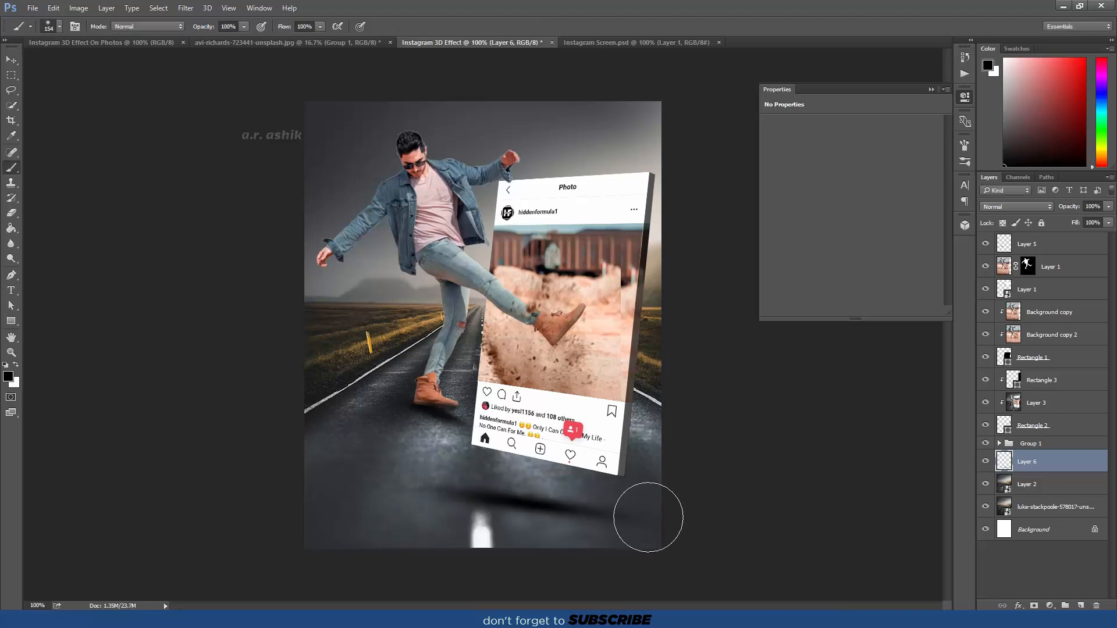
Rotate the frame shadow on Layer 6 slightly further clockwise to follow the tilt of the frame's lower edge.
key(ctrl+minus)
key(ctrl+minus)
key(ctrl+t)
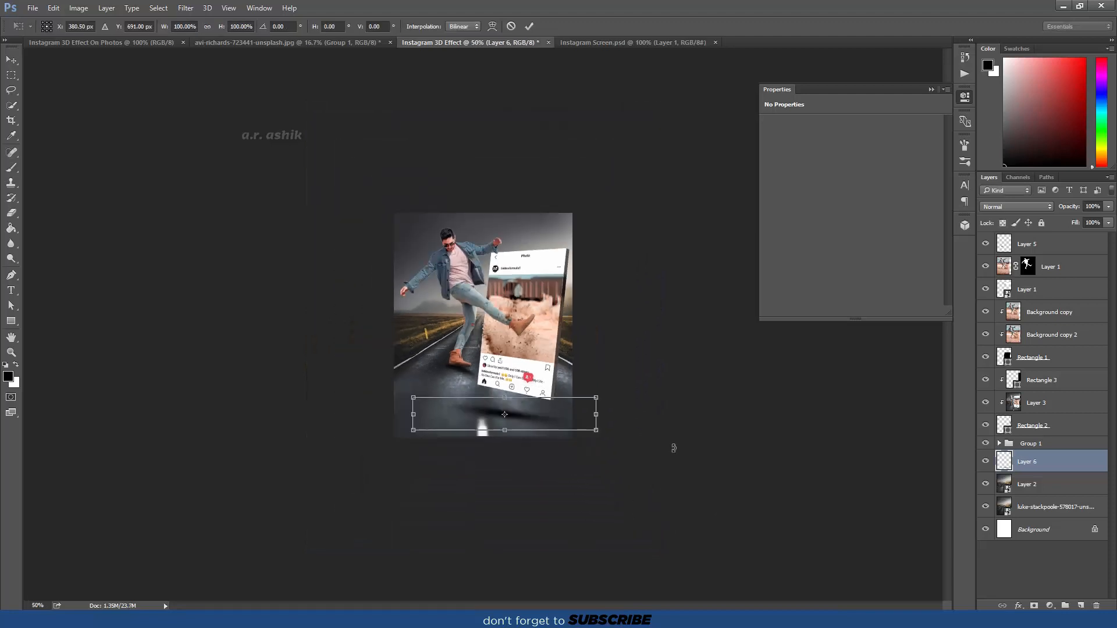
mouse_move(598, 432)
mouse_down()
mouse_move(590, 429)
mouse_move(611, 456)
mouse_up()
key(Return)
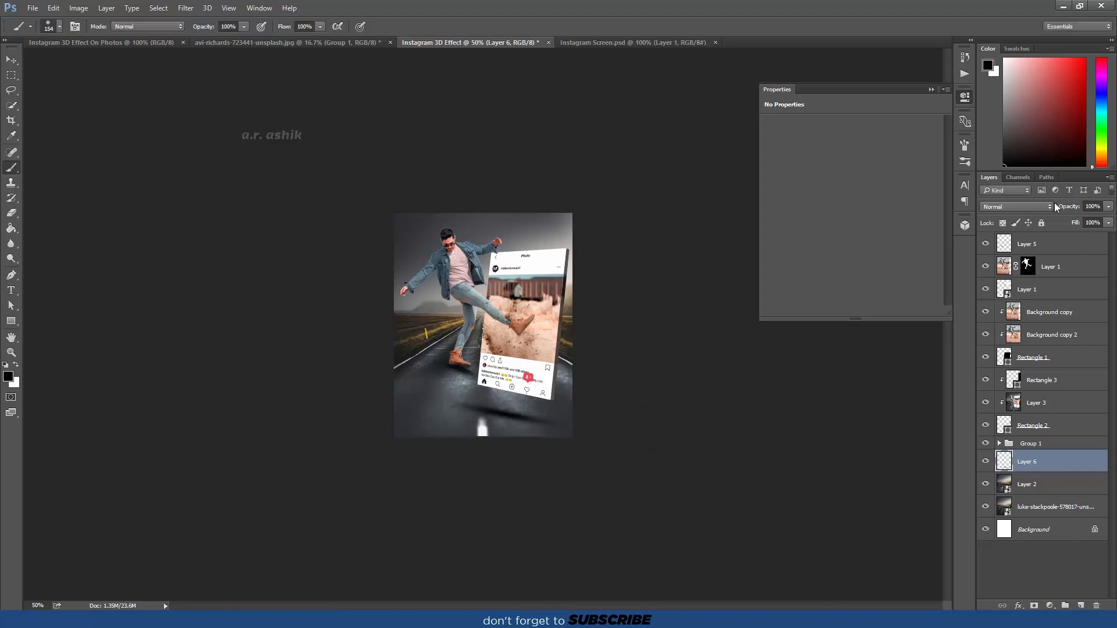
Set the opacity of the frame shadow on Layer 6 to 73% and nudge the shadow slightly right and up.
drag(1055, 207, 1060, 209)
key(Return)
key(ctrl+t)
key(Right)
key(Right)
key(Right)
key(Right)
key(Up)
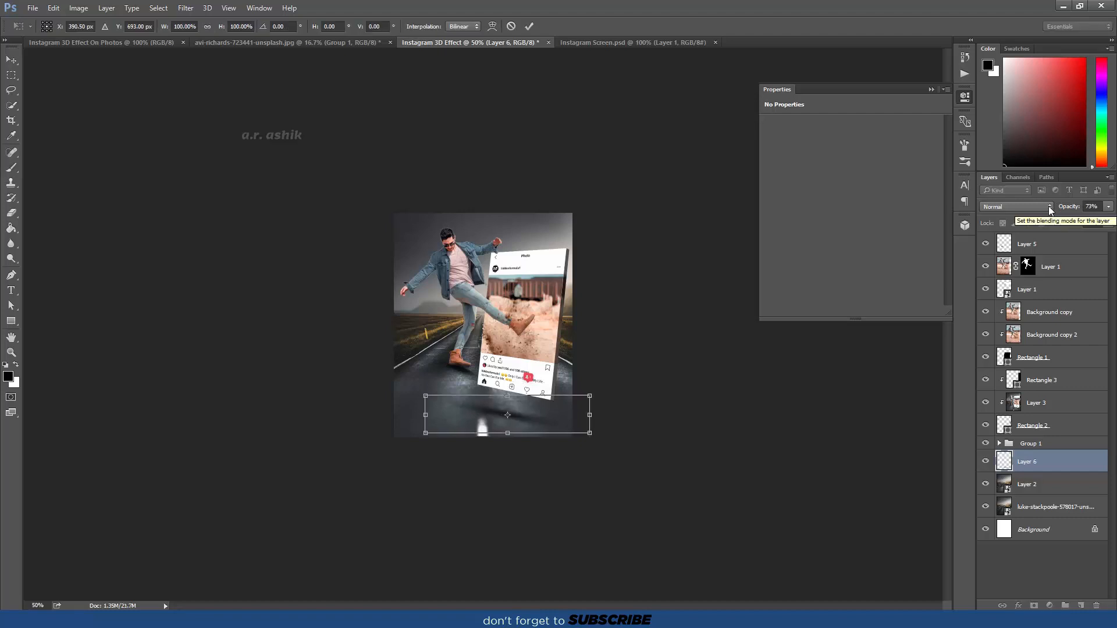
key(Return)
click(1024, 572)
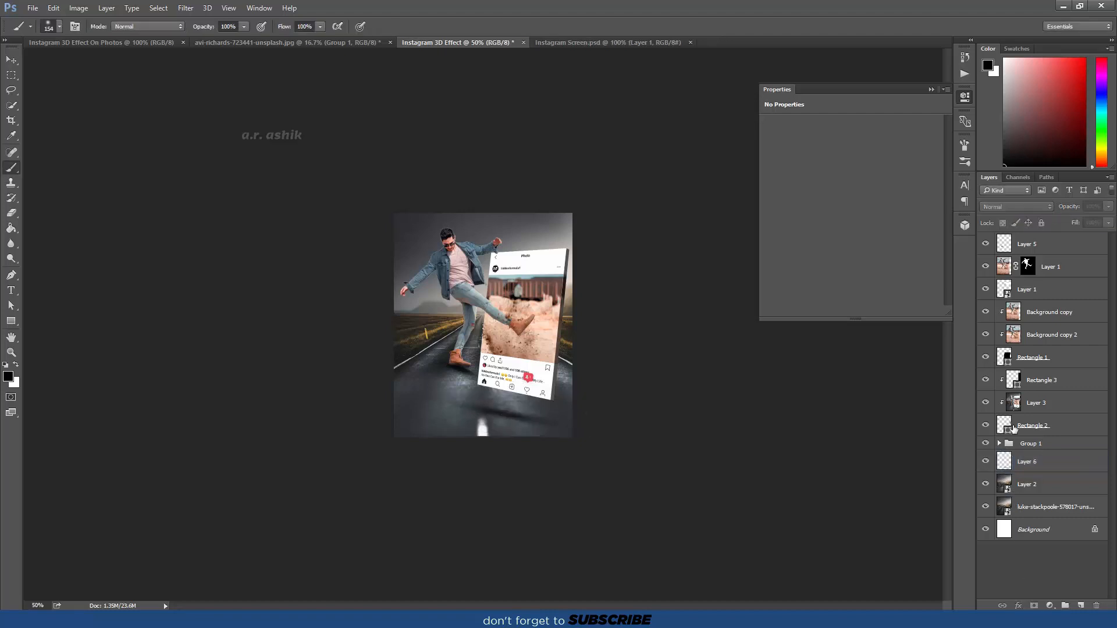
Add a new layer above Layer 2 and paint a soft white 312 px brush dab behind the man and the frame.
click(1047, 494)
click(1080, 606)
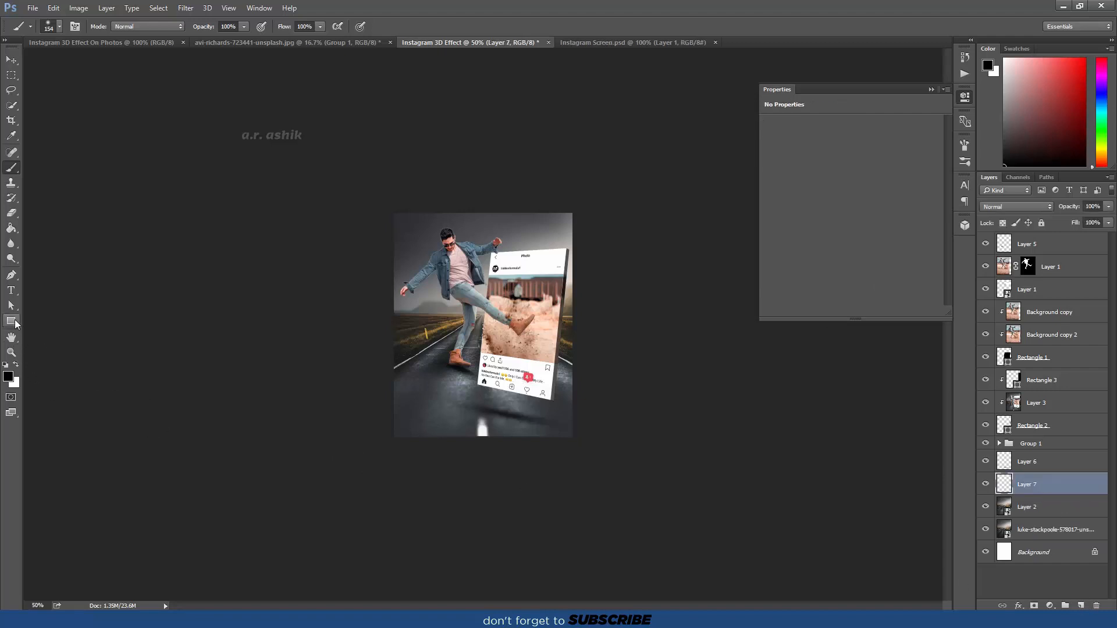
right_click(11, 169)
click(16, 366)
right_click(563, 312)
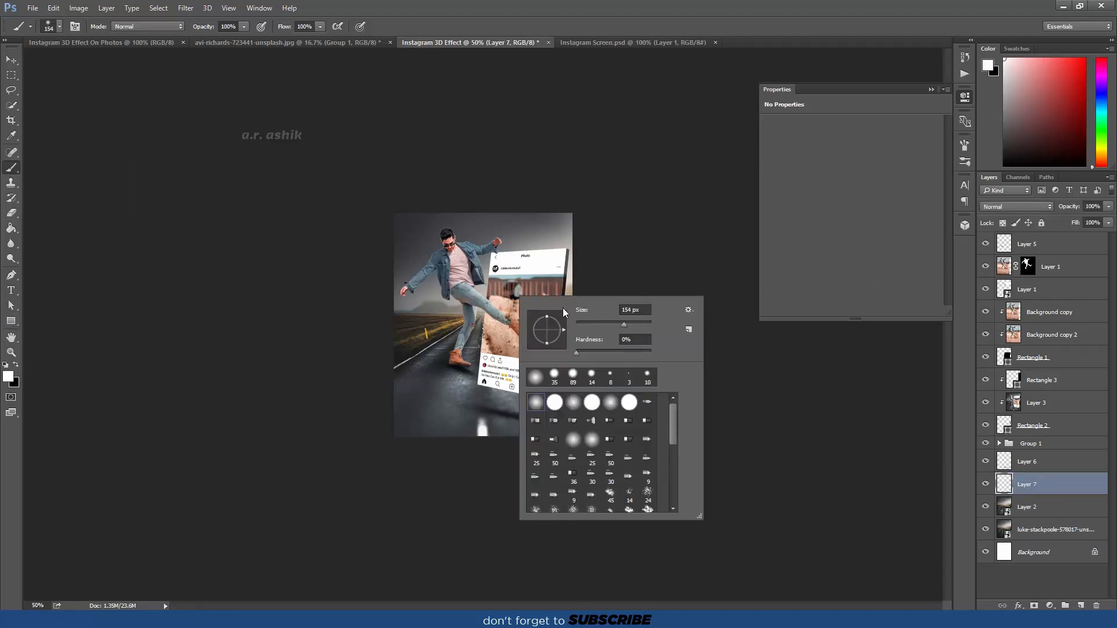
click(632, 324)
click(489, 308)
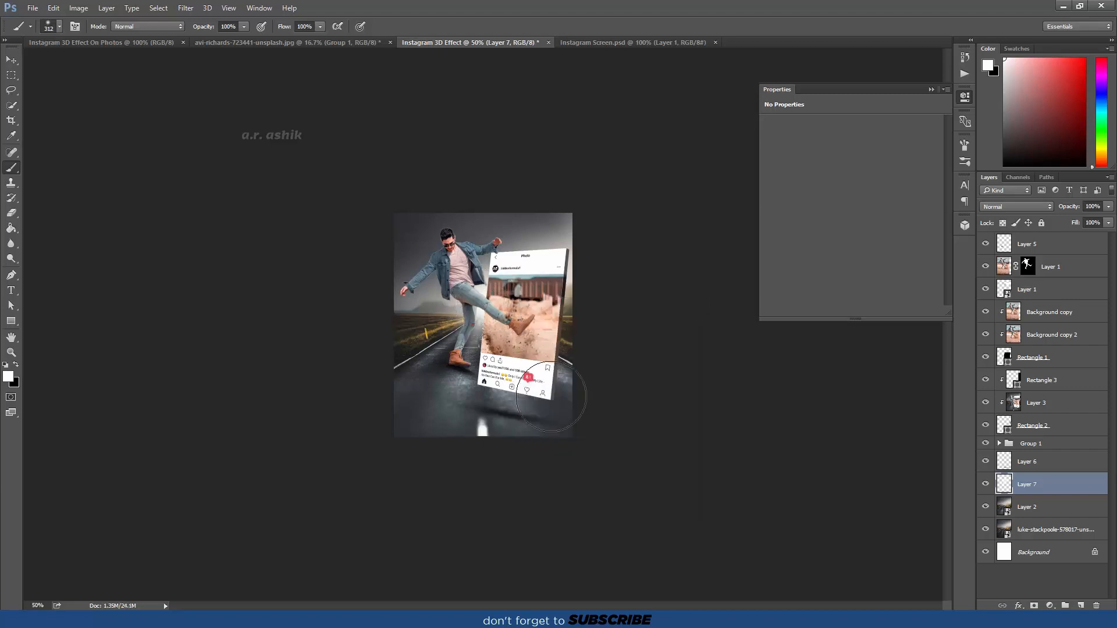
Enlarge the white glow on Layer 7 to about 129% and reposition it behind the man and the frame.
key(ctrl+t)
mouse_move(565, 375)
mouse_down()
mouse_move(585, 397)
mouse_move(550, 385)
mouse_up()
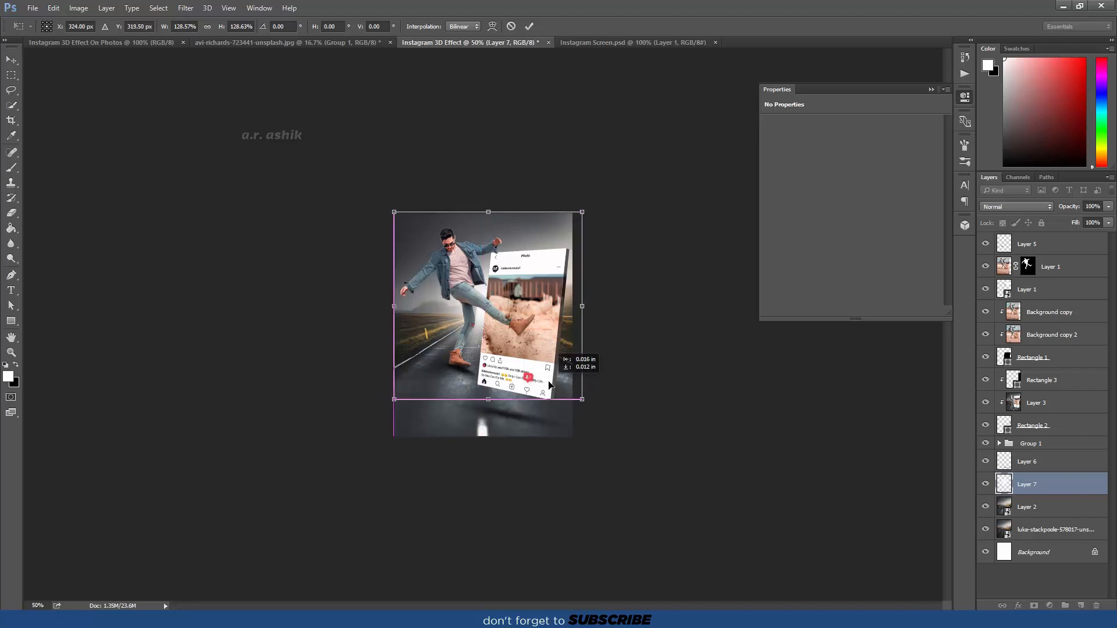
key(b)
key(Return)
Draw a rectangle shape of about 266 × 12 px along the Instagram frame's upper edge, above Layer 7.
key(ctrl+1)
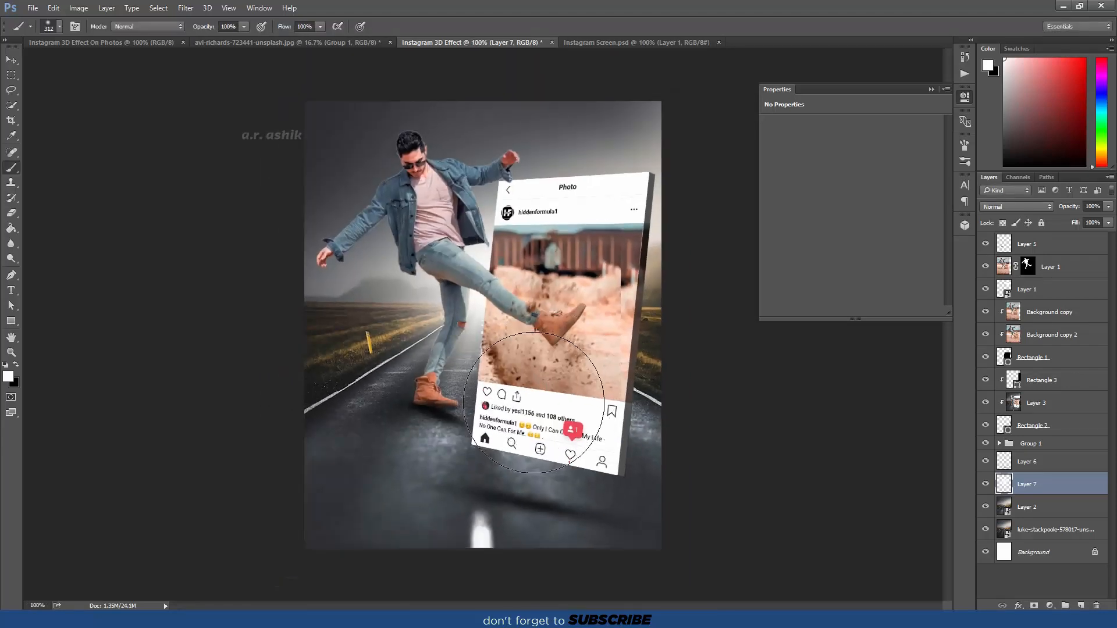
key(ctrl+plus)
key(ctrl+plus)
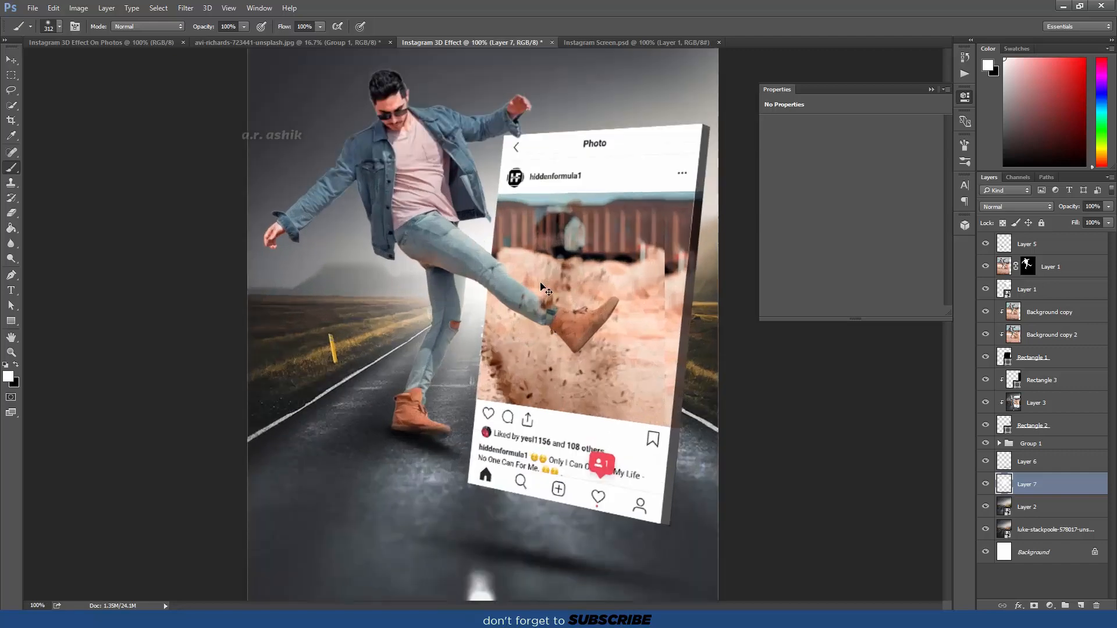
drag(541, 281, 385, 531)
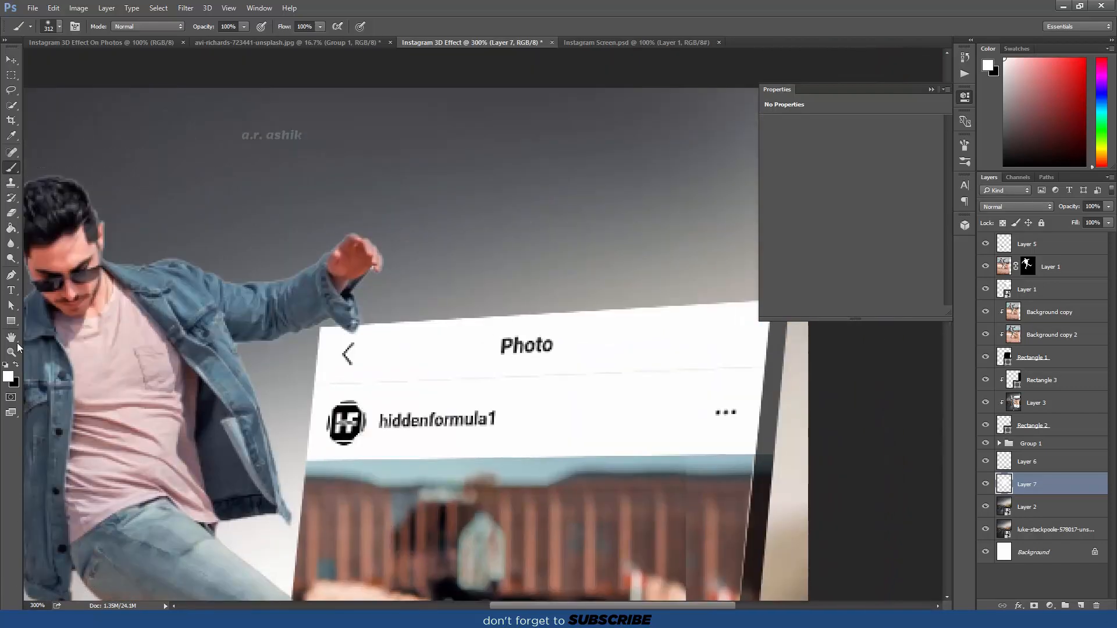
right_click(203, 337)
drag(276, 350, 39, 350)
right_click(11, 321)
click(52, 319)
mouse_move(307, 304)
mouse_down()
mouse_move(673, 308)
mouse_move(771, 325)
mouse_up()
click(934, 89)
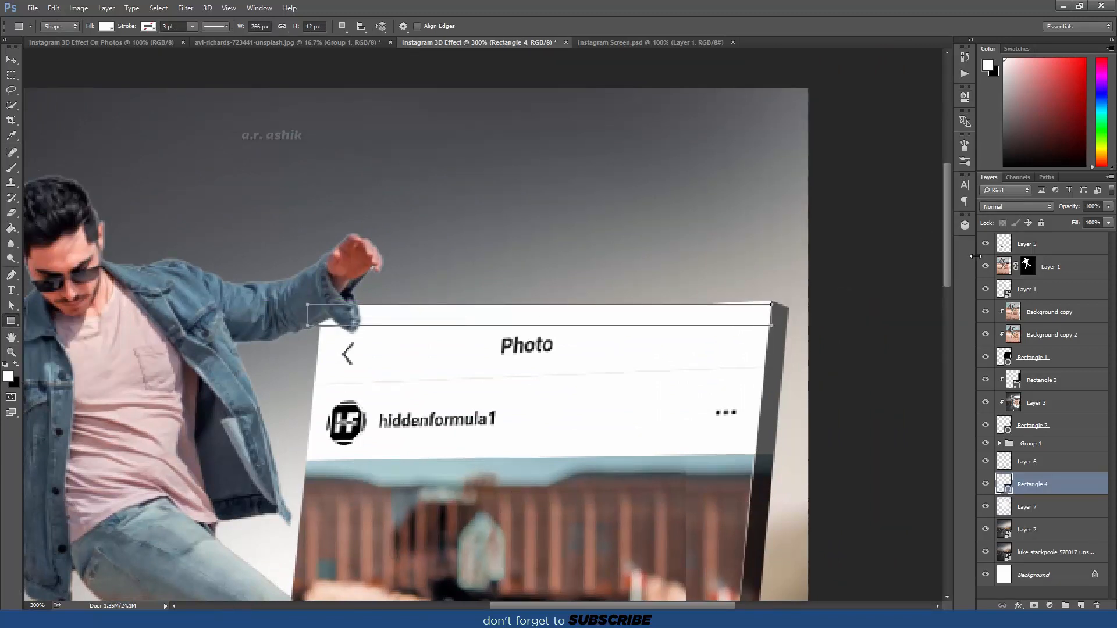
Change the fill of the new rectangle at the frame's upper edge to black (000000).
double_click(1008, 494)
drag(775, 302, 701, 354)
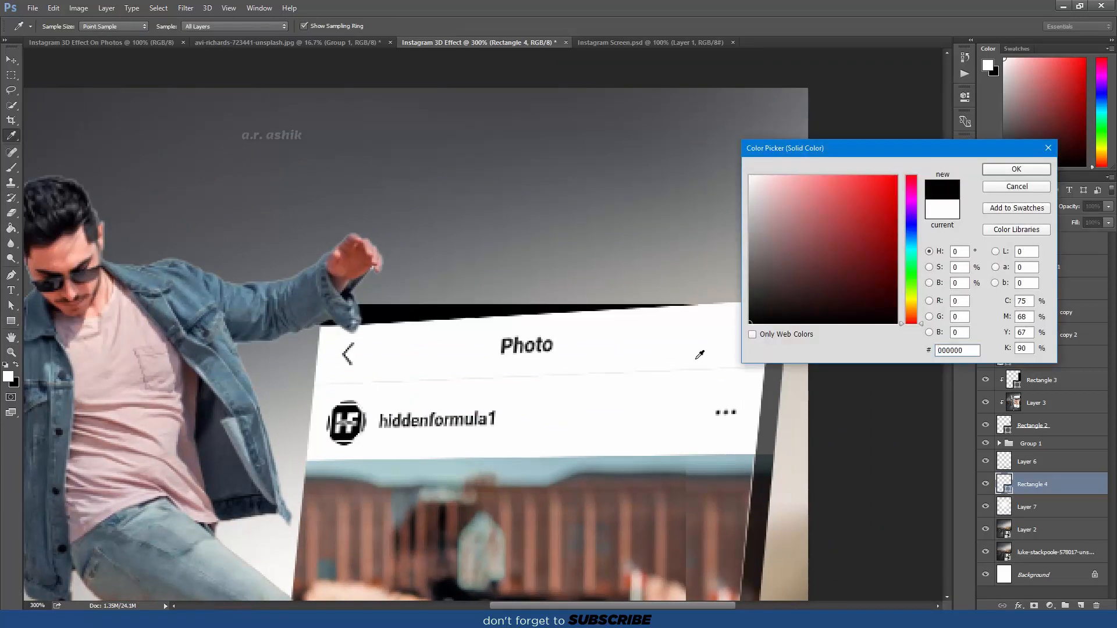
key(Return)
Reshape the black rectangle into a thin sloping strip following the frame's upper edge and set its opacity to 72%.
click(10, 306)
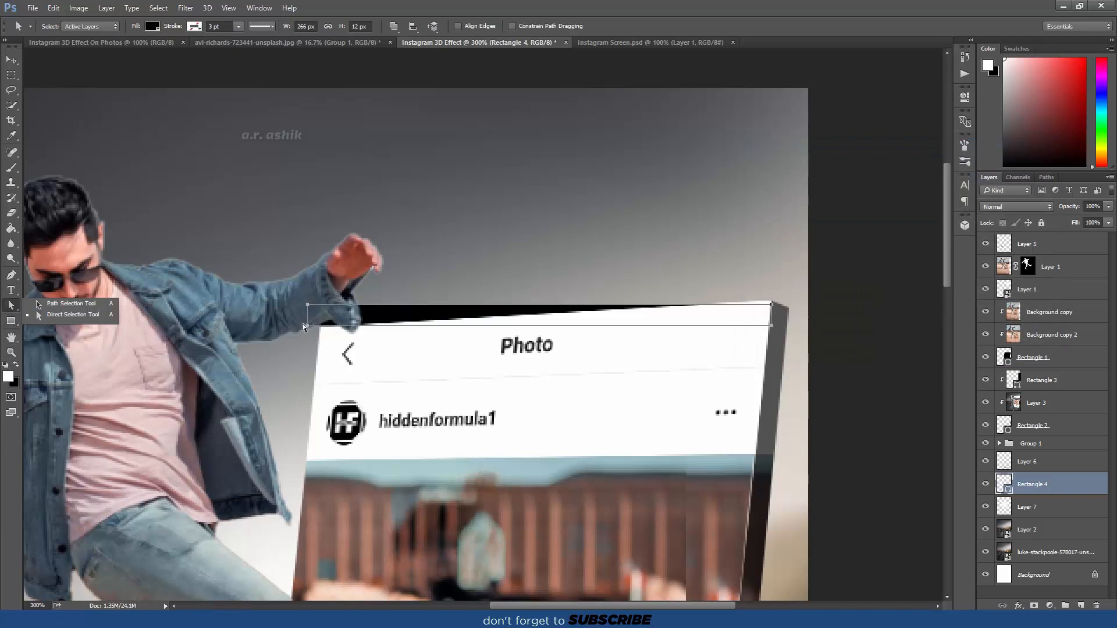
drag(308, 326, 322, 330)
key(ctrl+t)
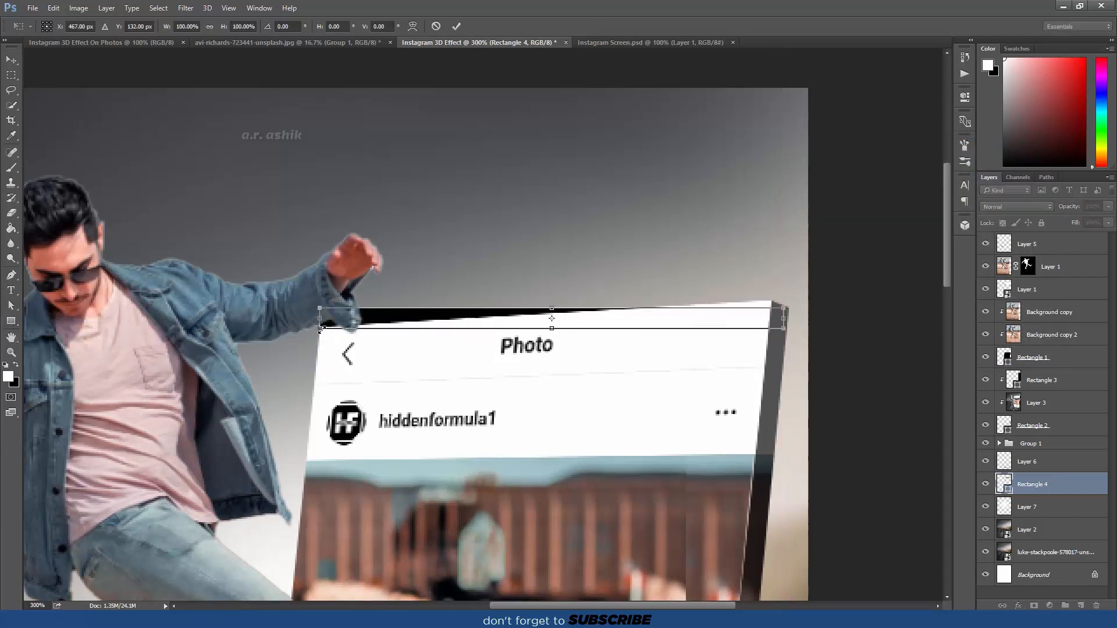
key(Return)
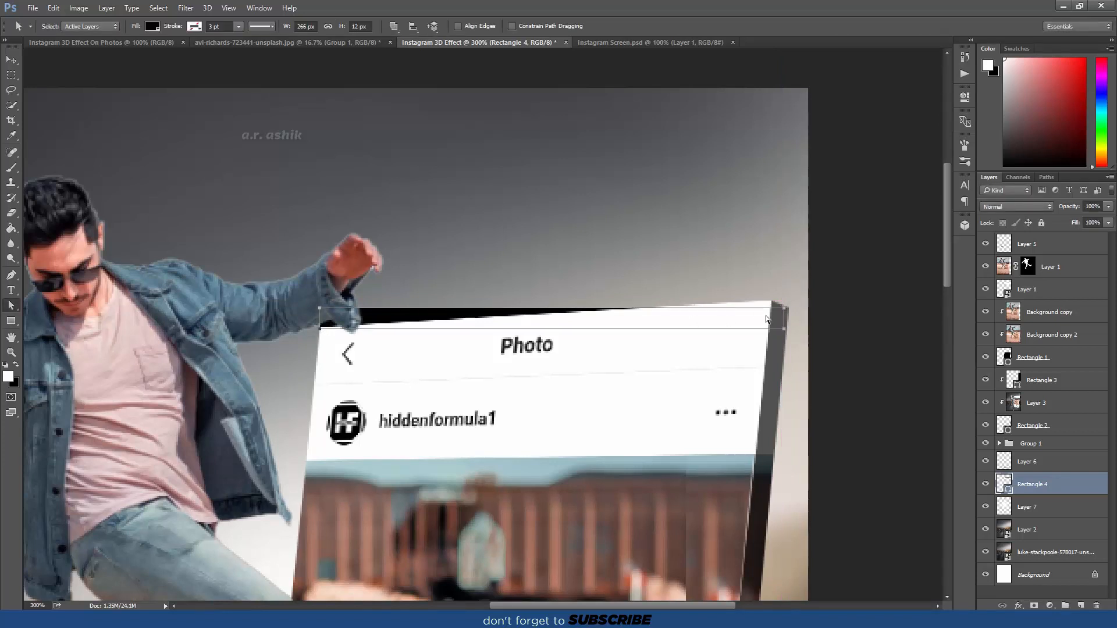
mouse_move(784, 309)
mouse_down()
mouse_move(771, 296)
mouse_move(770, 321)
mouse_up()
key(ctrl+z)
drag(321, 308, 321, 326)
click(803, 444)
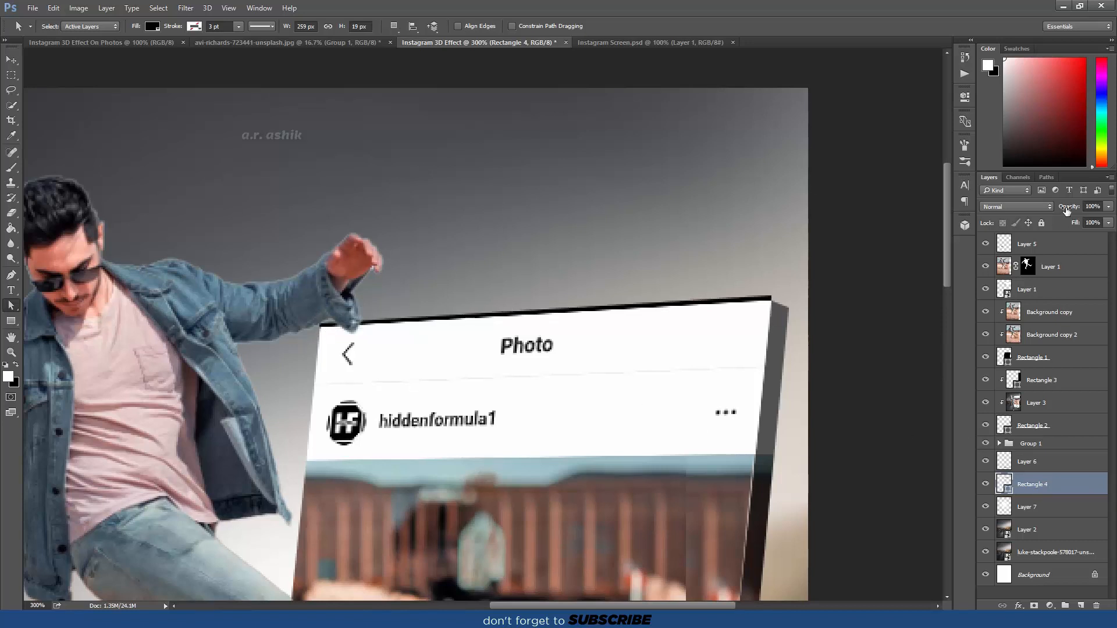
drag(1067, 210, 1050, 209)
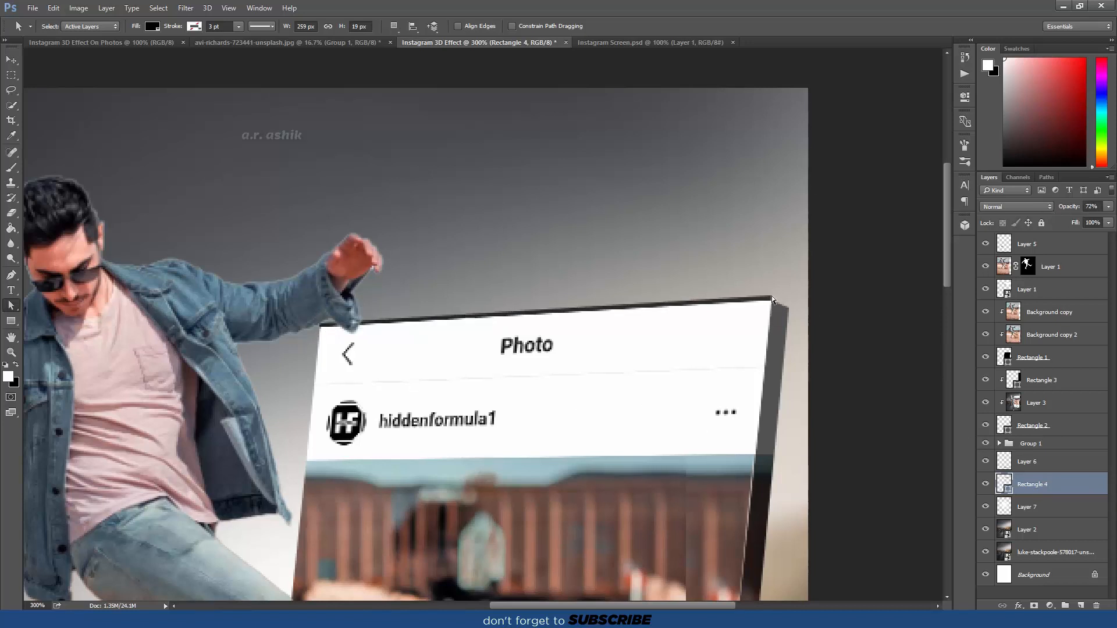
Raise the upper-left corner point of Rectangle 2, the frame's side edge, to meet the end of the dark top strip.
click(1046, 443)
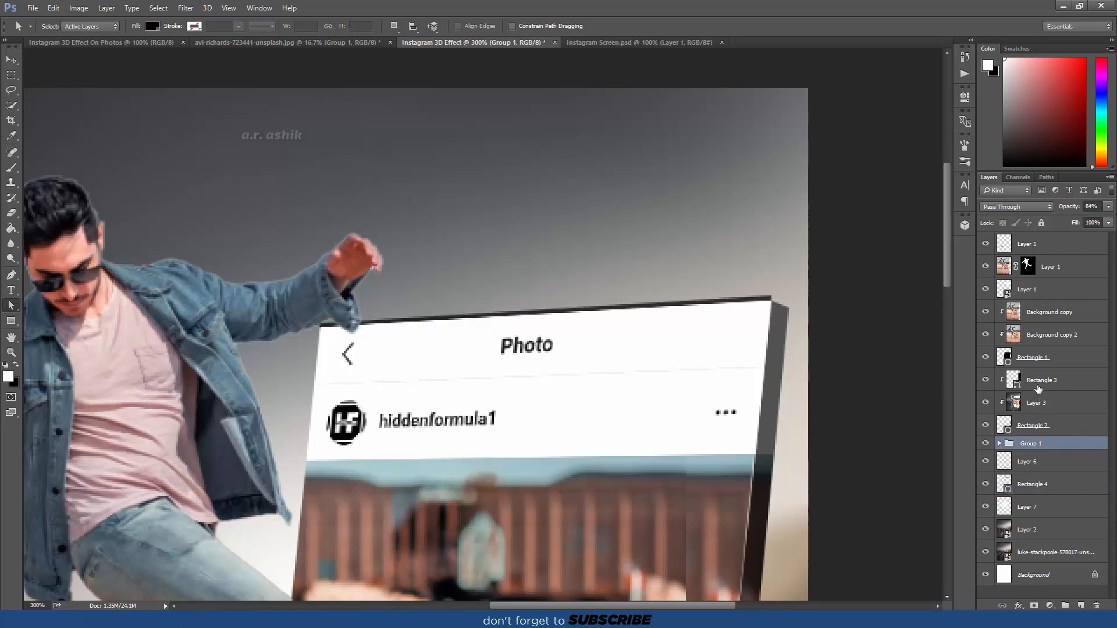
click(1038, 386)
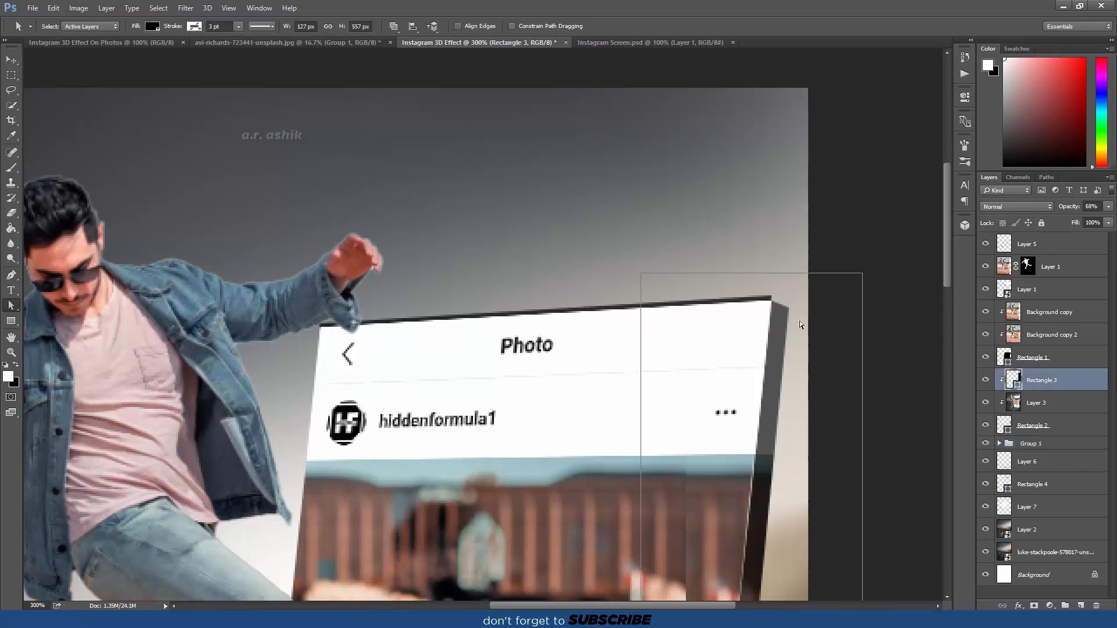
click(1042, 426)
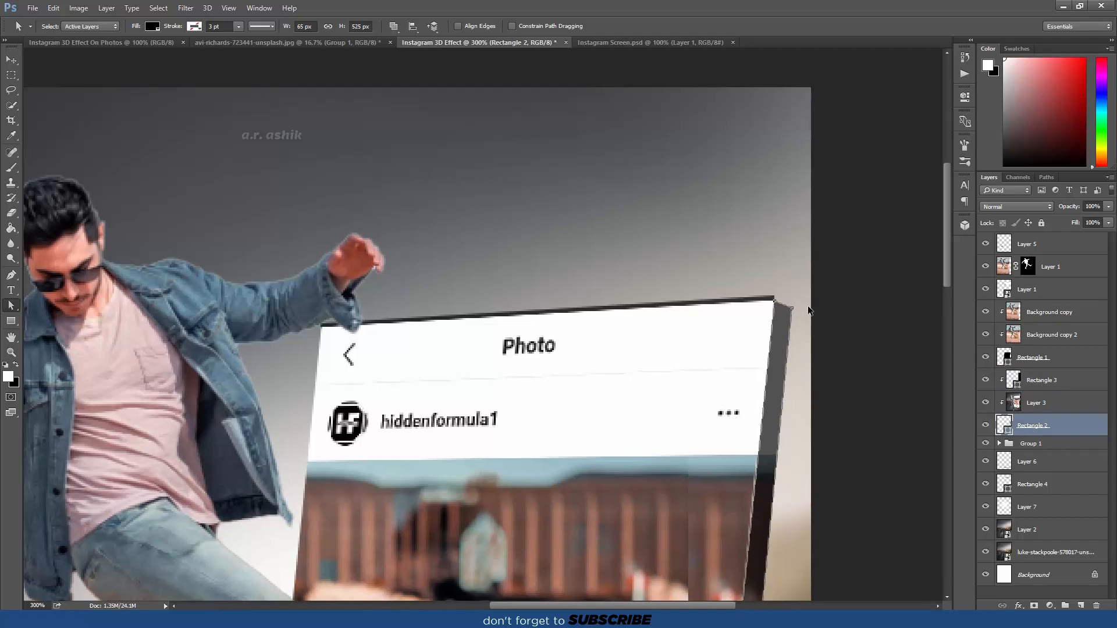
scroll(807, 306, up, 2)
drag(805, 304, 358, 420)
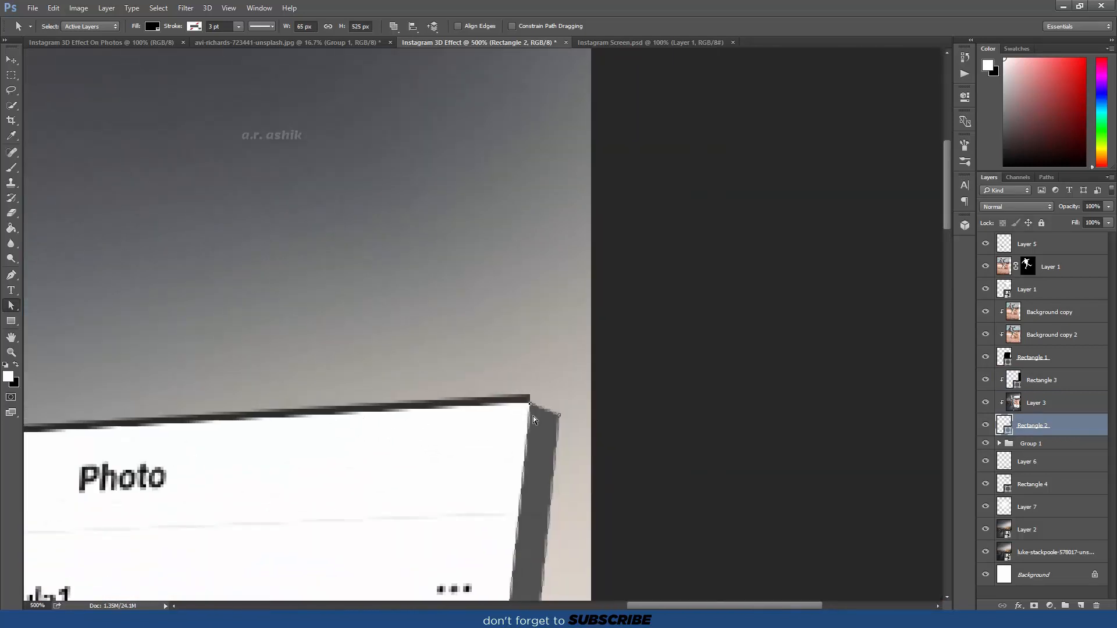
drag(530, 406, 530, 395)
click(644, 425)
Stamp all visible layers into a new merged layer above Layer 5.
key(ctrl+0)
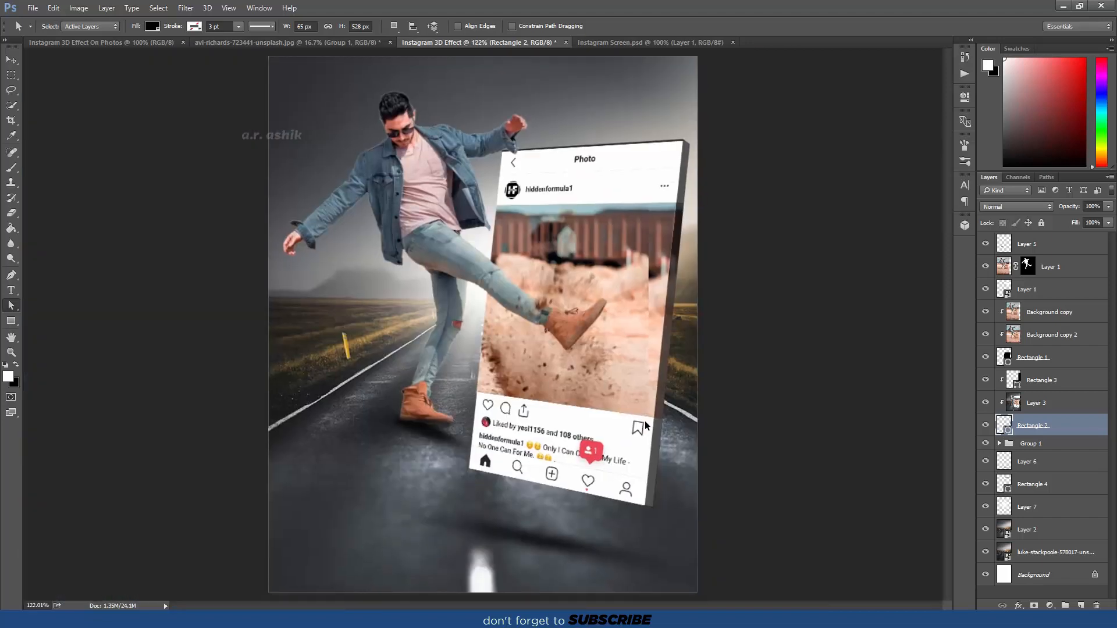
key(ctrl+minus)
key(ctrl+minus)
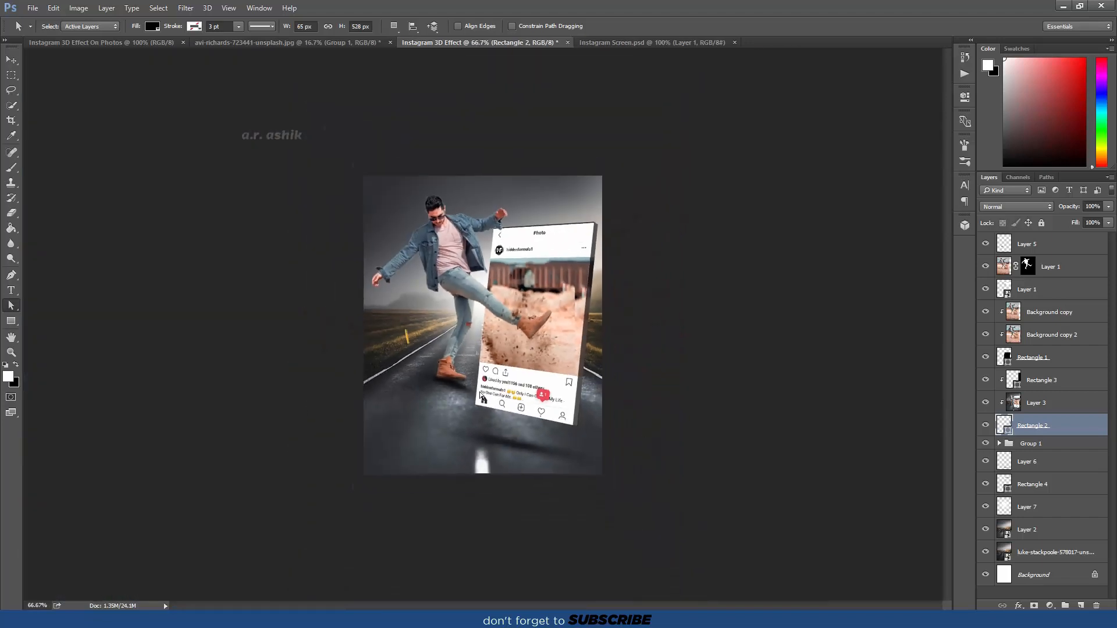
click(1060, 250)
key(ctrl+alt+shift+e)
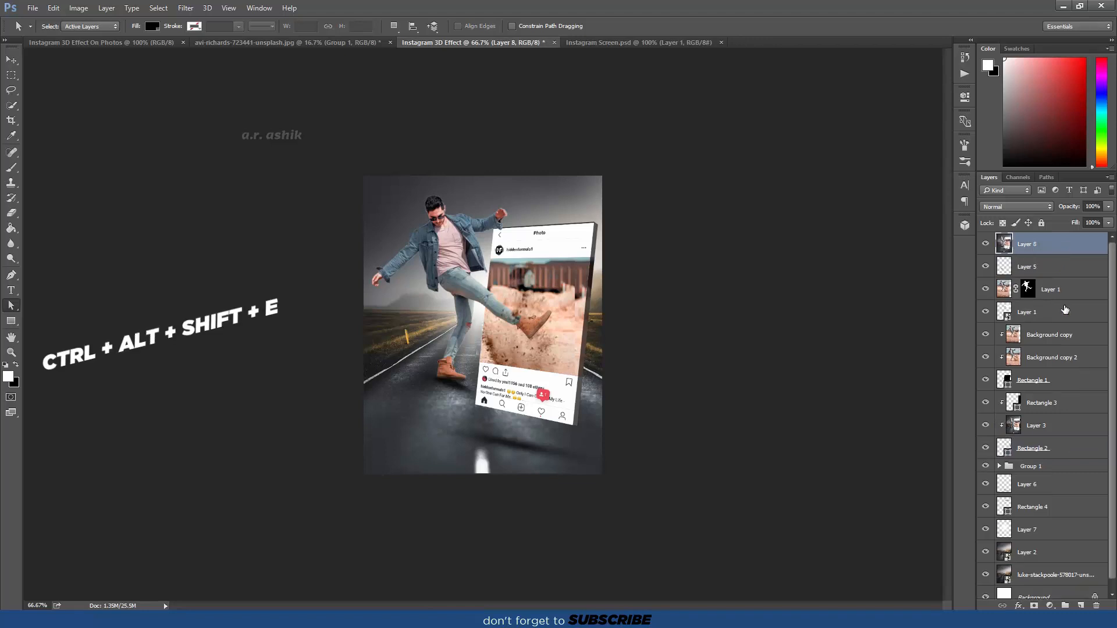
Apply the Camera Raw Filter to the merged layer with the Aqua Brown Color user preset.
click(186, 8)
click(210, 76)
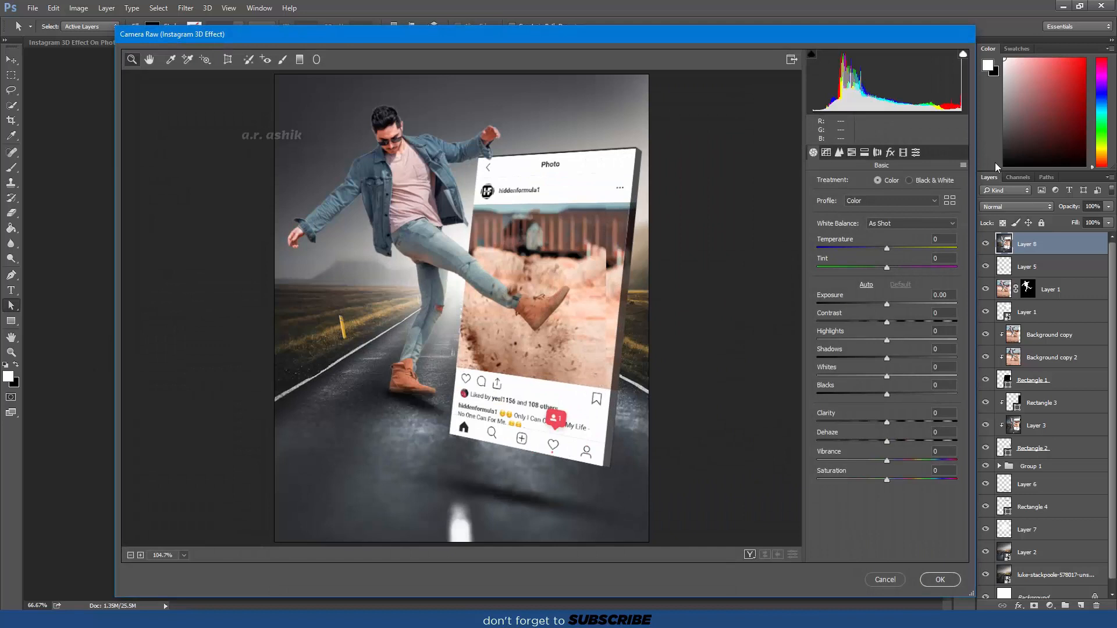
click(916, 152)
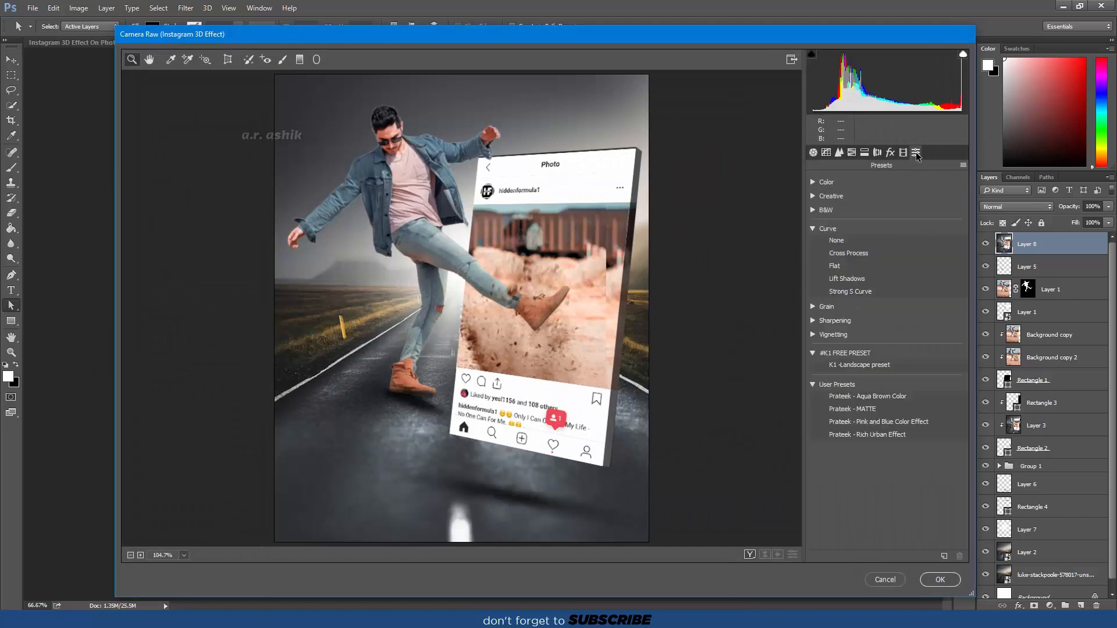
click(879, 395)
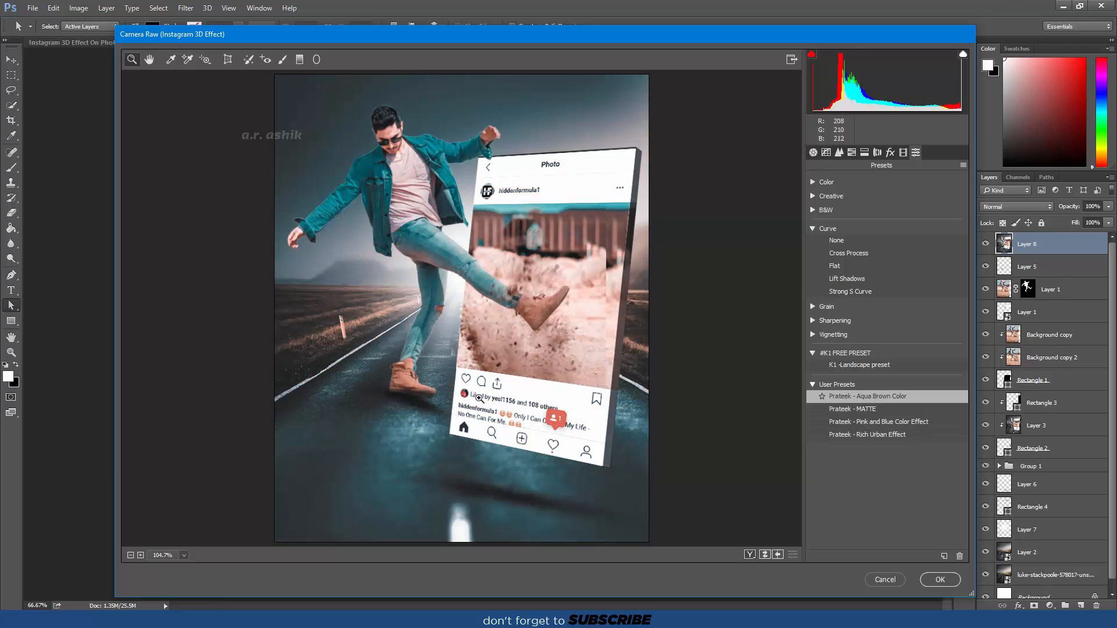
click(940, 579)
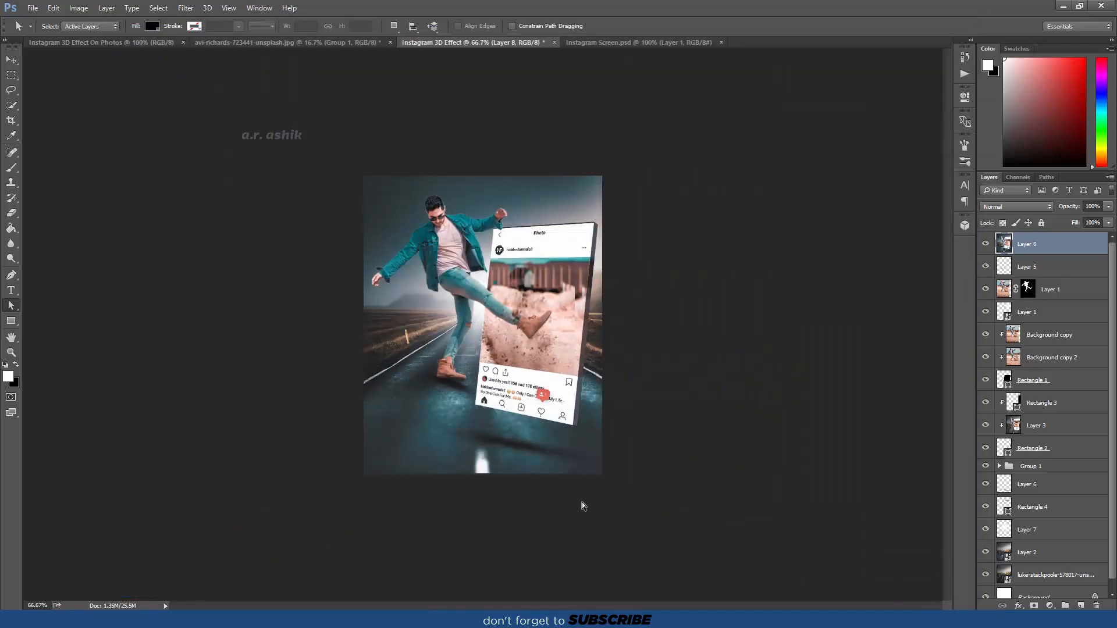
key(ctrl+minus)
key(ctrl+minus)
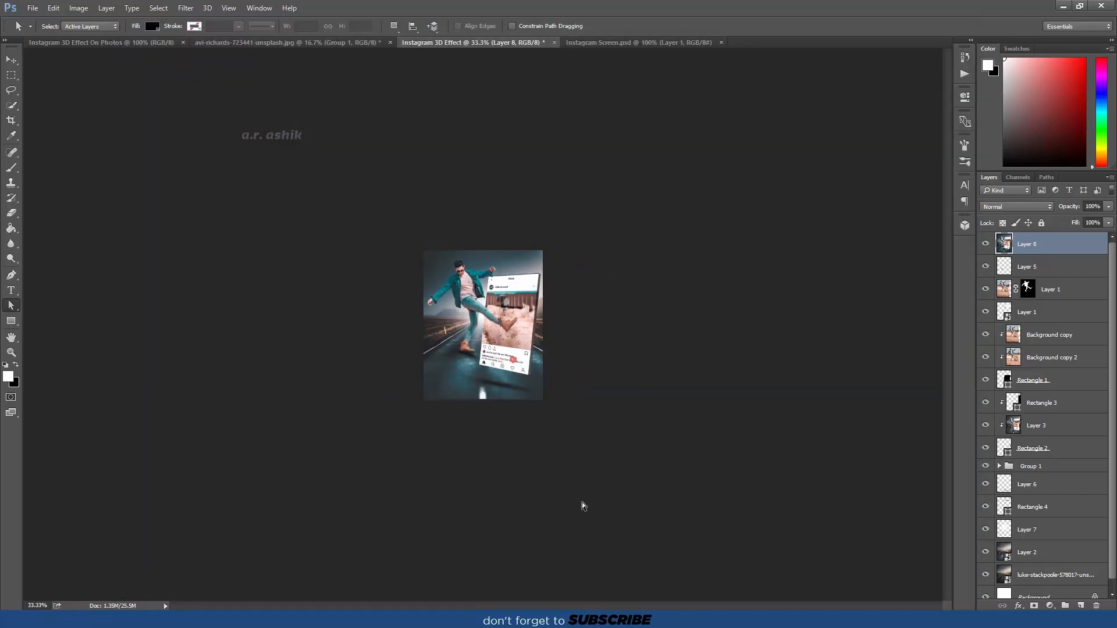